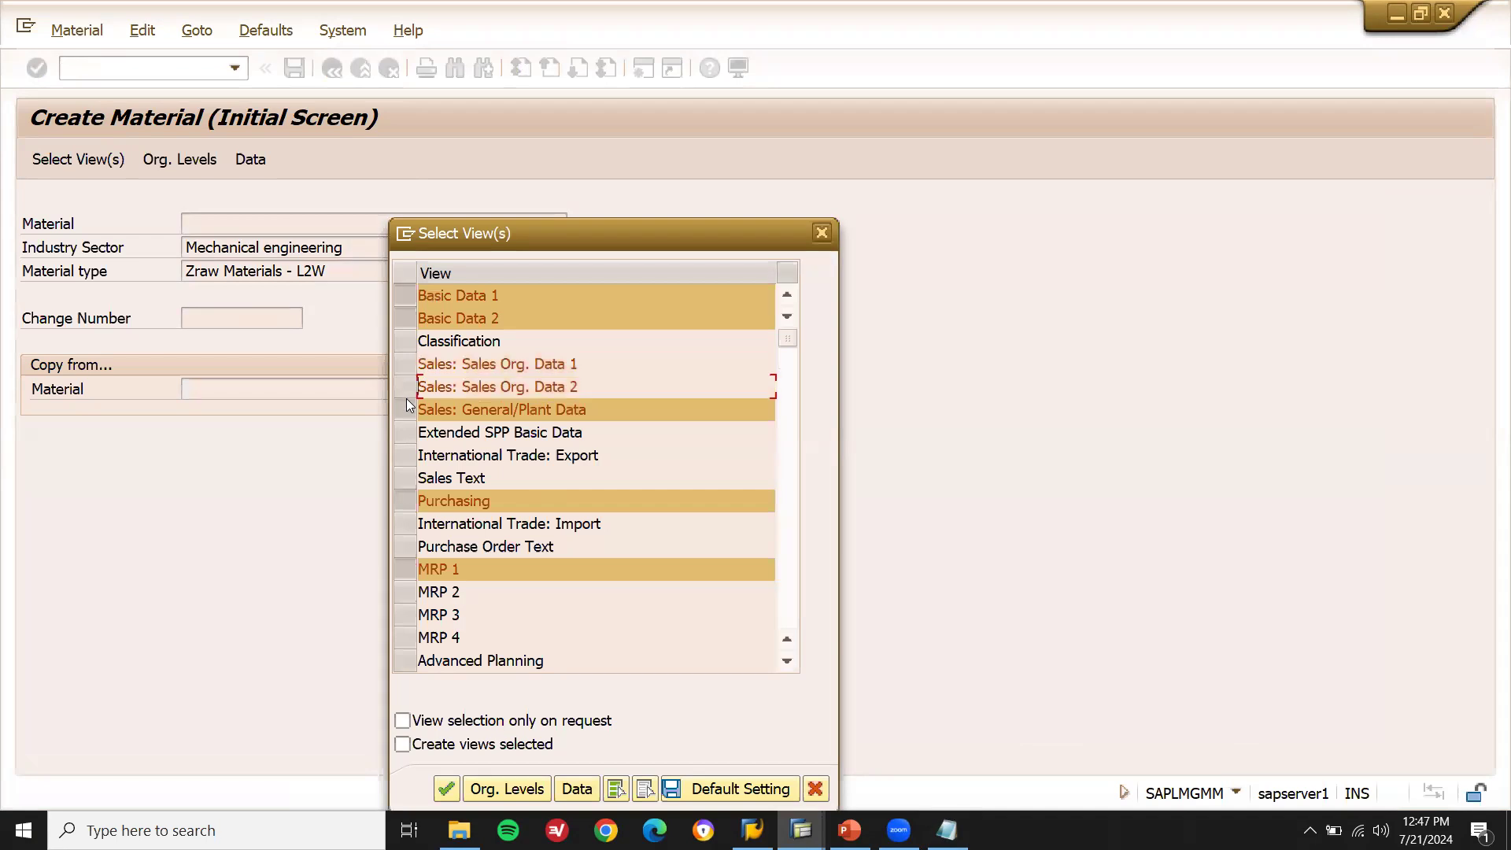
# - Deselect the Sales: General/Plant Data view and set both the plant and storage location to GMR1
pyautogui.click(406, 408)
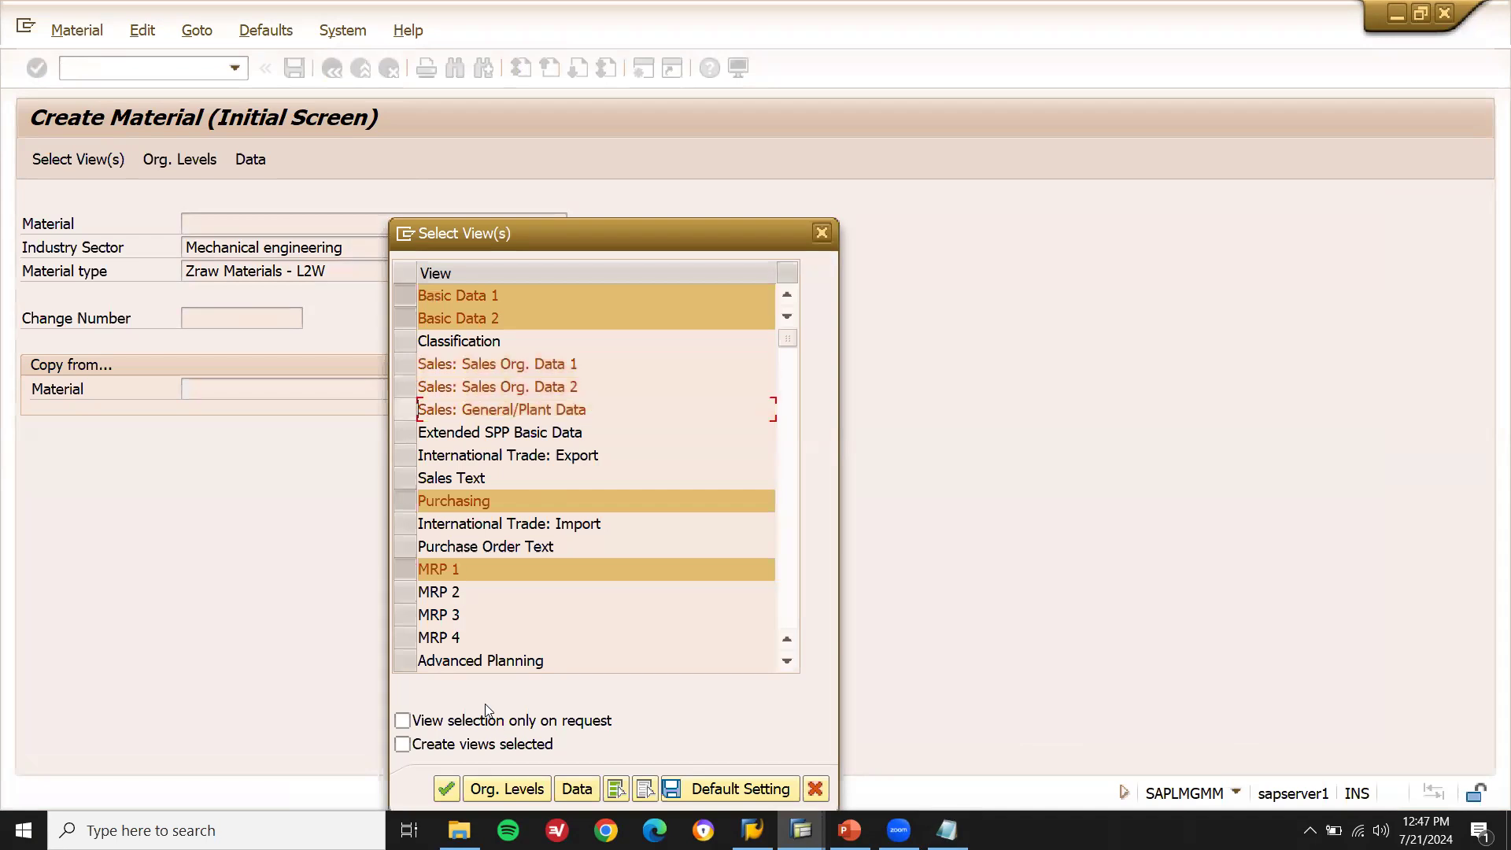
pyautogui.click(493, 786)
pyautogui.press('BackSpace')
pyautogui.press('Down')
pyautogui.press('Return')
pyautogui.press('Tab')
pyautogui.press('BackSpace')
pyautogui.press('Down')
pyautogui.press('Return')
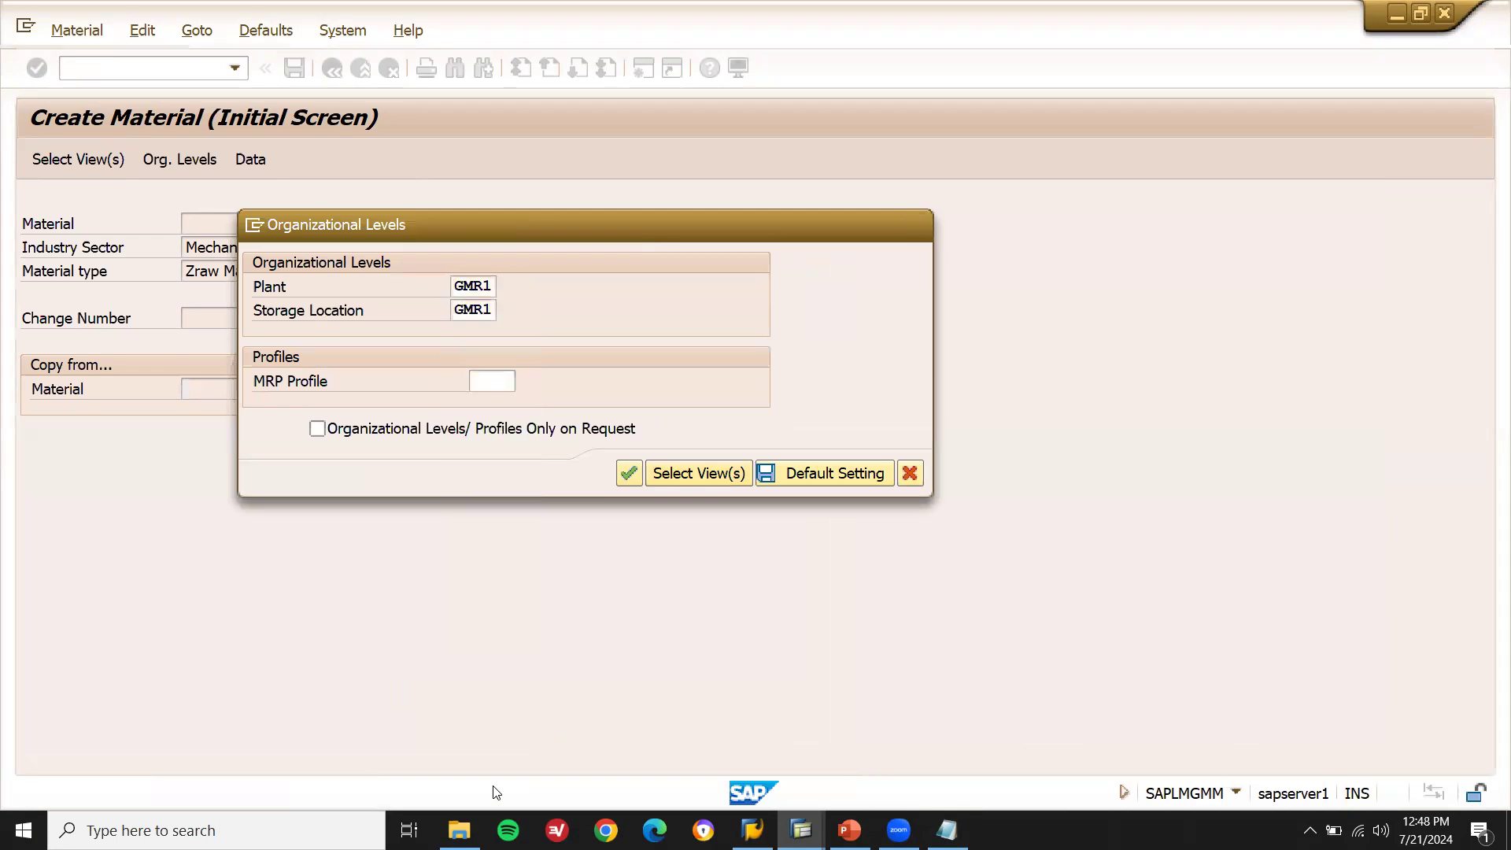
pyautogui.press('Return')
# - Describe the material as RAW MATERIAL, with material group 01 and base unit of measure KG
pyautogui.write('RA')
pyautogui.press('Tab')
pyautogui.hotkey('shift', 'Tab')
pyautogui.write('W MATERIAL')
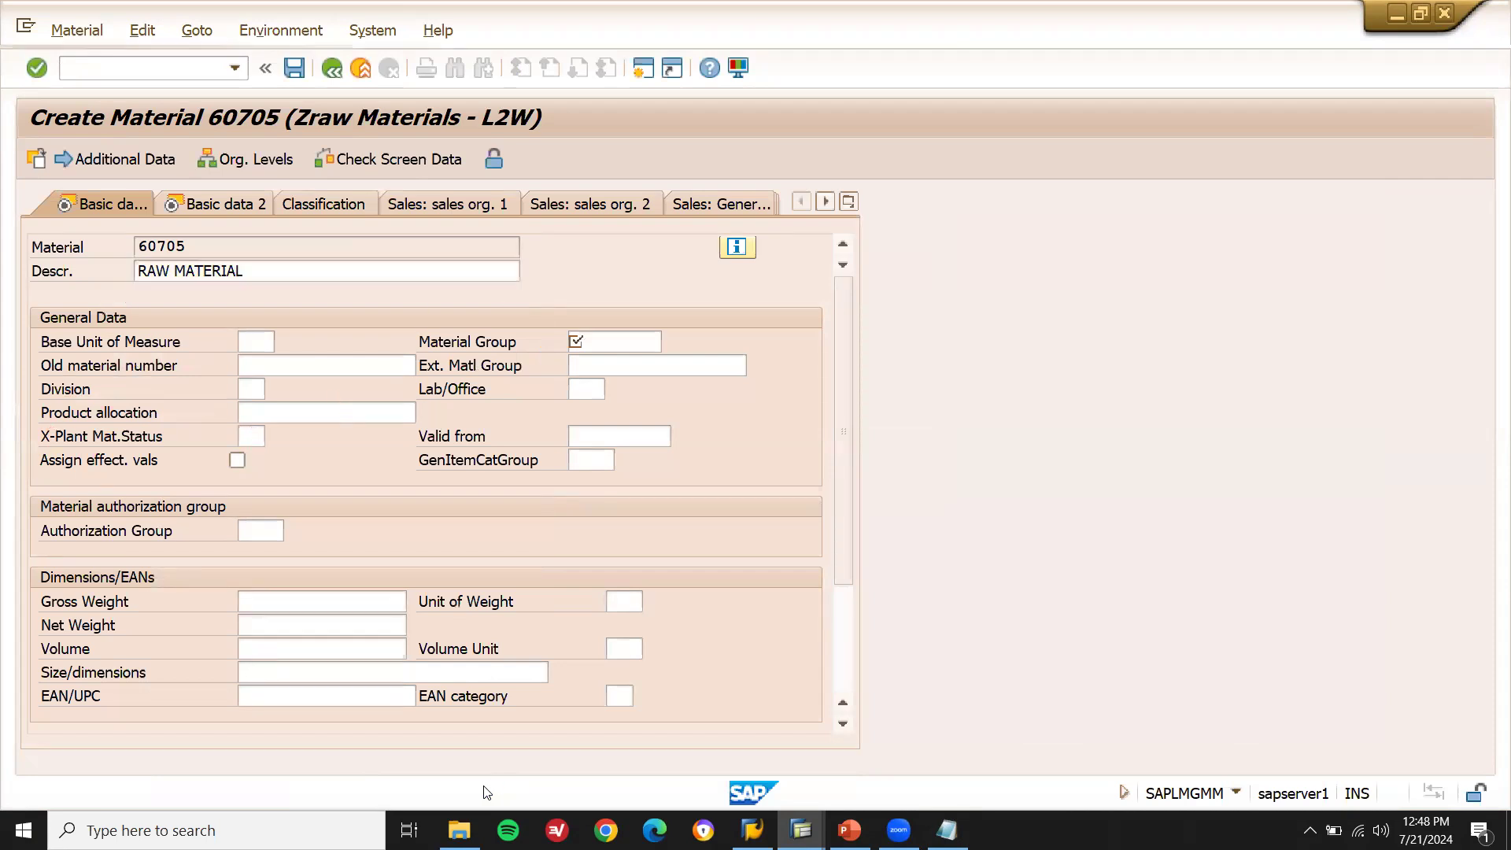
pyautogui.press('Return')
pyautogui.write('01')
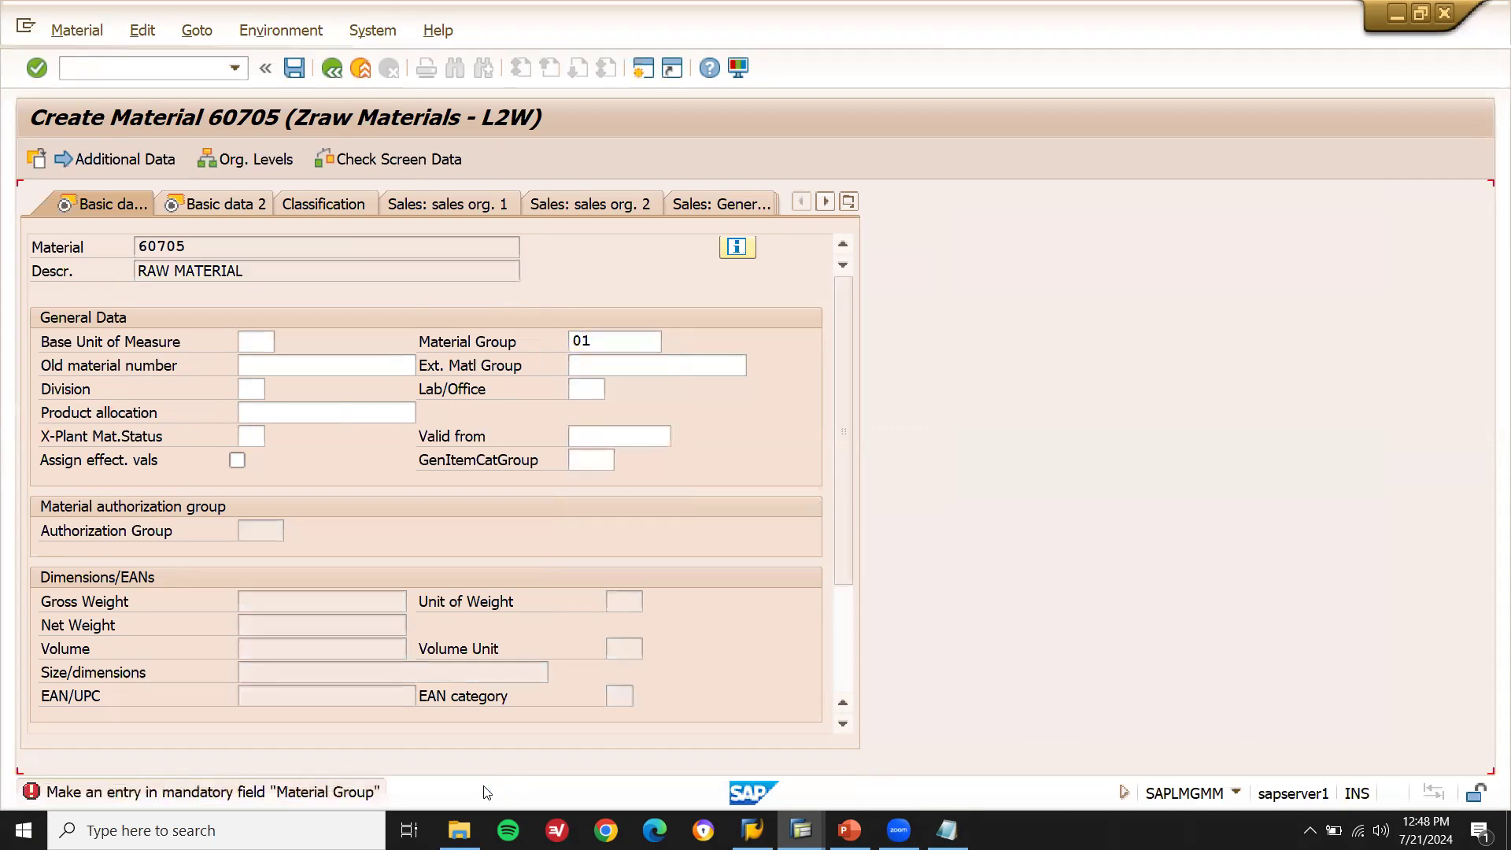
pyautogui.press('Return')
pyautogui.write('KG')
pyautogui.press('Return')
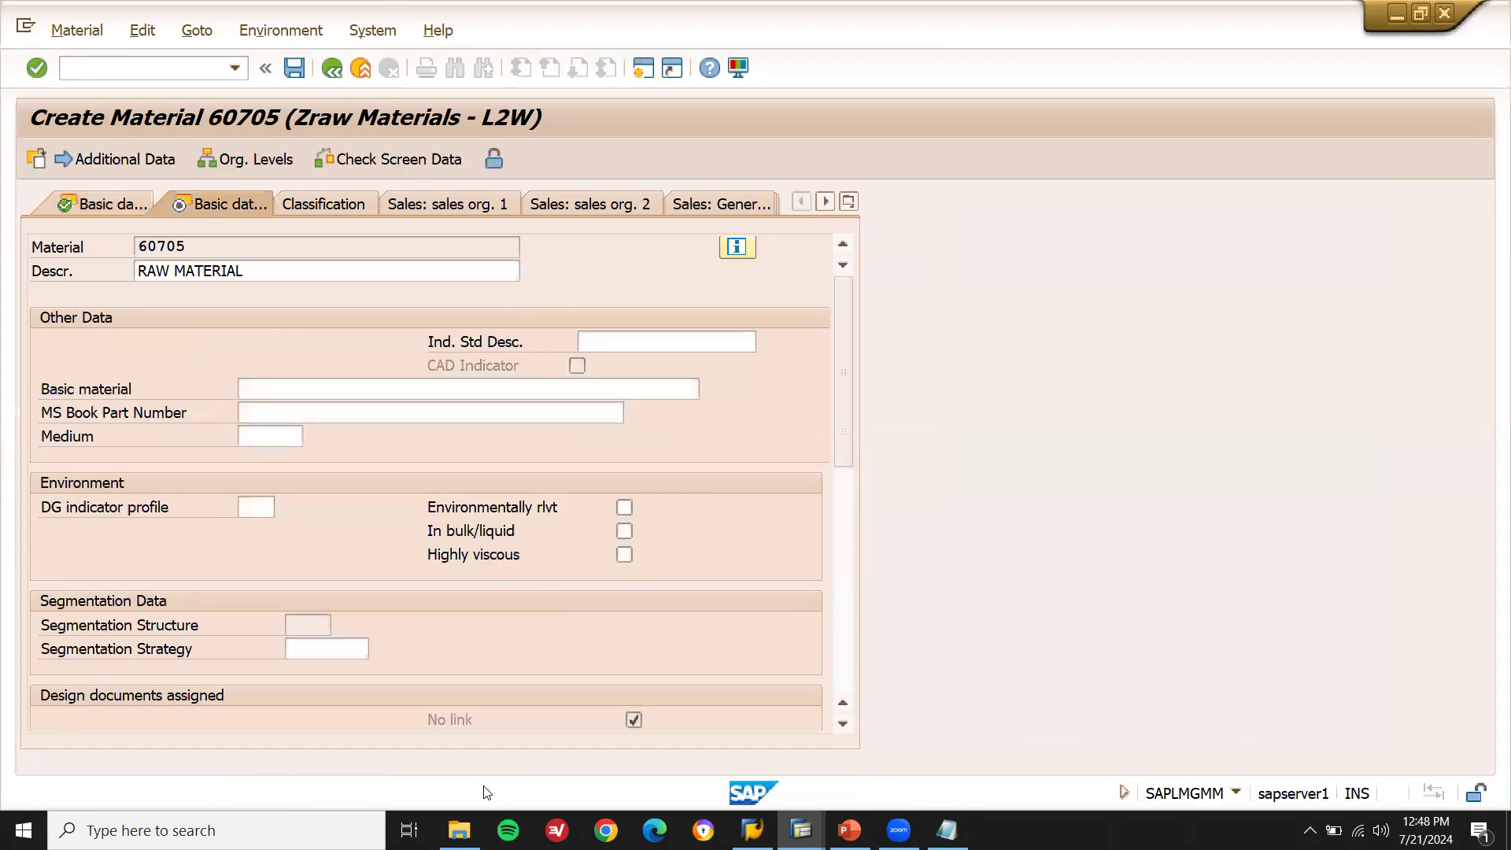
# - Set the MRP type to ND and proceed through the plant data views to the first Accounting view
pyautogui.press('Return')
pyautogui.press('Return')
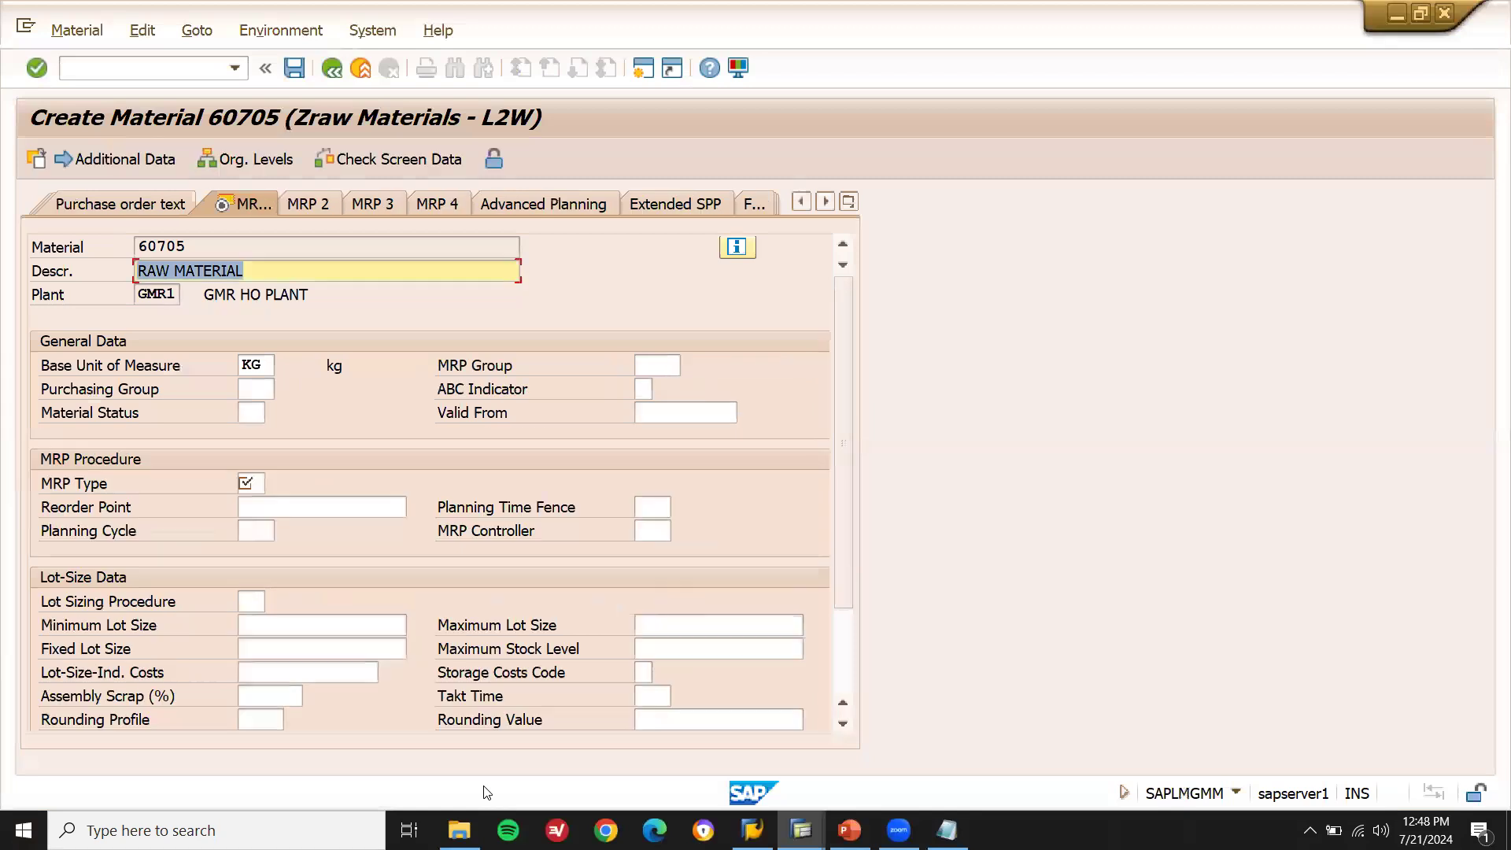
pyautogui.press('Return')
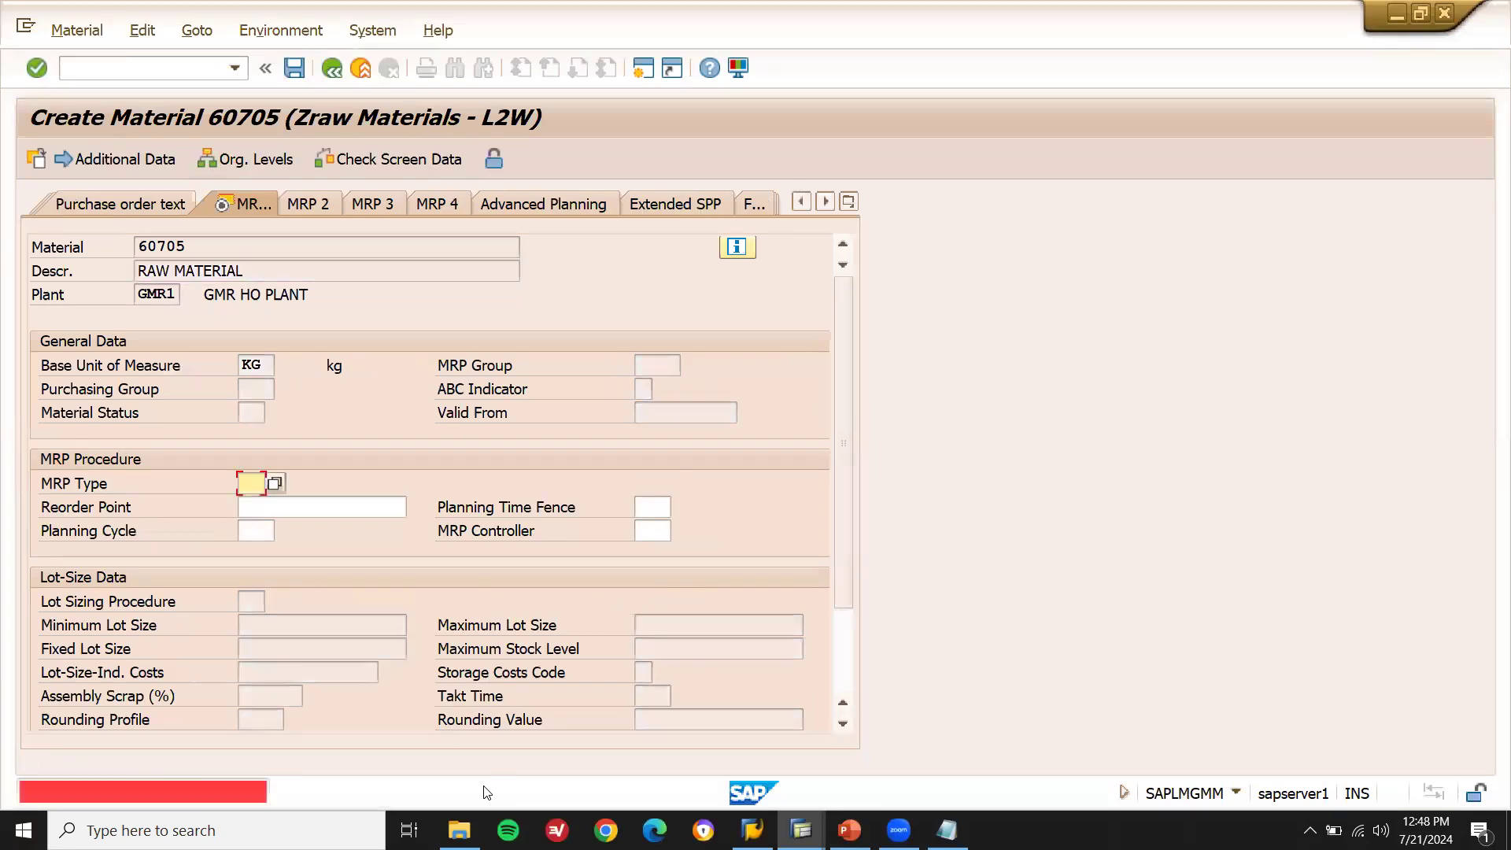
pyautogui.write('ND')
pyautogui.press('Return')
pyautogui.press('Return')
pyautogui.press('Return')
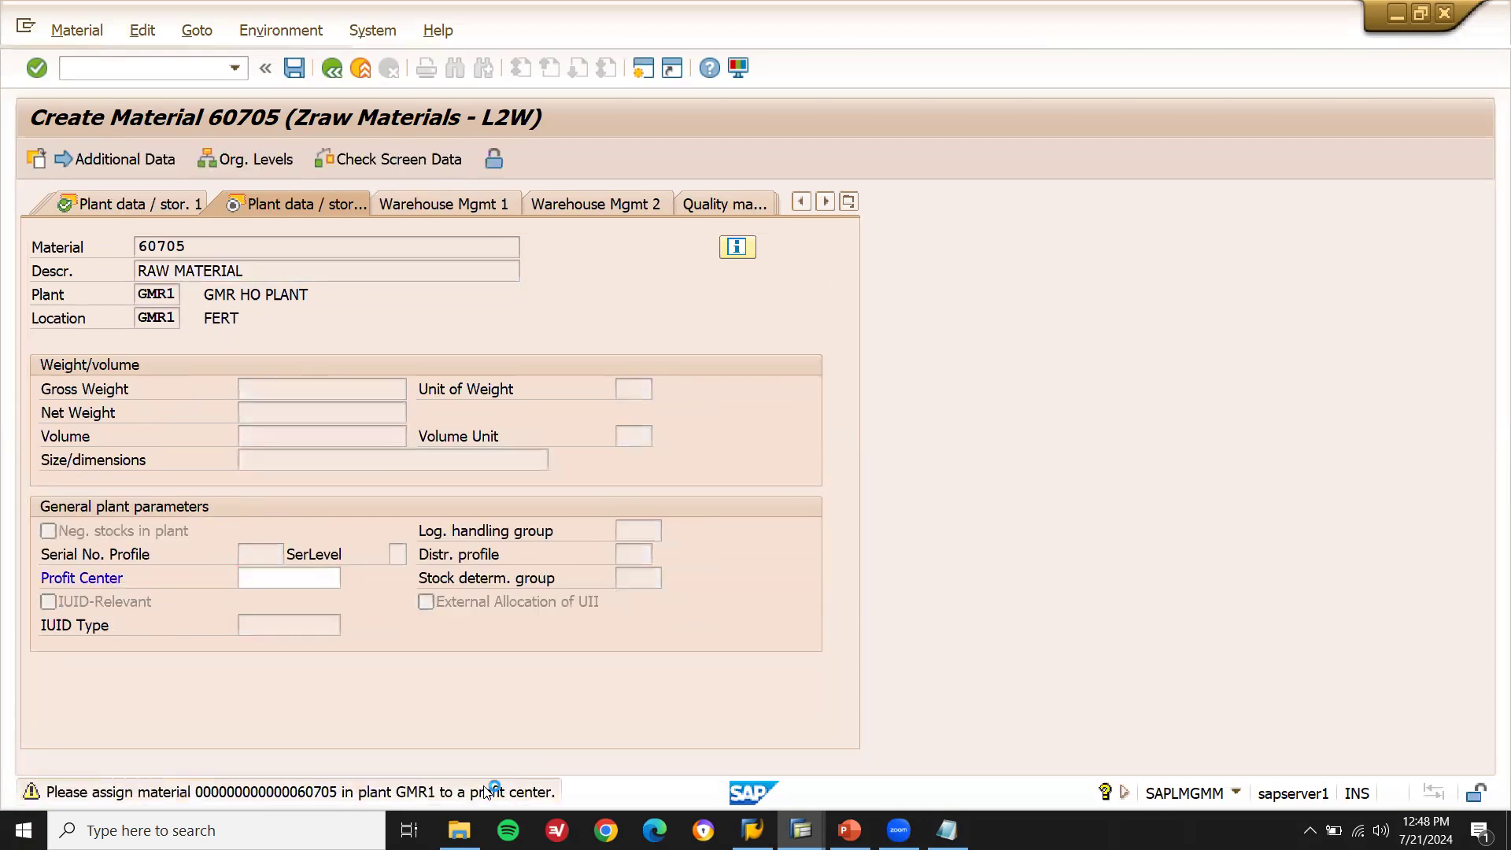
pyautogui.press('Return')
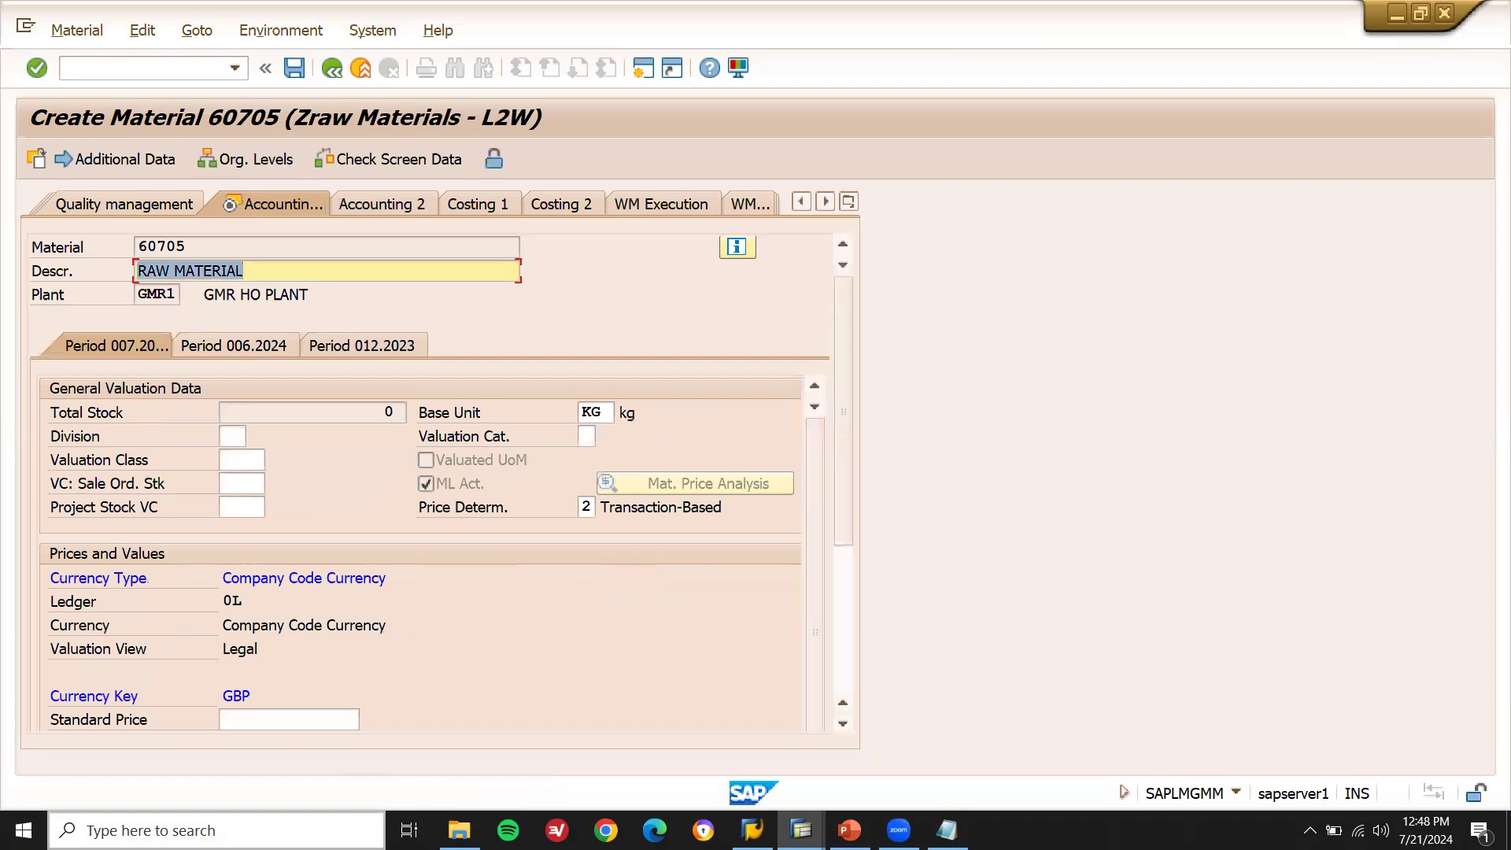
# - Set the valuation class to 3000, accept the remaining defaults, and save the raw material
pyautogui.click(249, 455)
pyautogui.press('Down')
pyautogui.press('Return')
pyautogui.press('Return')
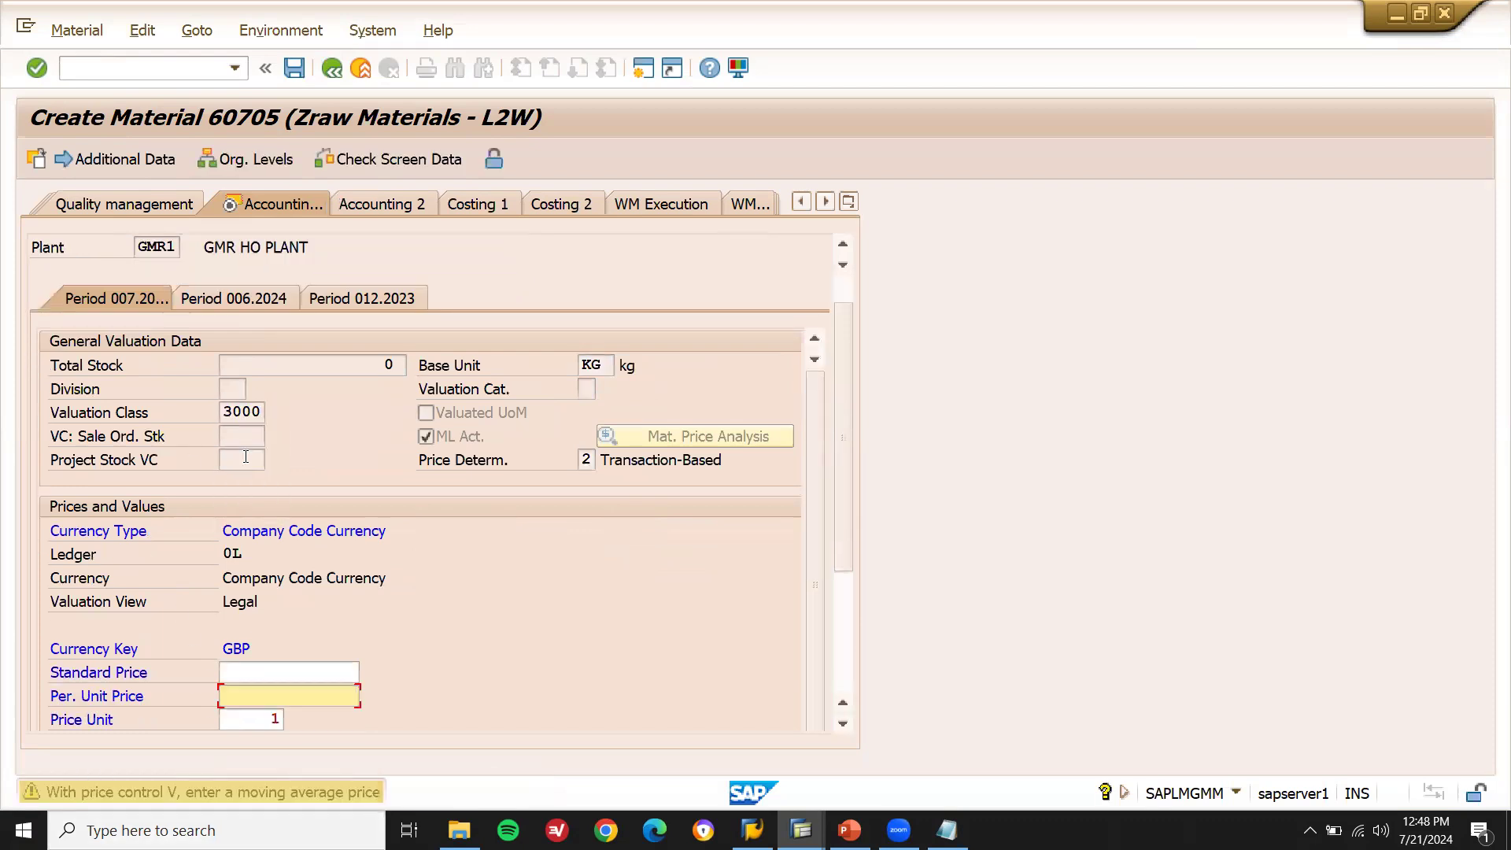
pyautogui.press('Return')
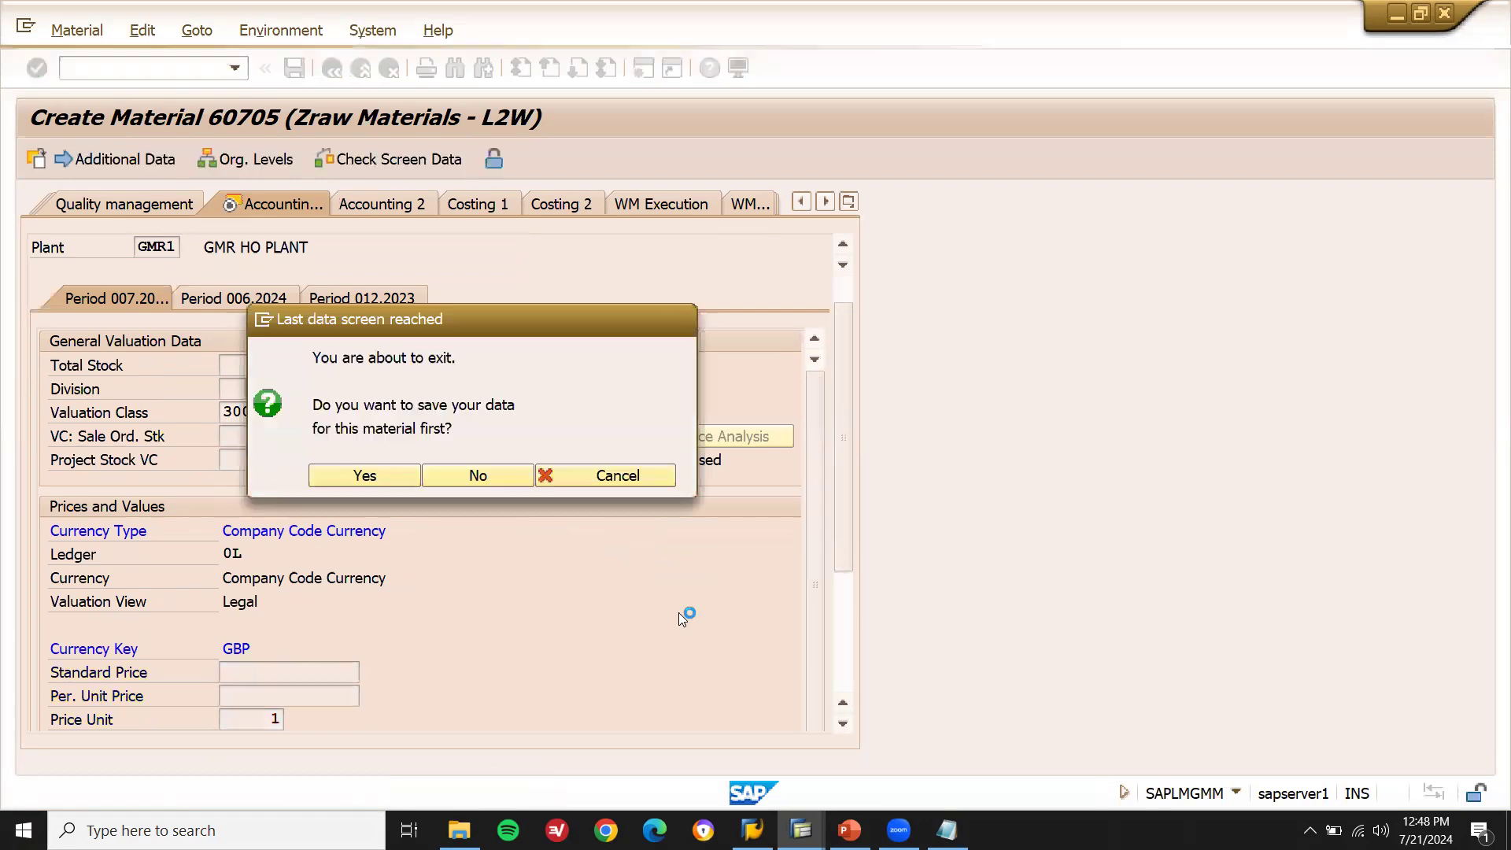
pyautogui.press('Return')
# - Switch to Notepad and record the new material as RAW MATERIAL 60705
pyautogui.hotkey('alt', 'Tab')
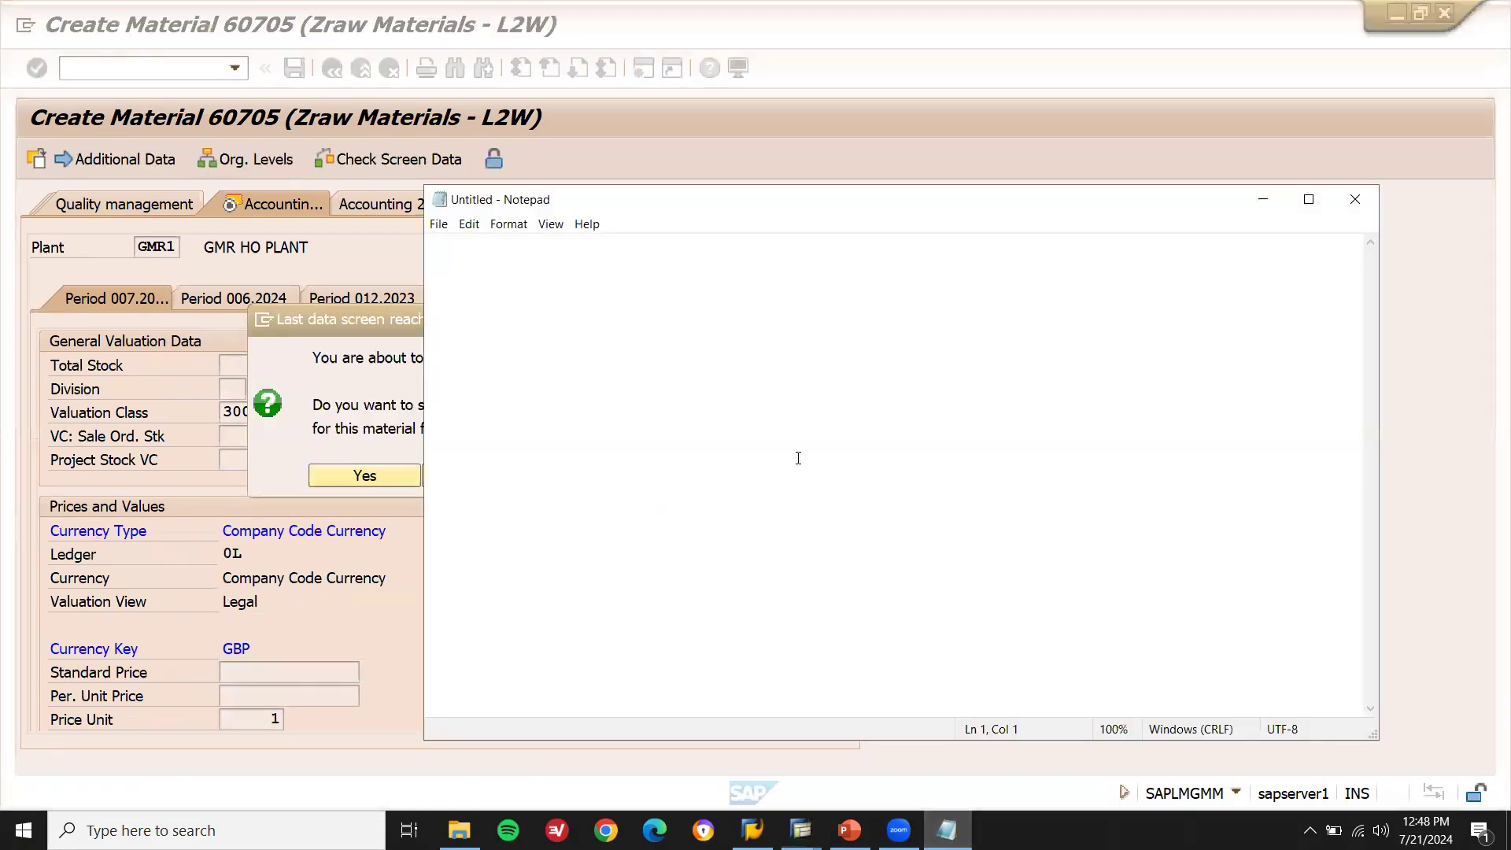
pyautogui.write('60705RAW MATERI')
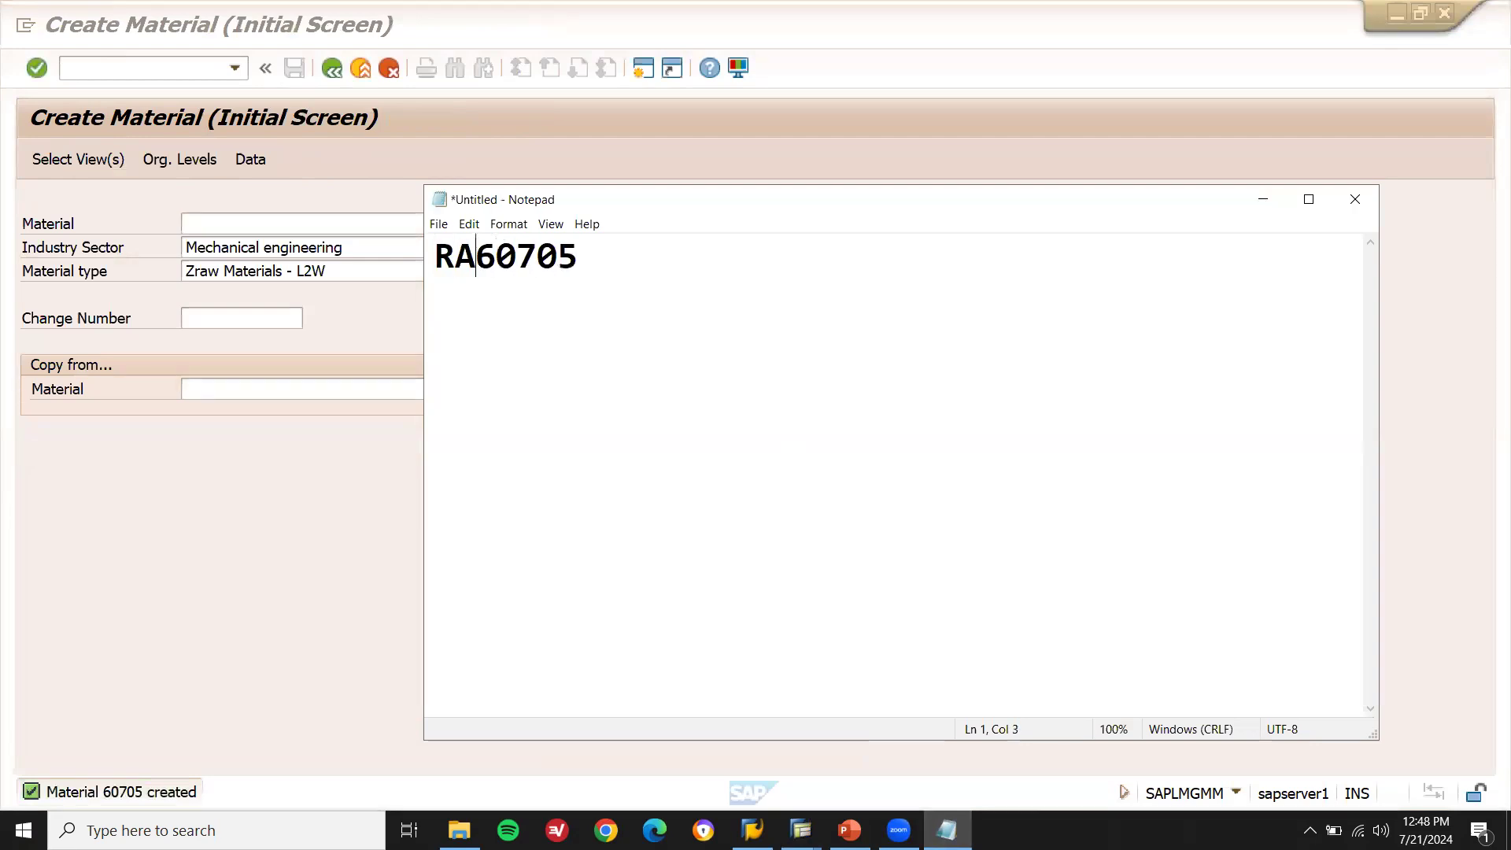
pyautogui.write('AL')
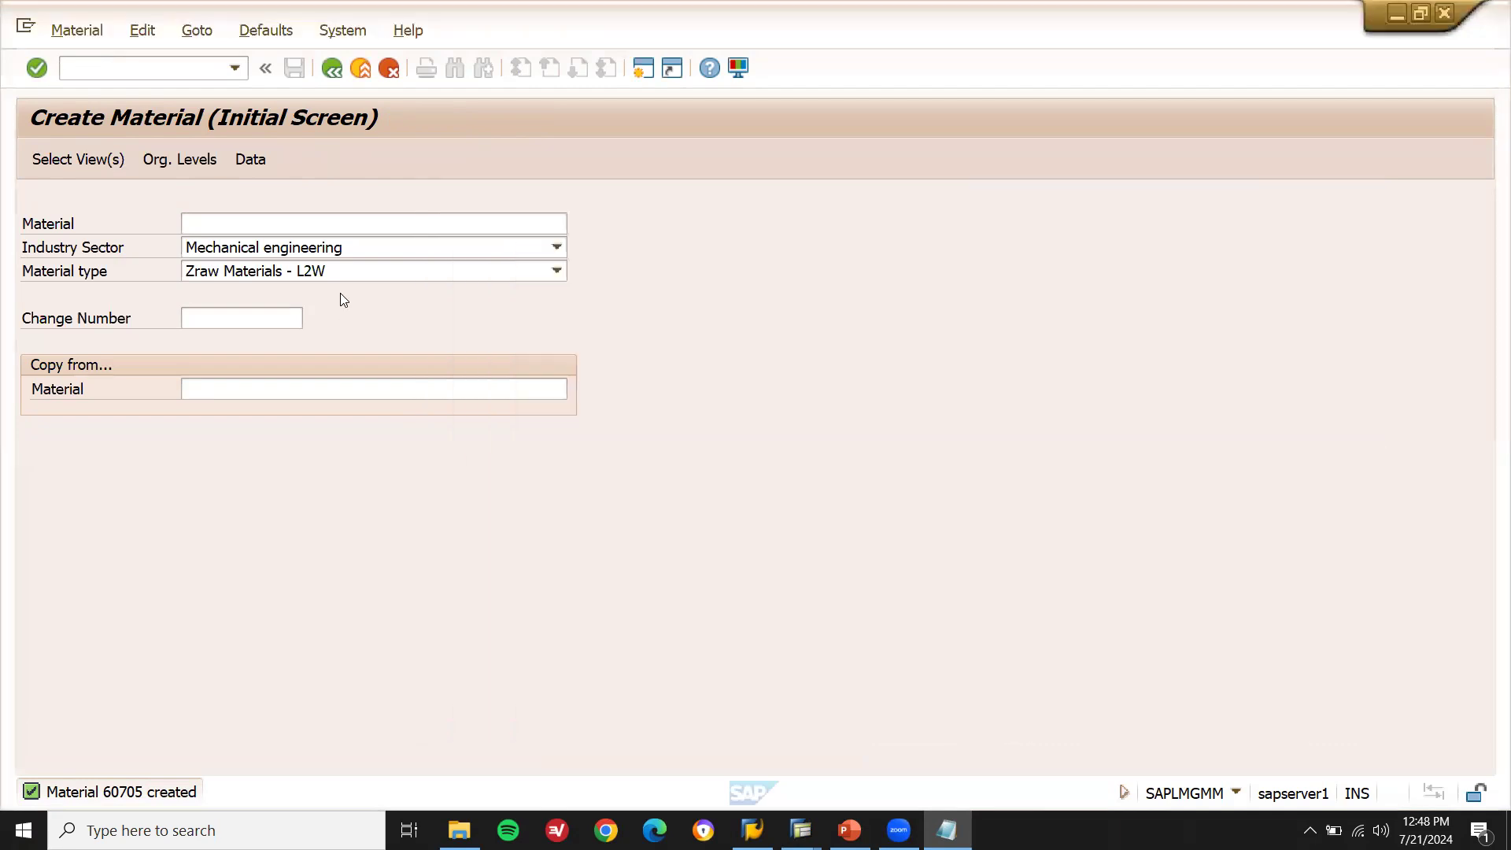
# - Return to SAP and start a new material of type Packaging, continuing to its view selection
pyautogui.click(341, 320)
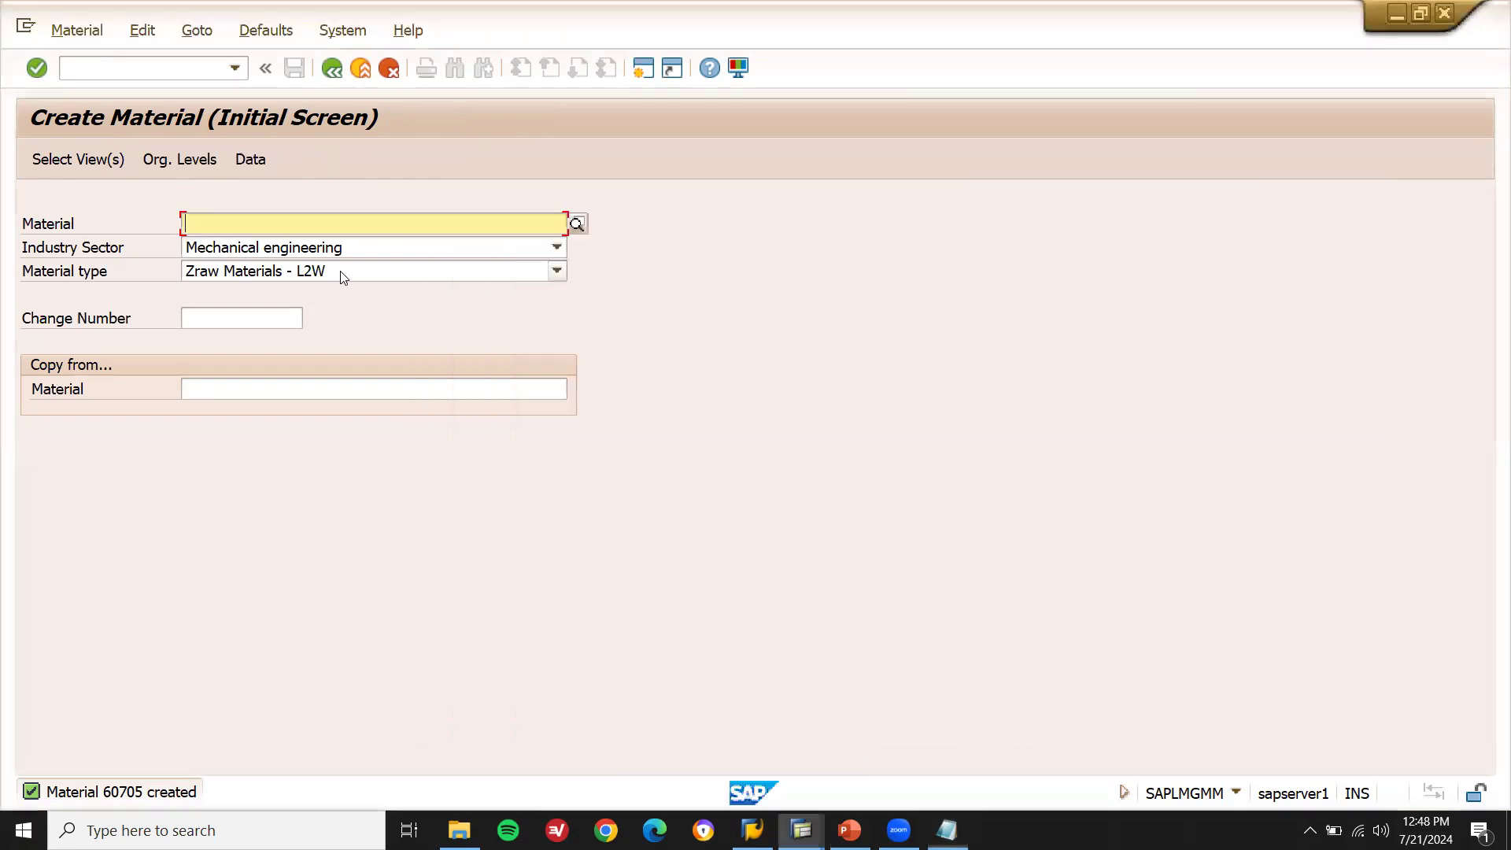
pyautogui.click(340, 273)
pyautogui.press('p')
pyautogui.press('Return')
pyautogui.hotkey('shift', 'Tab')
pyautogui.press('Tab')
pyautogui.press('Return')
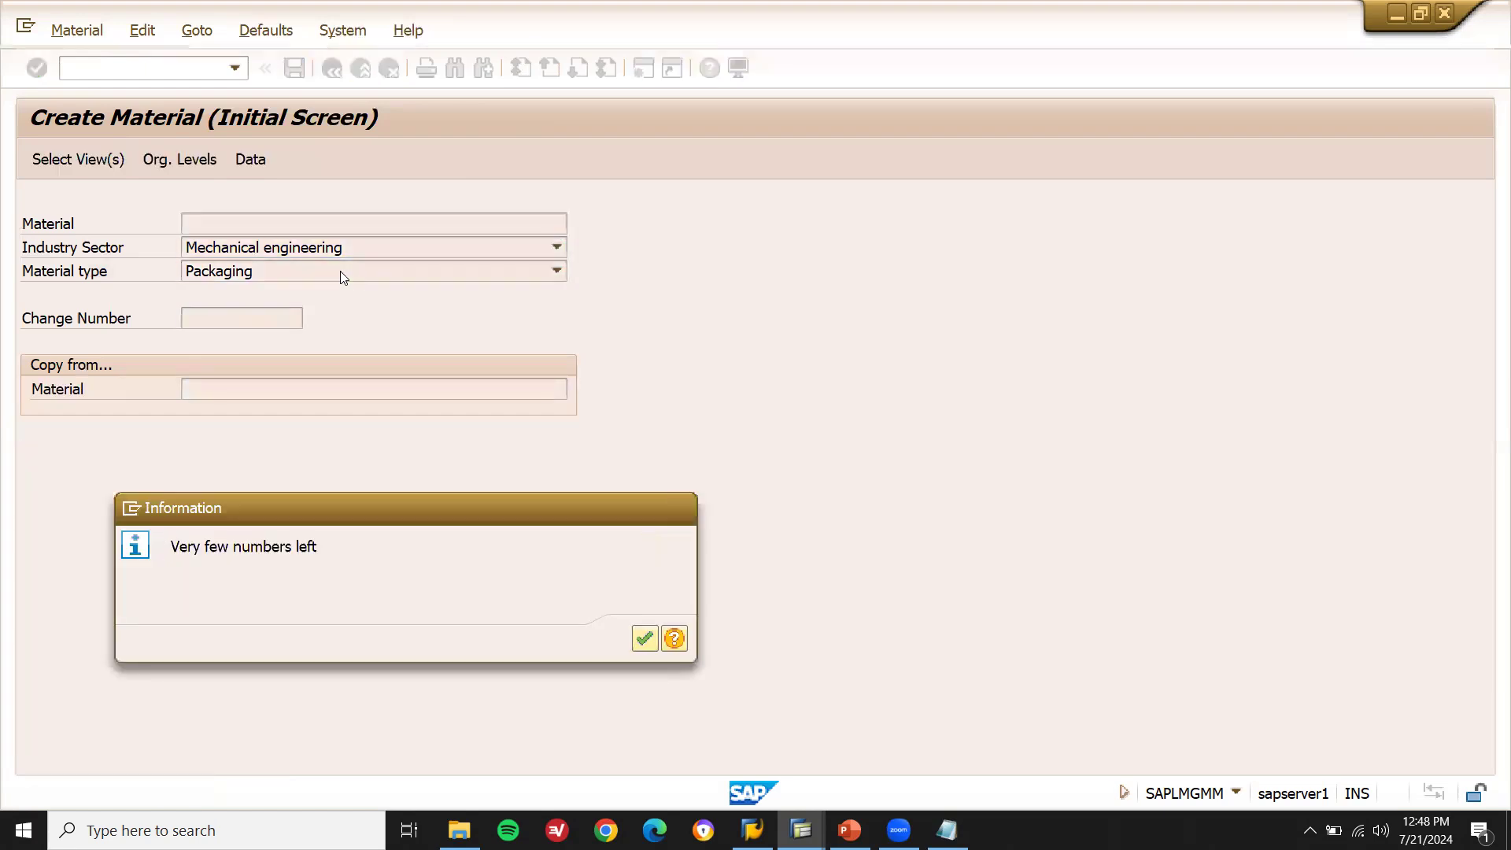
pyautogui.press('Return')
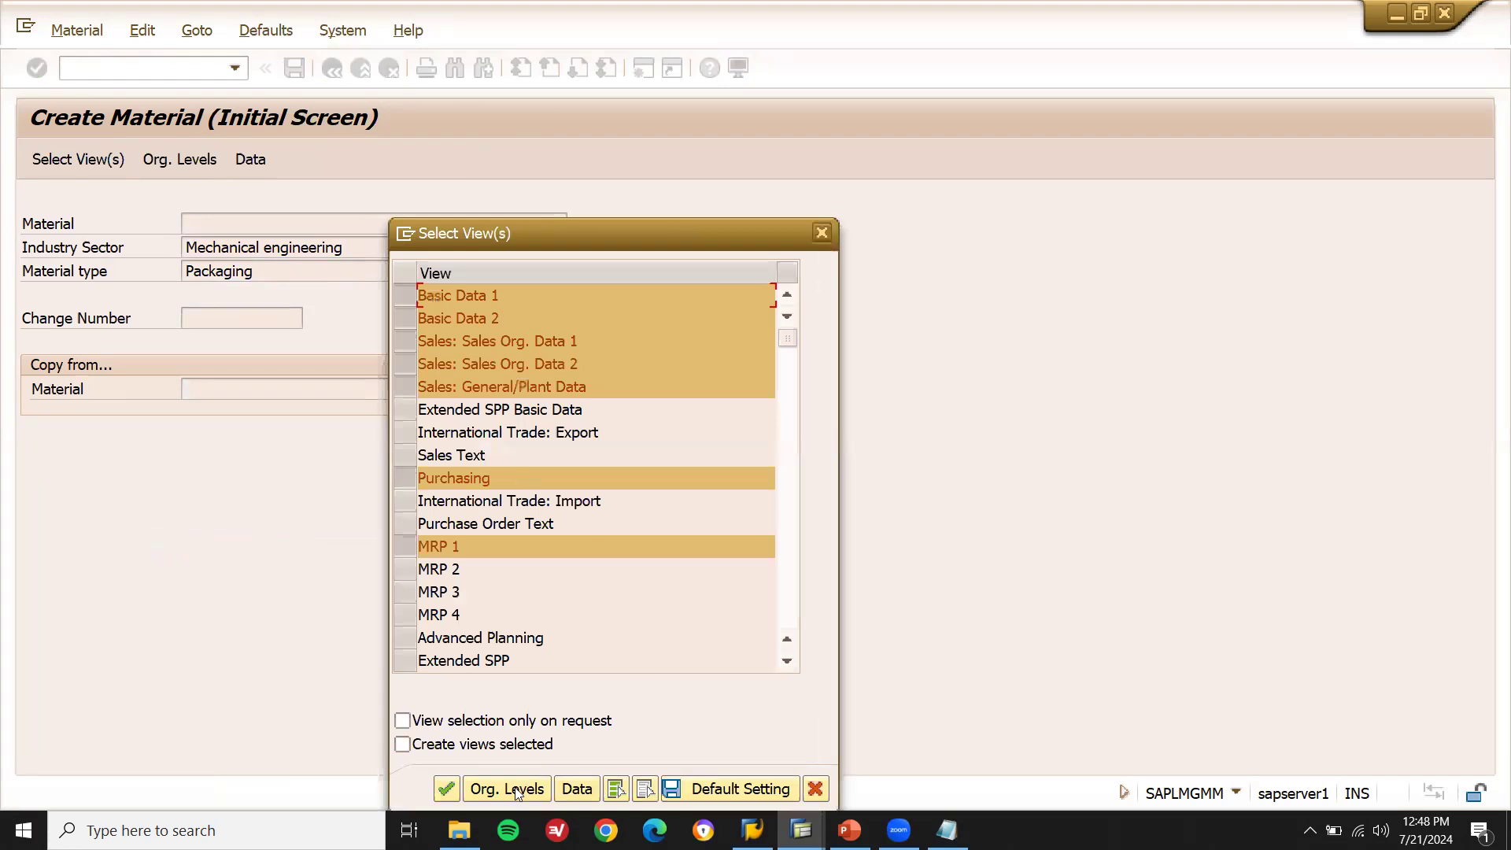
# - Set the organizational levels to plant, storage location and sales organization GMR1, with distribution channel GP
pyautogui.click(508, 789)
pyautogui.press('BackSpace')
pyautogui.press('Down')
pyautogui.press('Return')
pyautogui.press('Tab')
pyautogui.press('BackSpace')
pyautogui.press('Down')
pyautogui.press('Return')
pyautogui.press('Tab')
pyautogui.press('BackSpace')
pyautogui.press('Down')
pyautogui.press('Return')
pyautogui.press('Tab')
pyautogui.press('BackSpace')
pyautogui.press('Down')
pyautogui.press('Return')
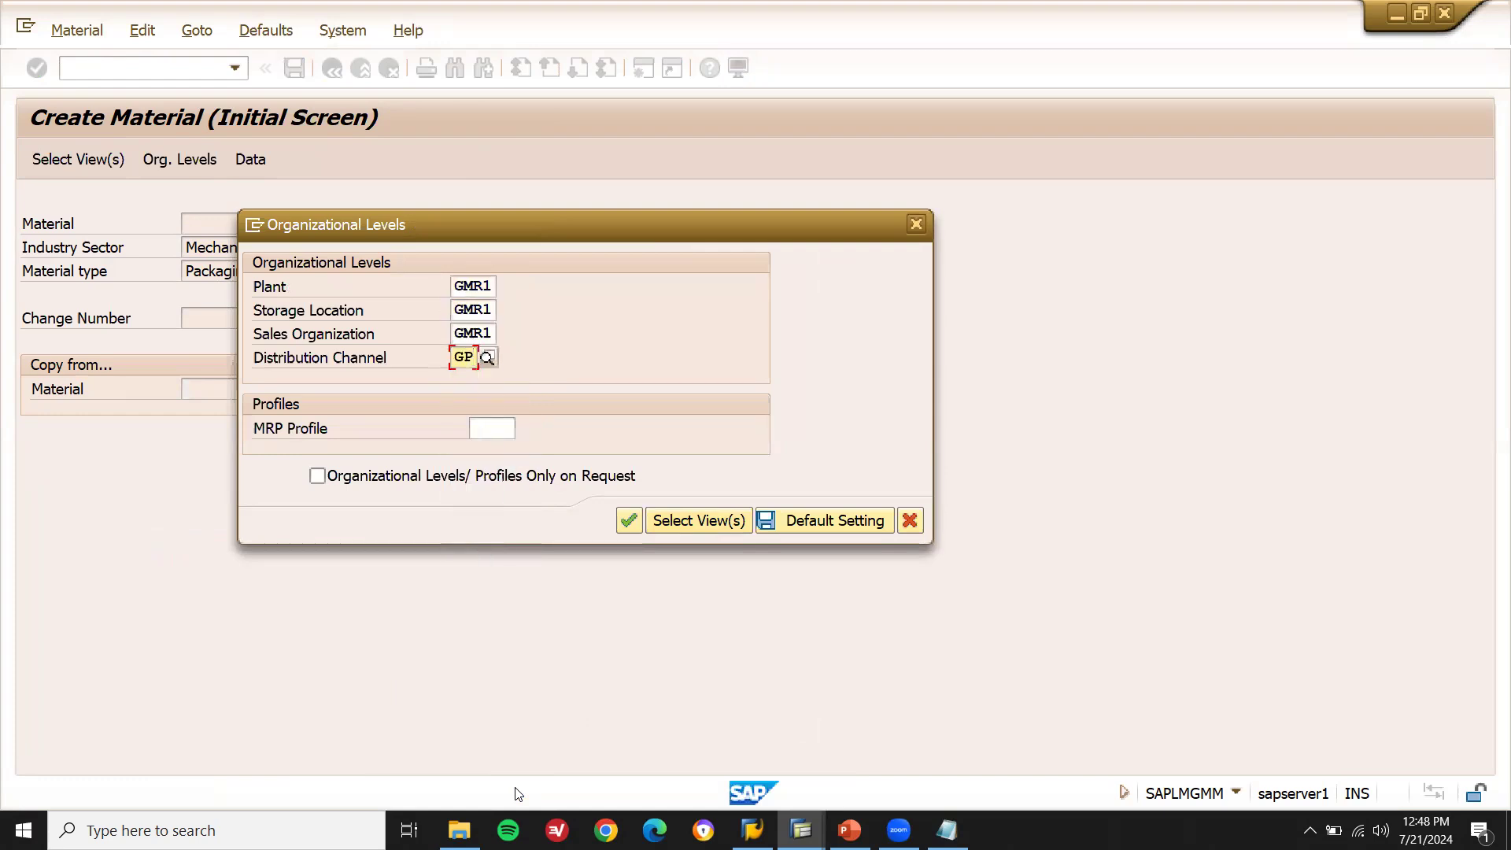
pyautogui.press('Return')
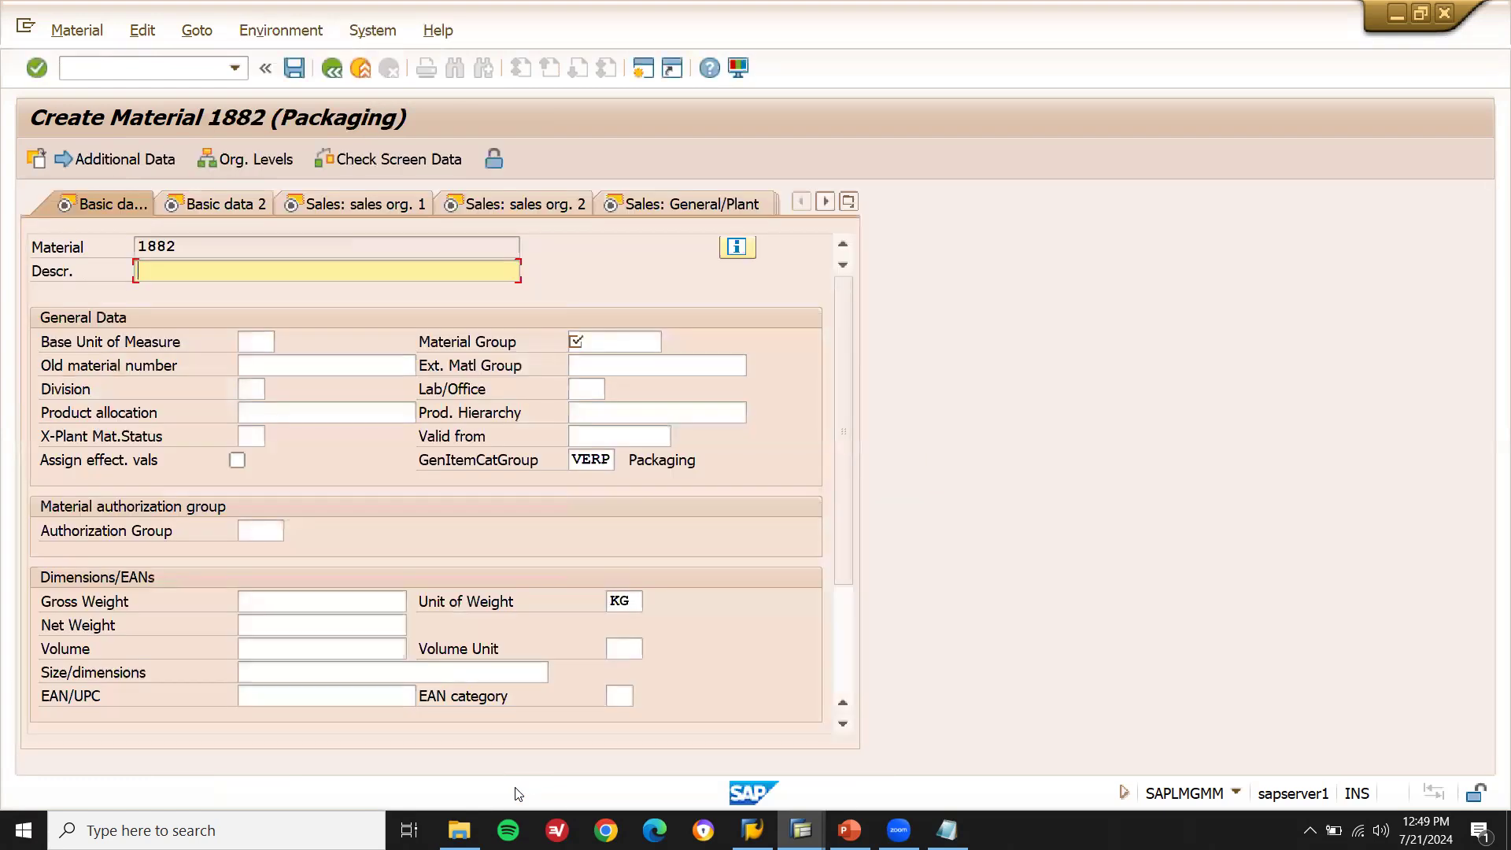
# - Enter CARTON BOX PACKAGING MATERIAL as the packaging material's description
pyautogui.write('CA')
pyautogui.press('Down')
pyautogui.press('Down')
pyautogui.press('Down')
pyautogui.press('Down')
pyautogui.press('Down')
pyautogui.press('Return')
pyautogui.write('BOX PACKAGING MATERIAL')
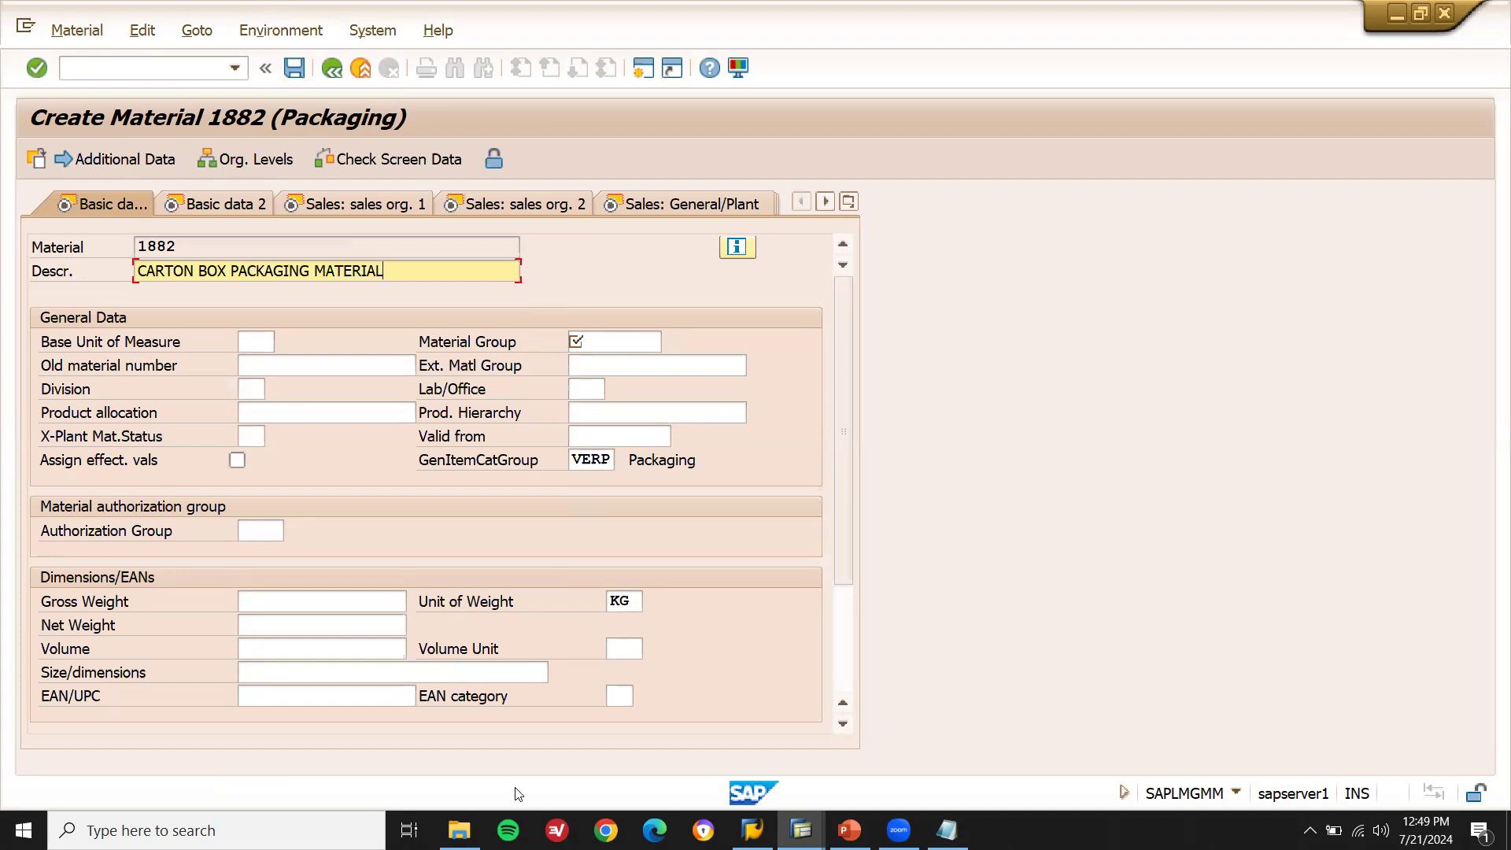
# - Set the base unit to ea and the material group to 01, and continue to the Sales: General/Plant view
pyautogui.press('Tab')
pyautogui.write('ea')
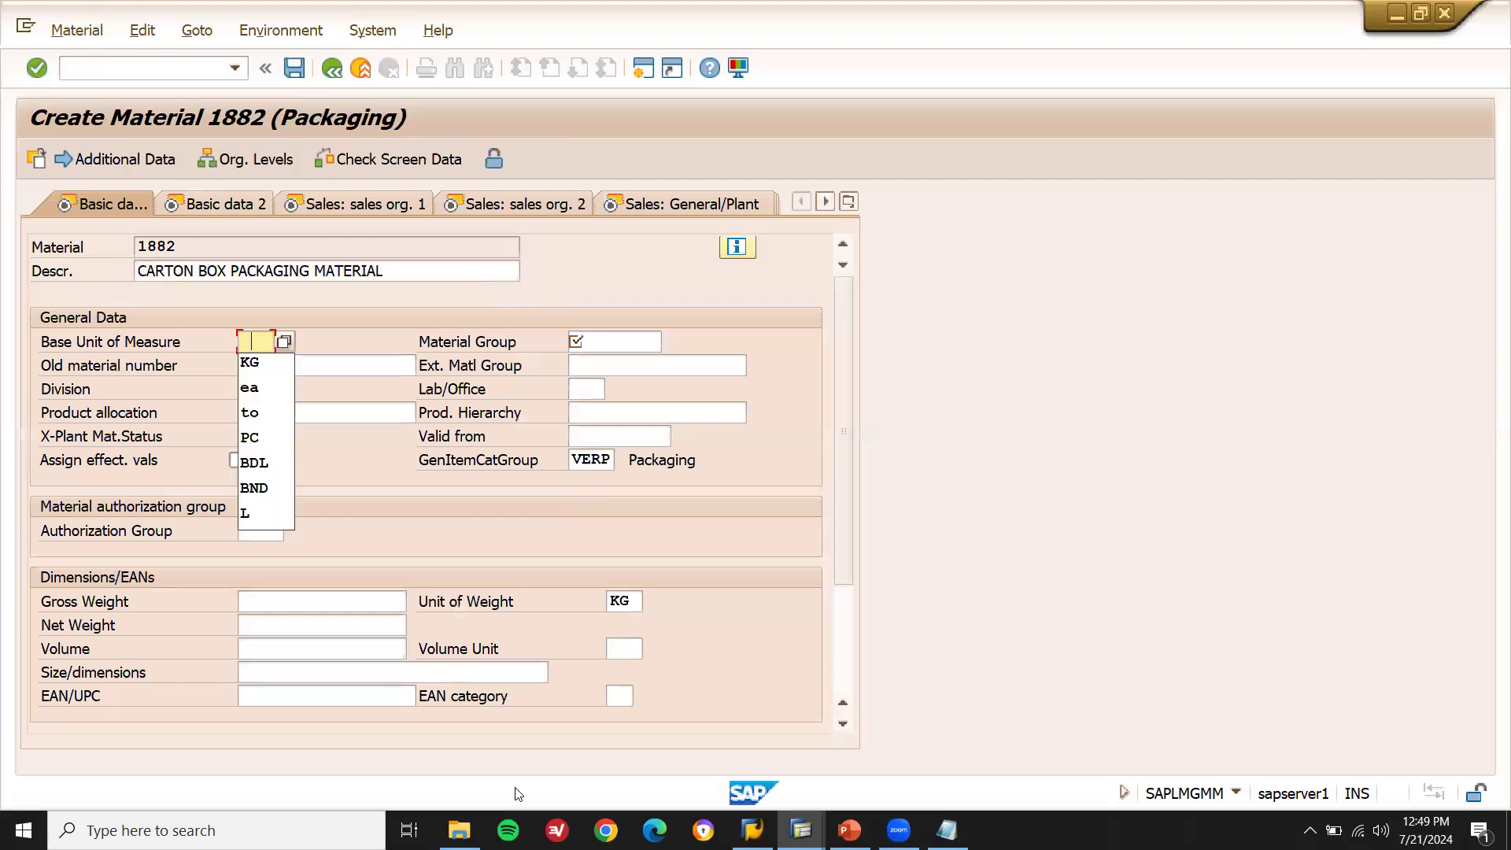
pyautogui.press('Tab')
pyautogui.write('01')
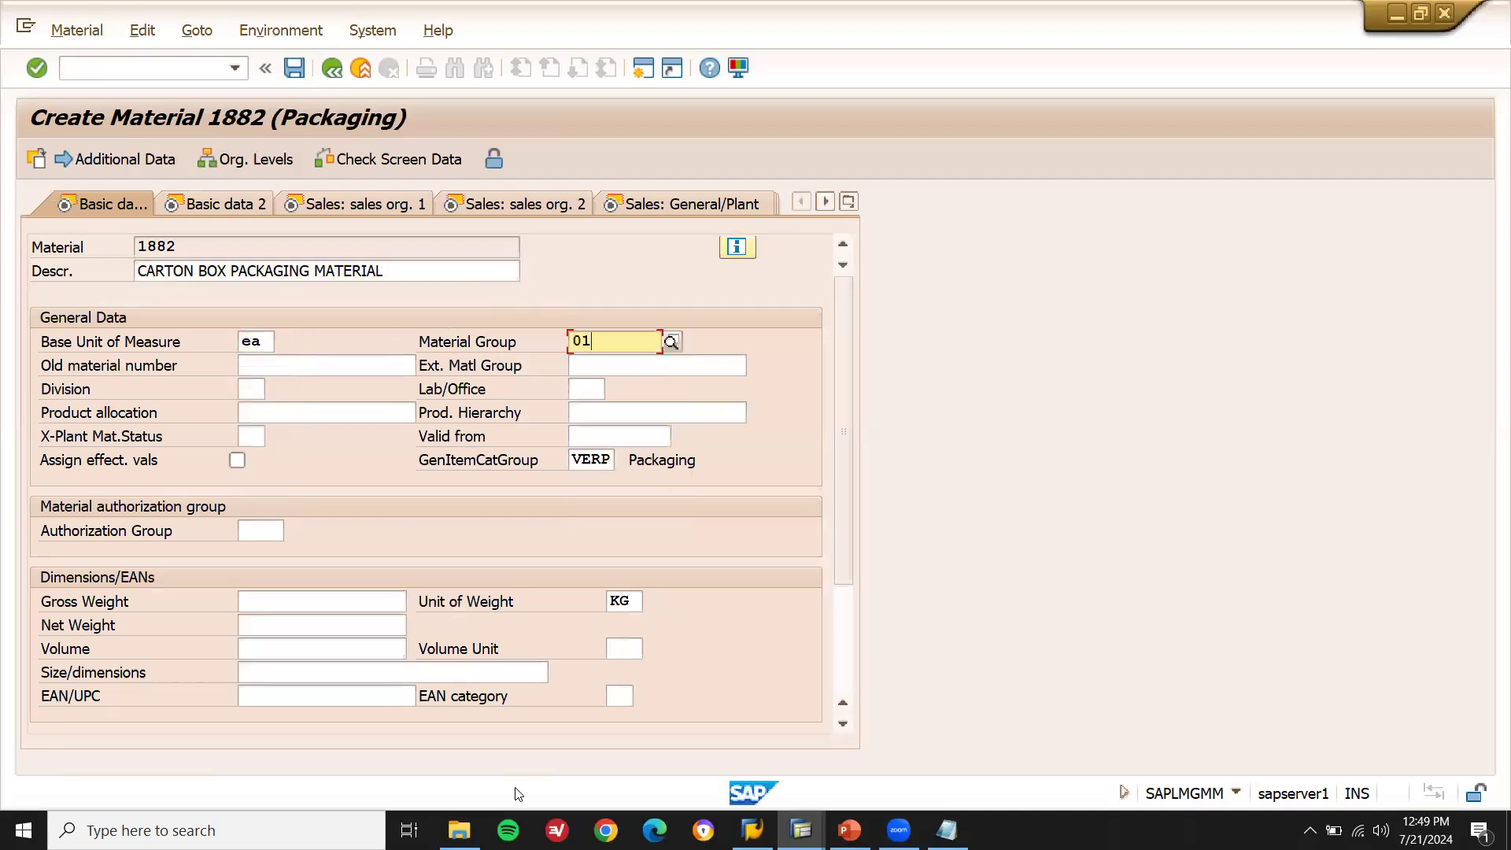
pyautogui.press('Return')
pyautogui.press('Return')
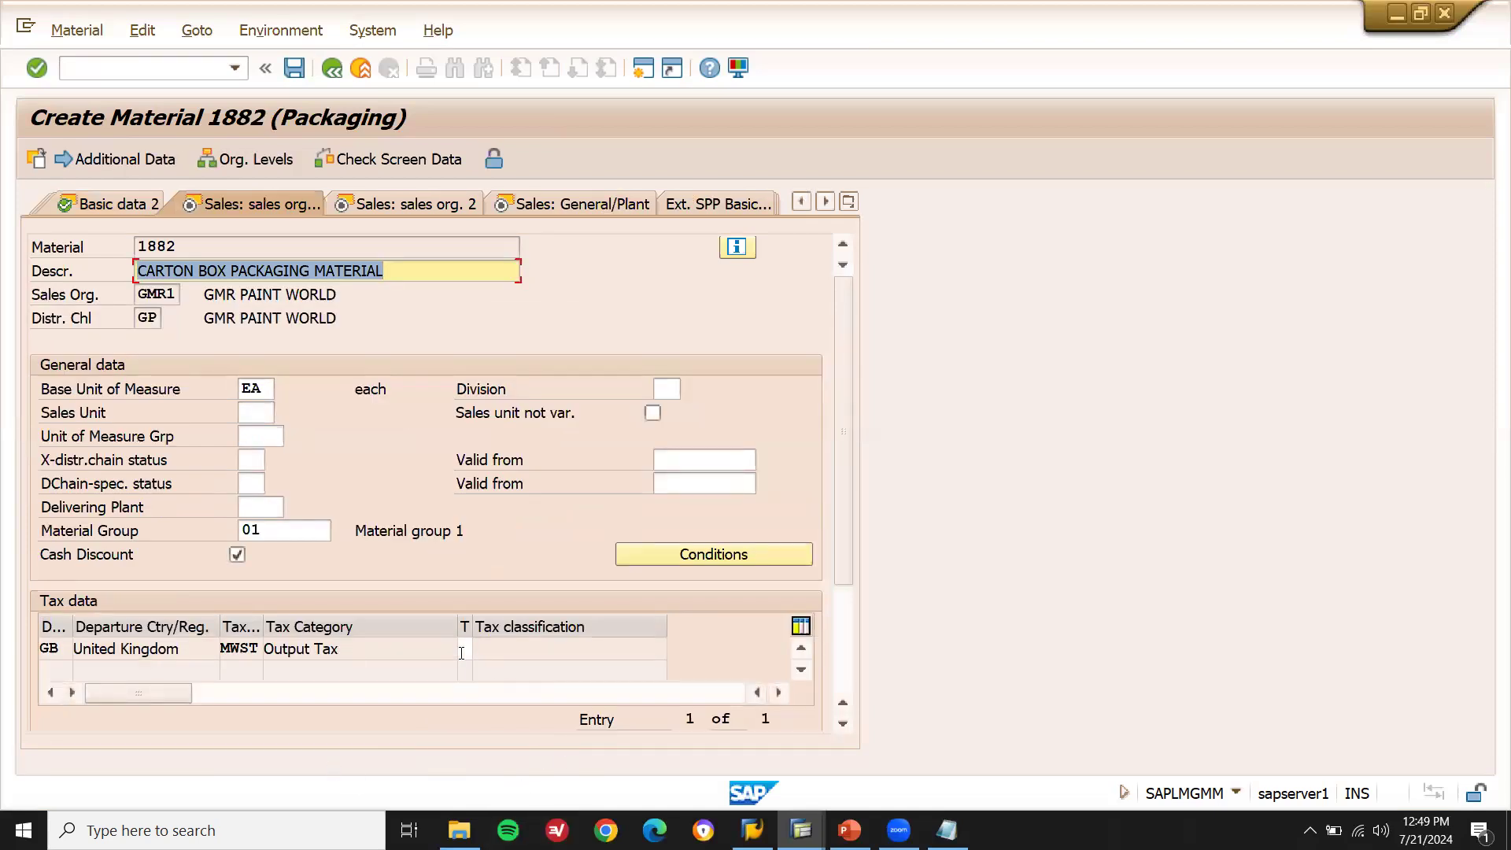
pyautogui.press('Return')
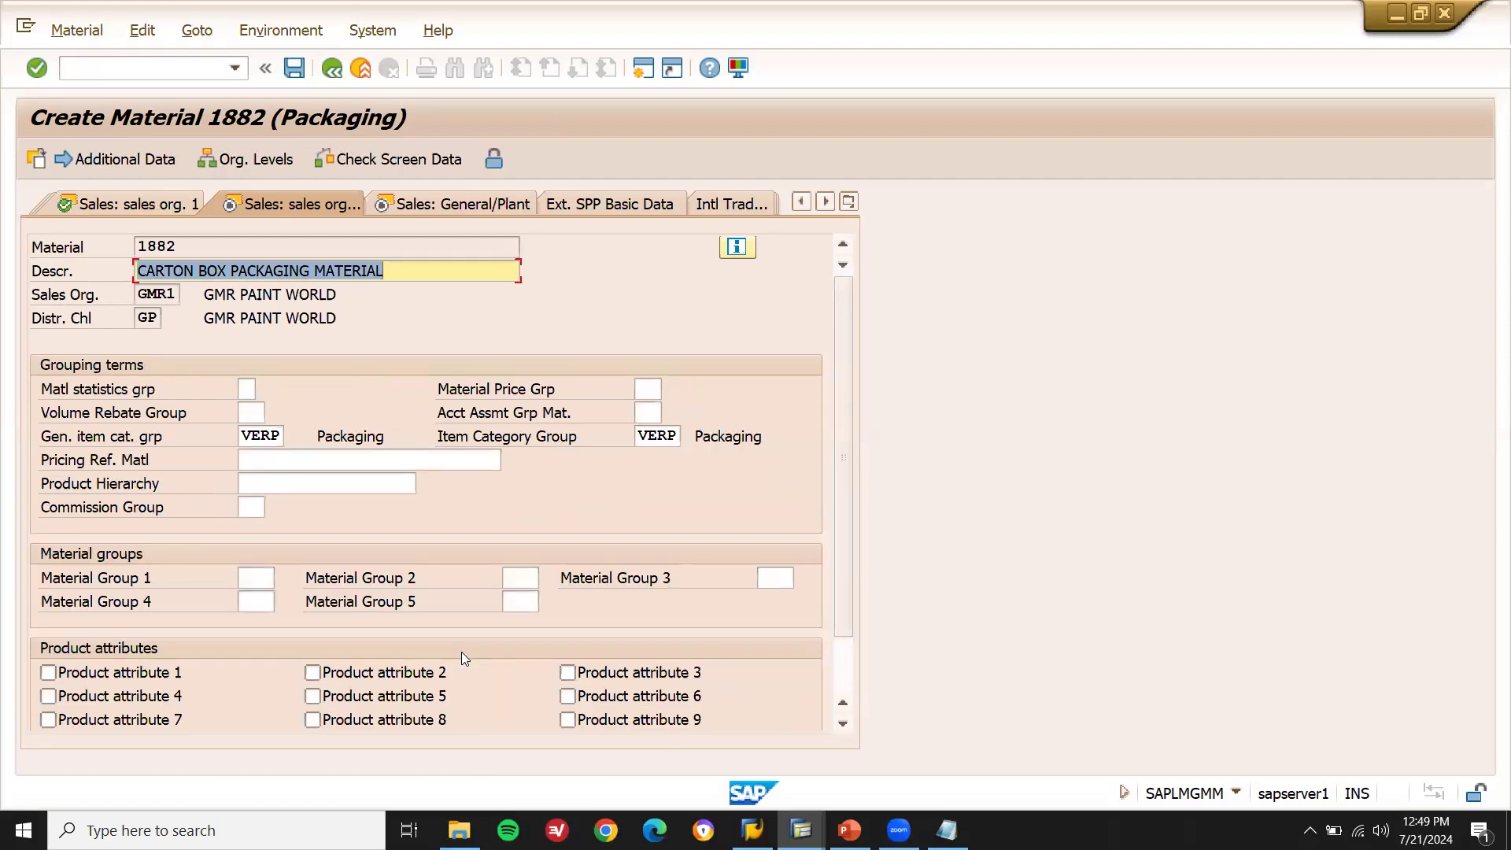
pyautogui.press('Return')
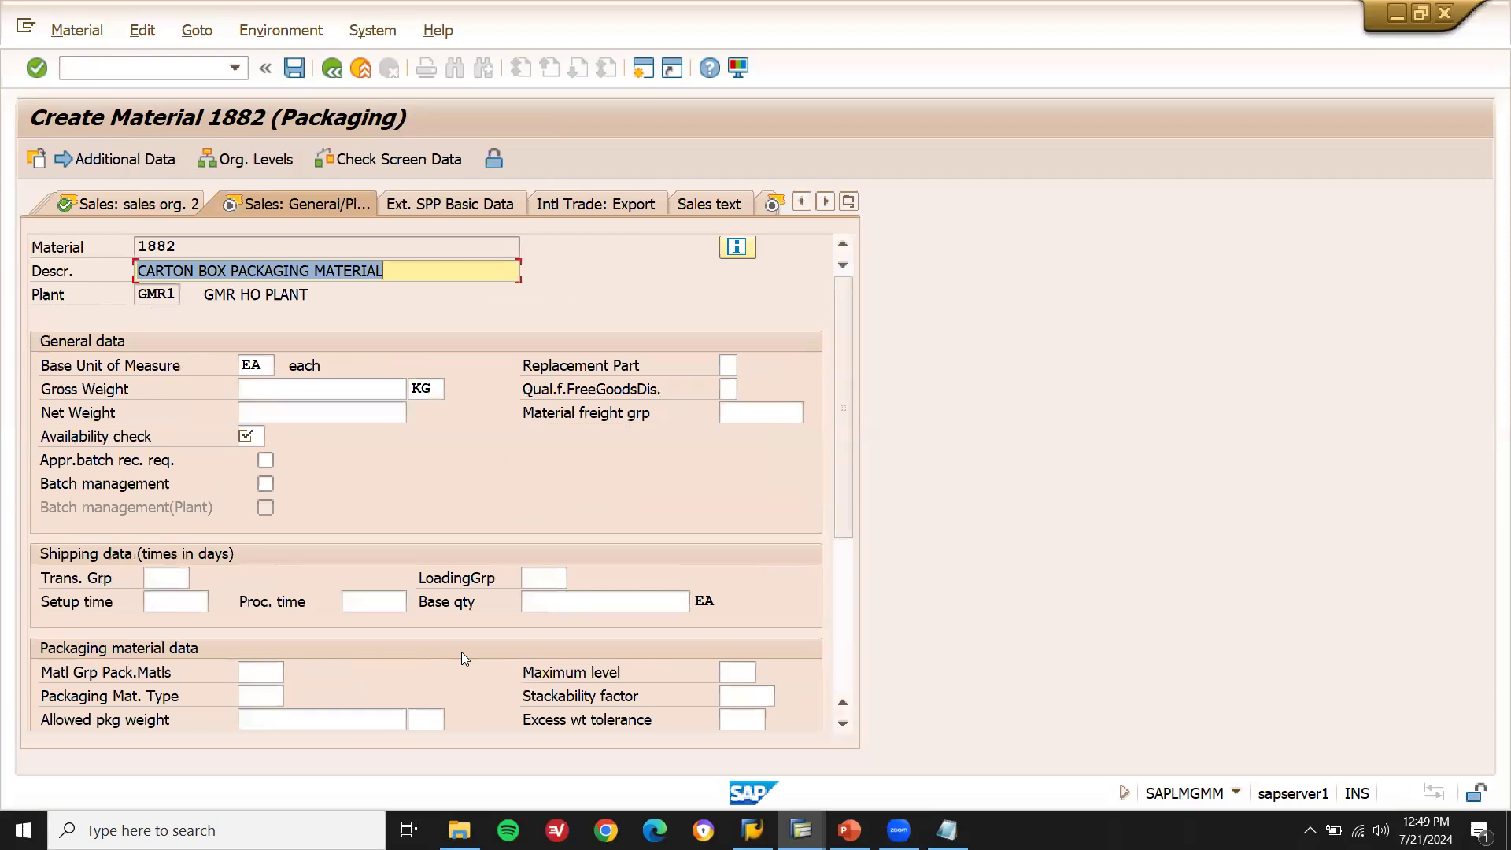
# - Set the availability check to 01, and both the packaging material group and packaging material type to Z222
pyautogui.click(250, 439)
pyautogui.click(251, 524)
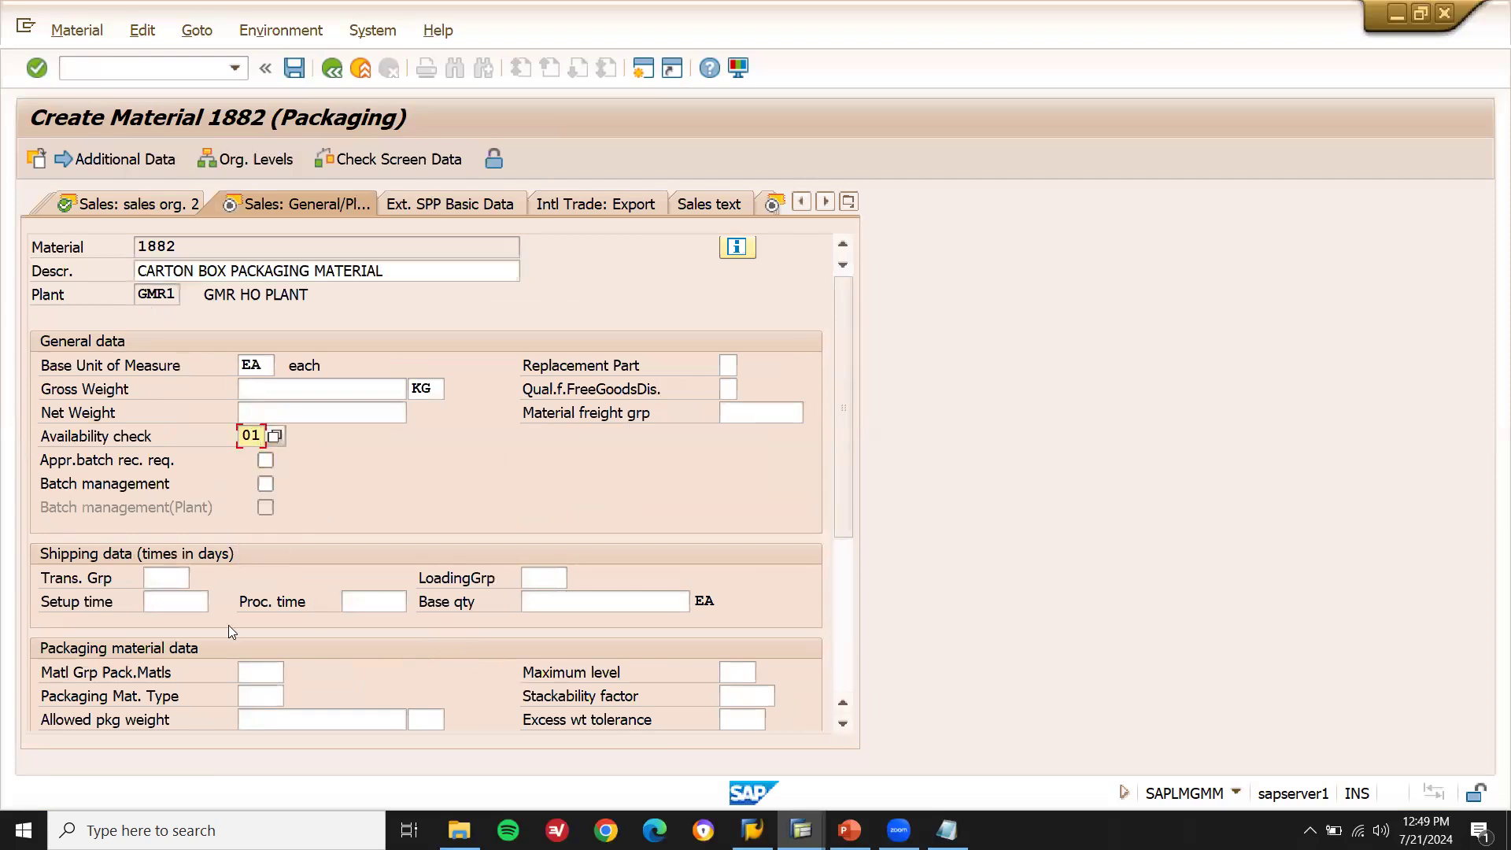
pyautogui.click(255, 675)
pyautogui.press('Down')
pyautogui.press('Return')
pyautogui.press('Tab')
pyautogui.press('Down')
pyautogui.press('Return')
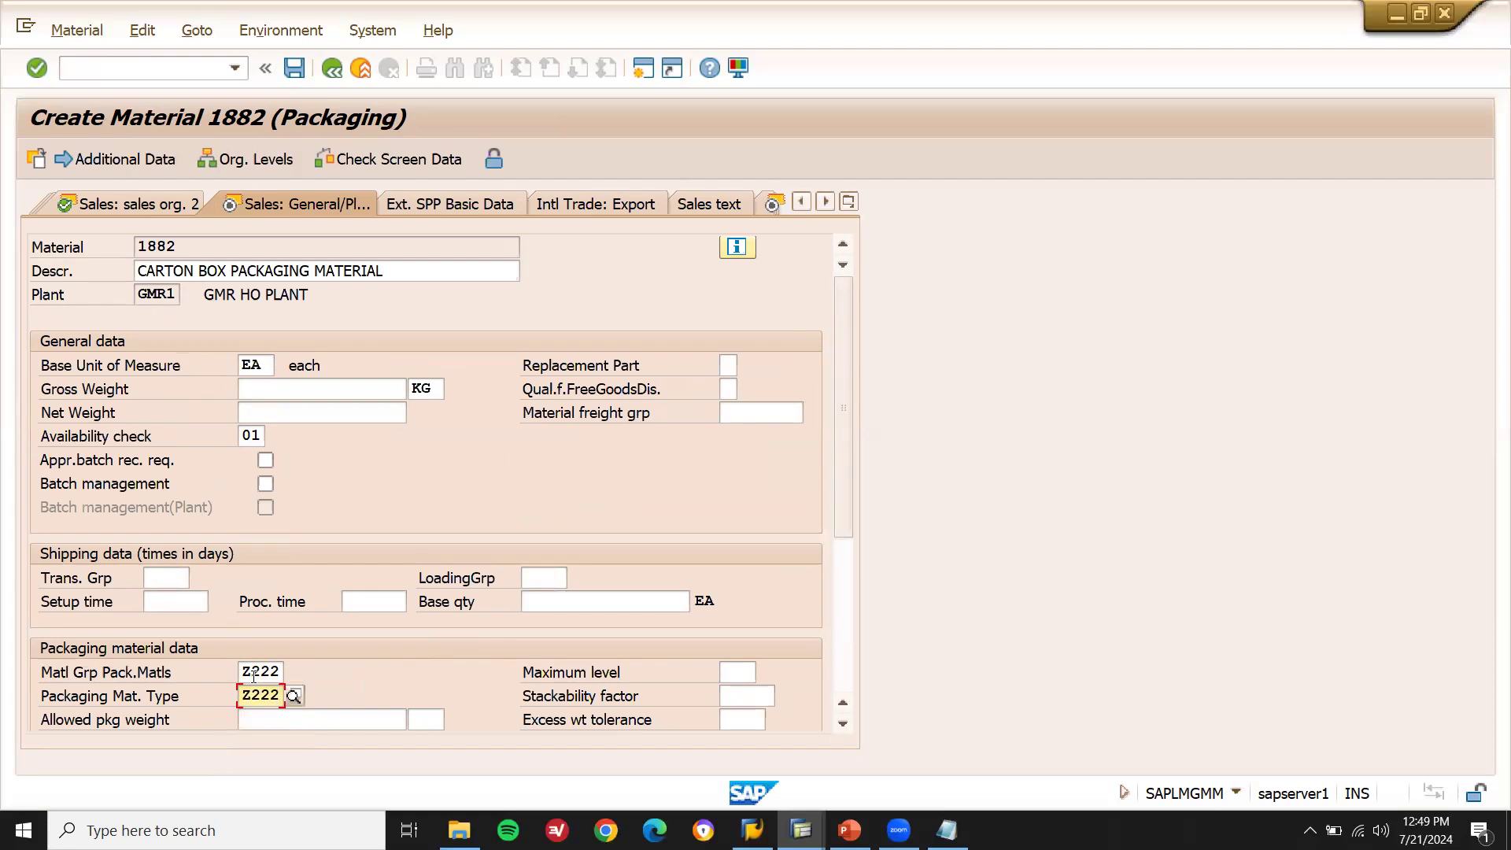
pyautogui.click(255, 676)
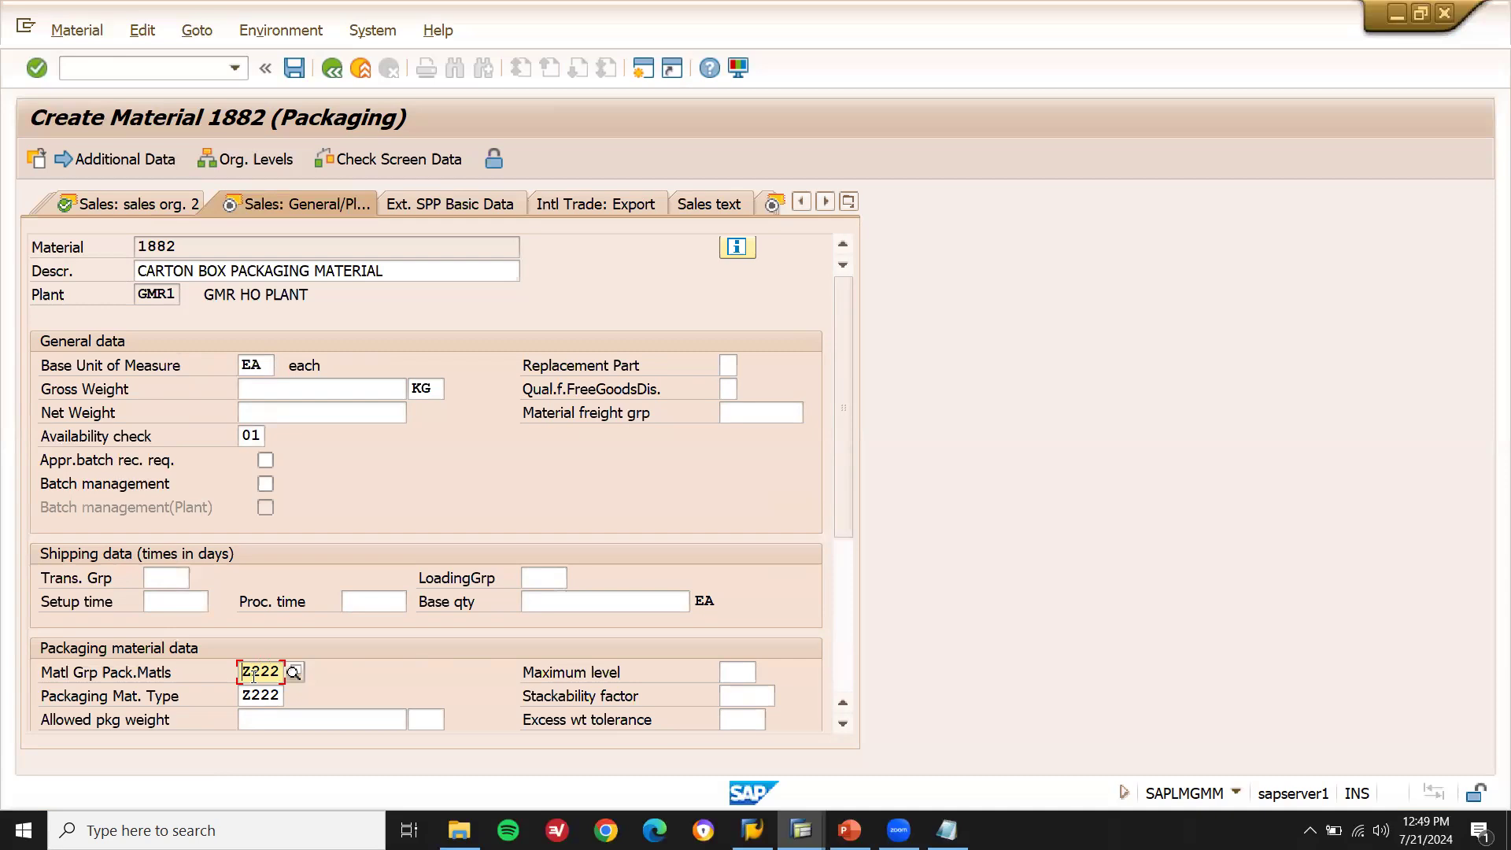
pyautogui.press('Down')
pyautogui.hotkey('shift', 'Right')
pyautogui.hotkey('shift', 'Right')
pyautogui.hotkey('shift', 'Right')
pyautogui.hotkey('shift', 'Right')
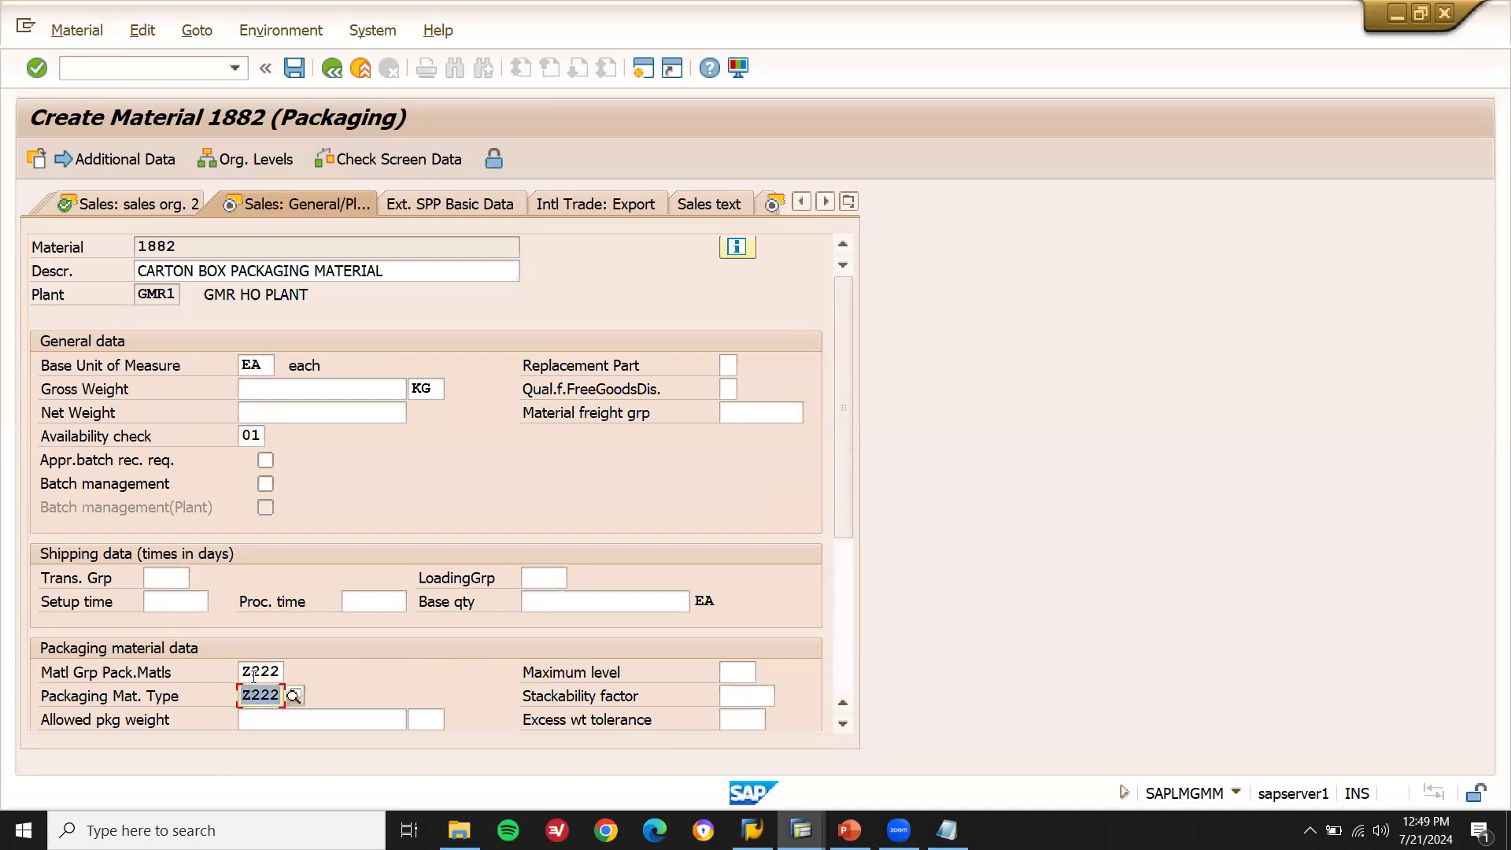
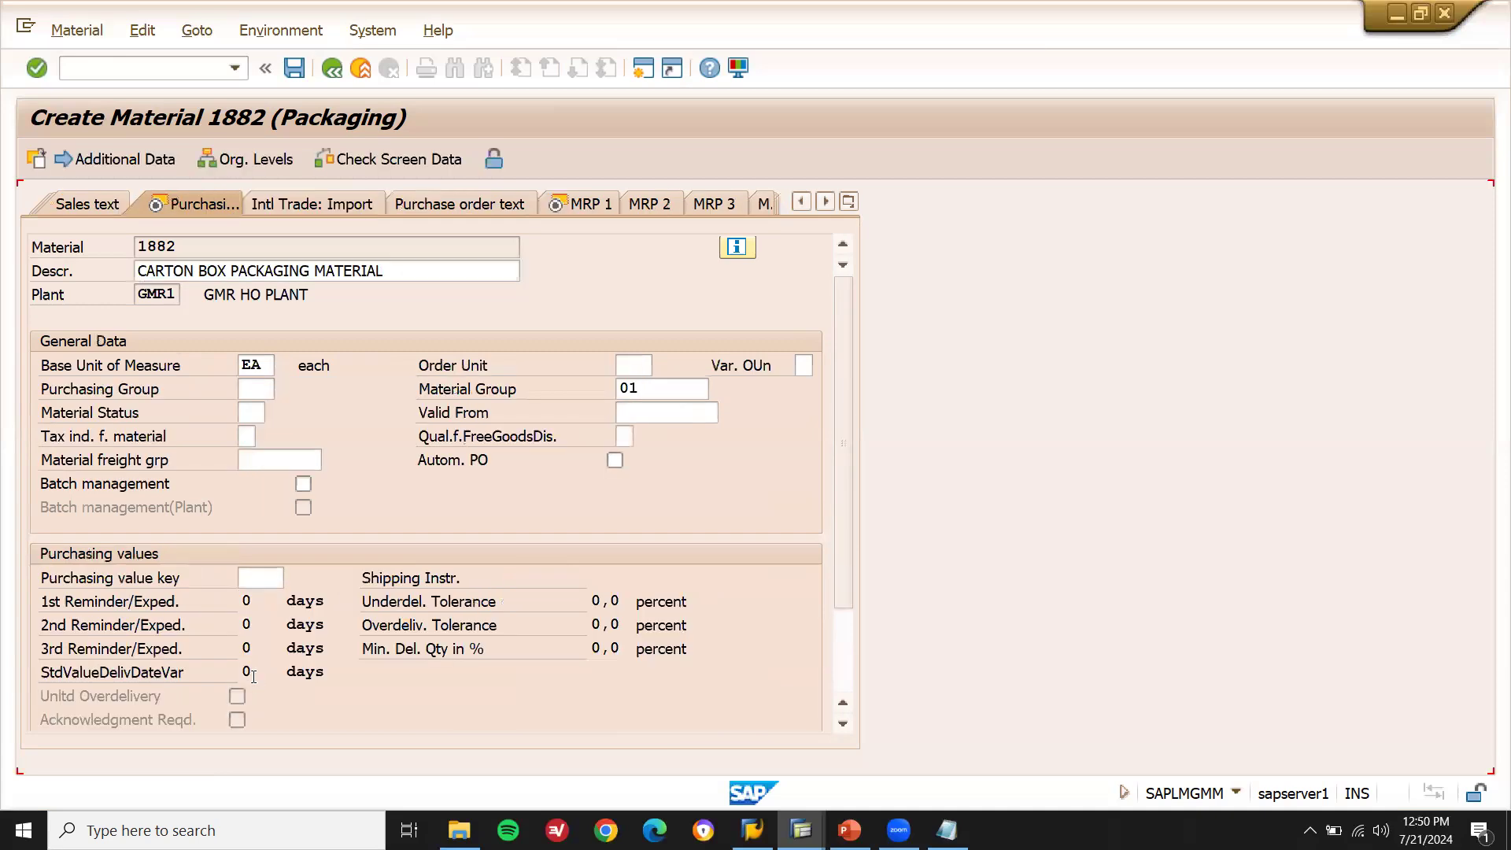
# - Set the MRP type to ND, accept the plant storage and accounting defaults, and save the packaging material
pyautogui.press('Return')
pyautogui.press('Return')
pyautogui.write('ND')
pyautogui.press('Return')
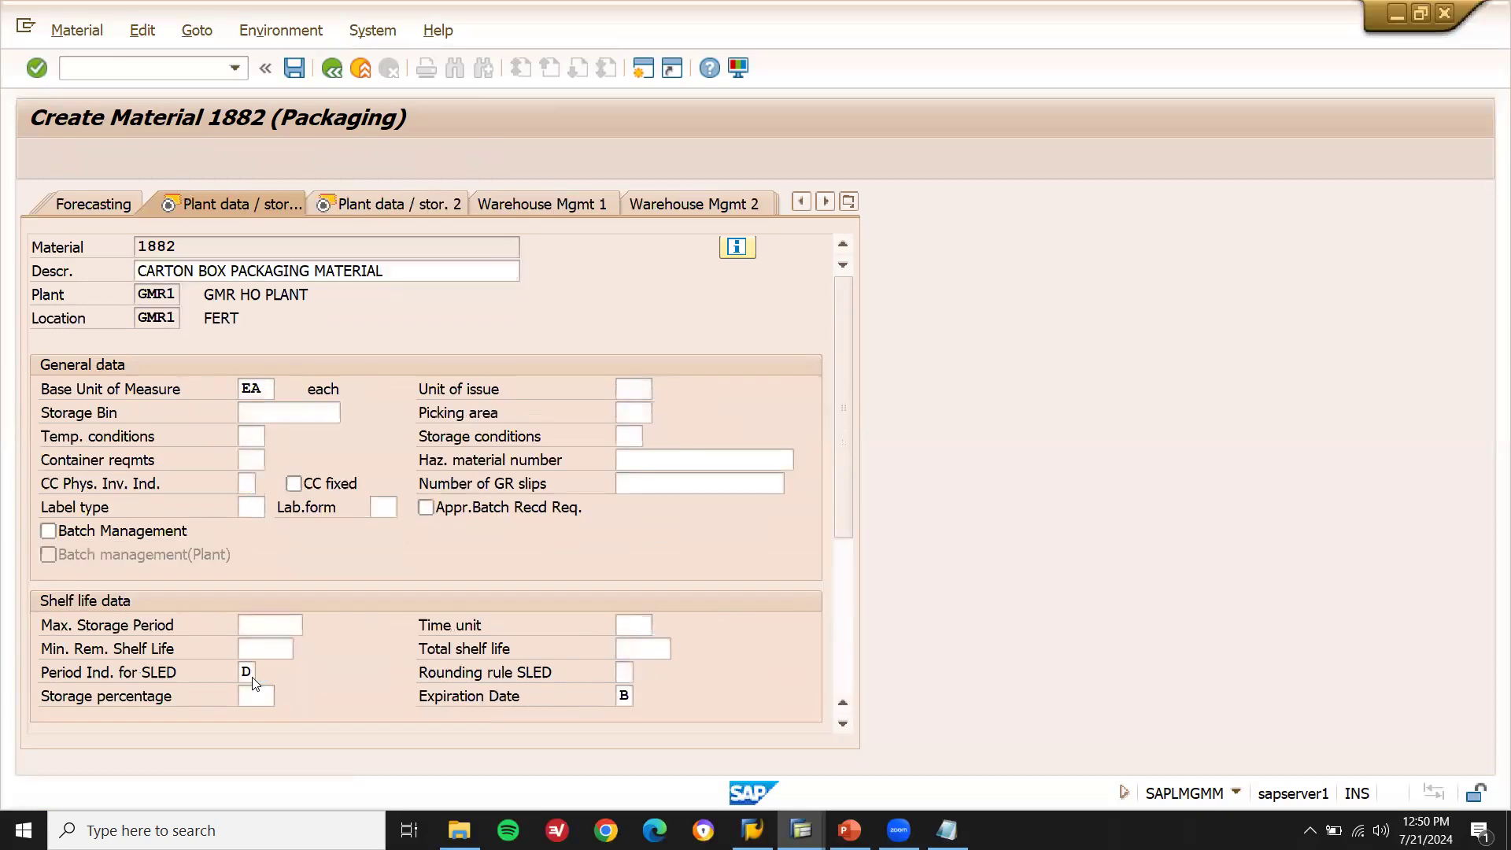
pyautogui.press('Return')
pyautogui.press('Return')
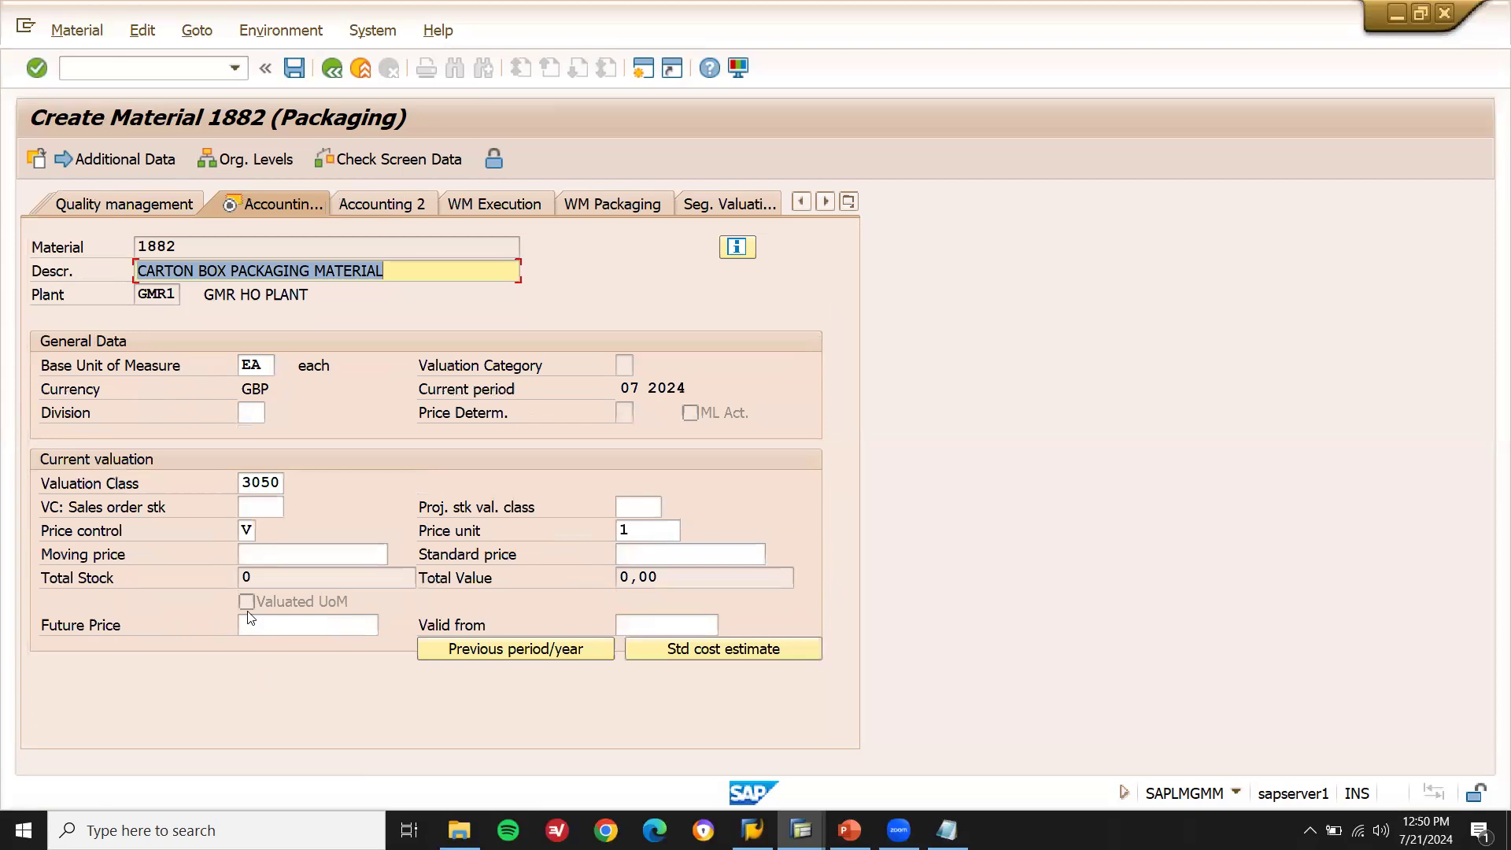
pyautogui.press('Return')
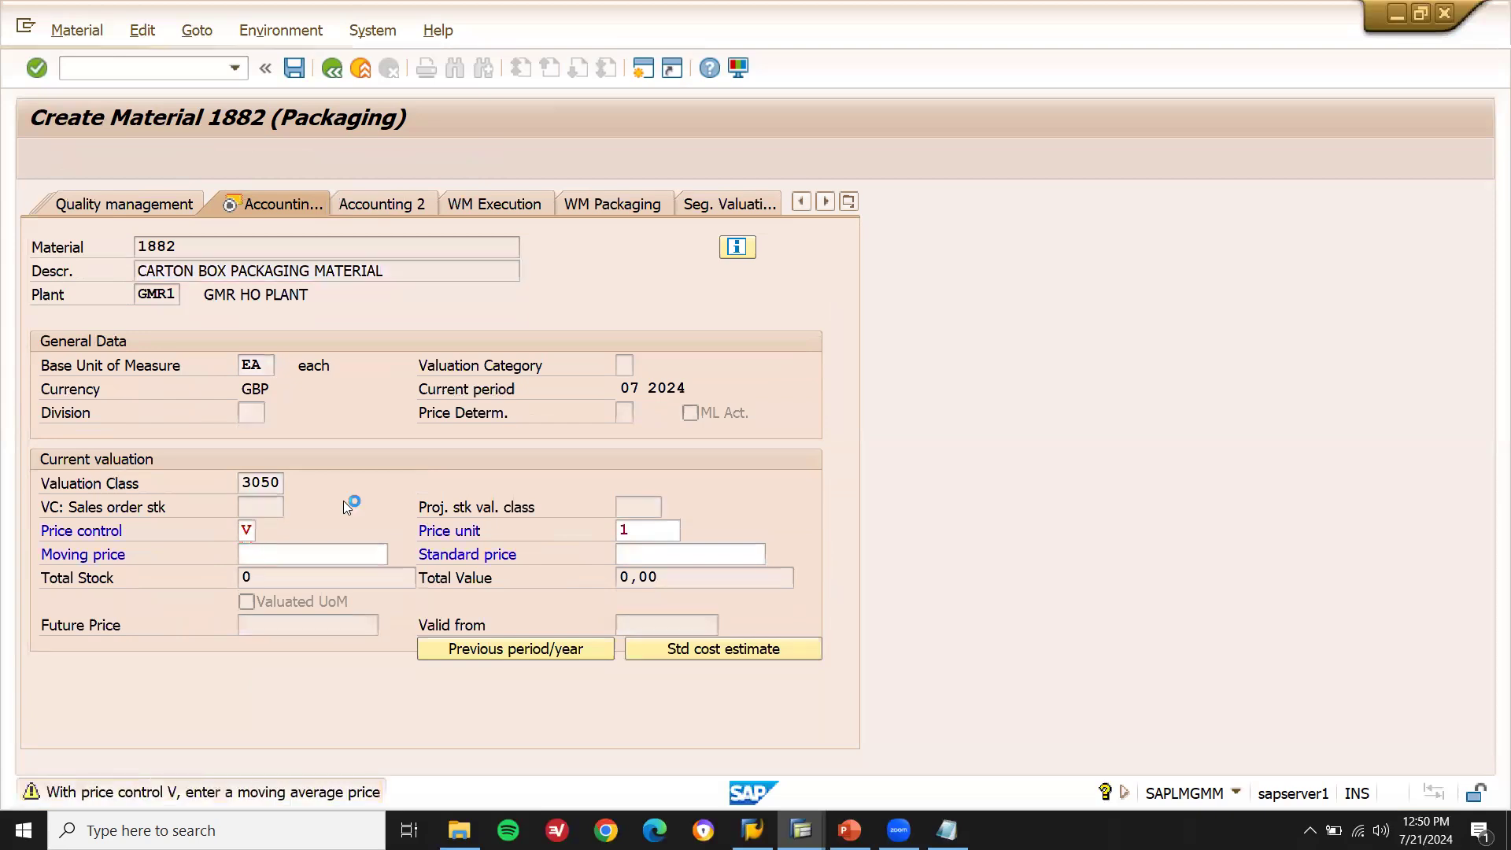
pyautogui.press('Return')
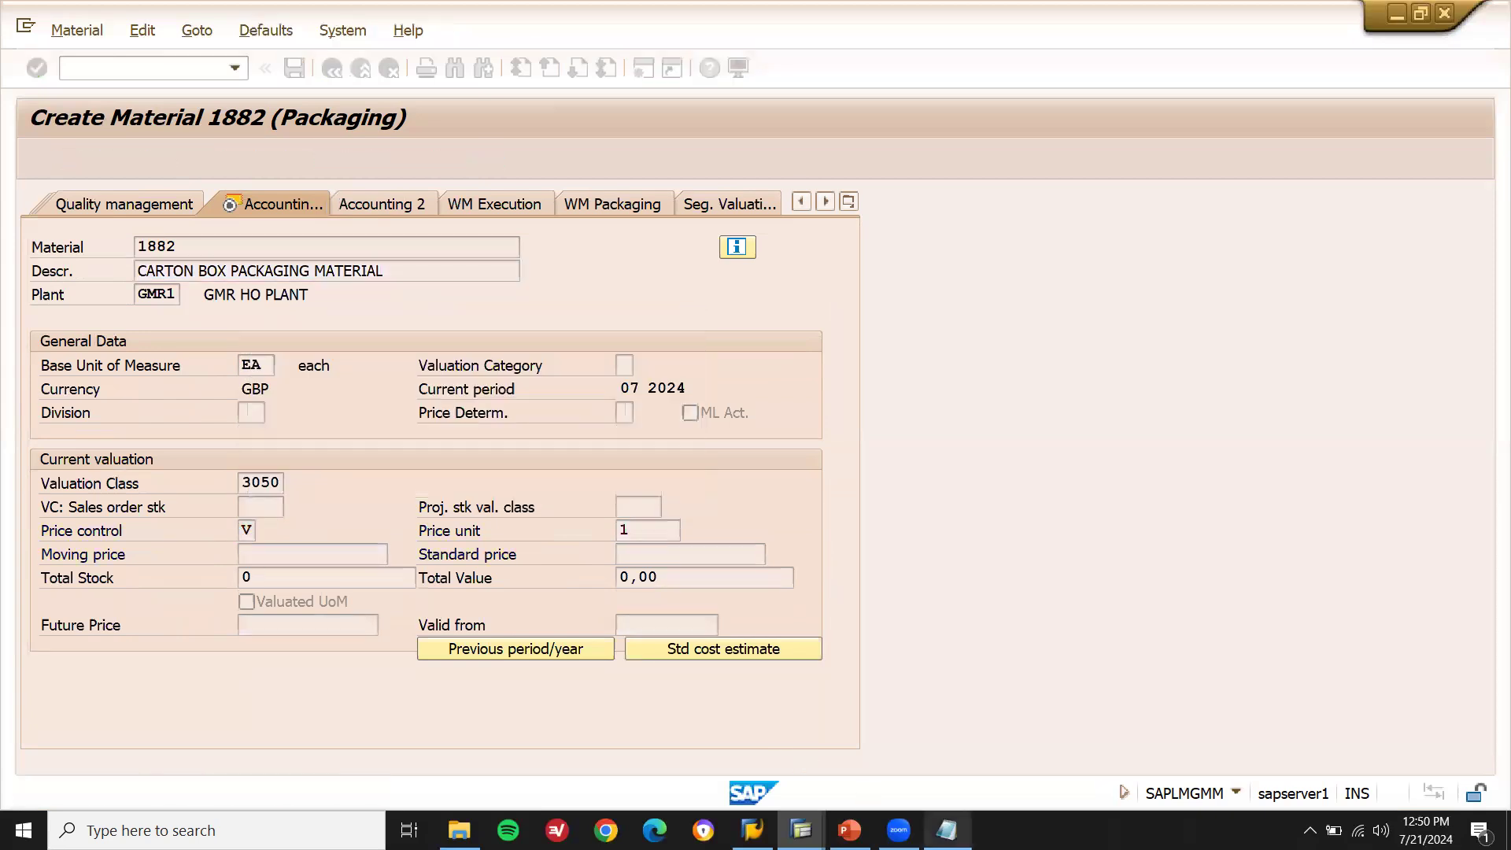
# - Switch to Notepad and add the line PACKING MAT 1882 below the raw material entry
pyautogui.click(947, 830)
pyautogui.click(886, 451)
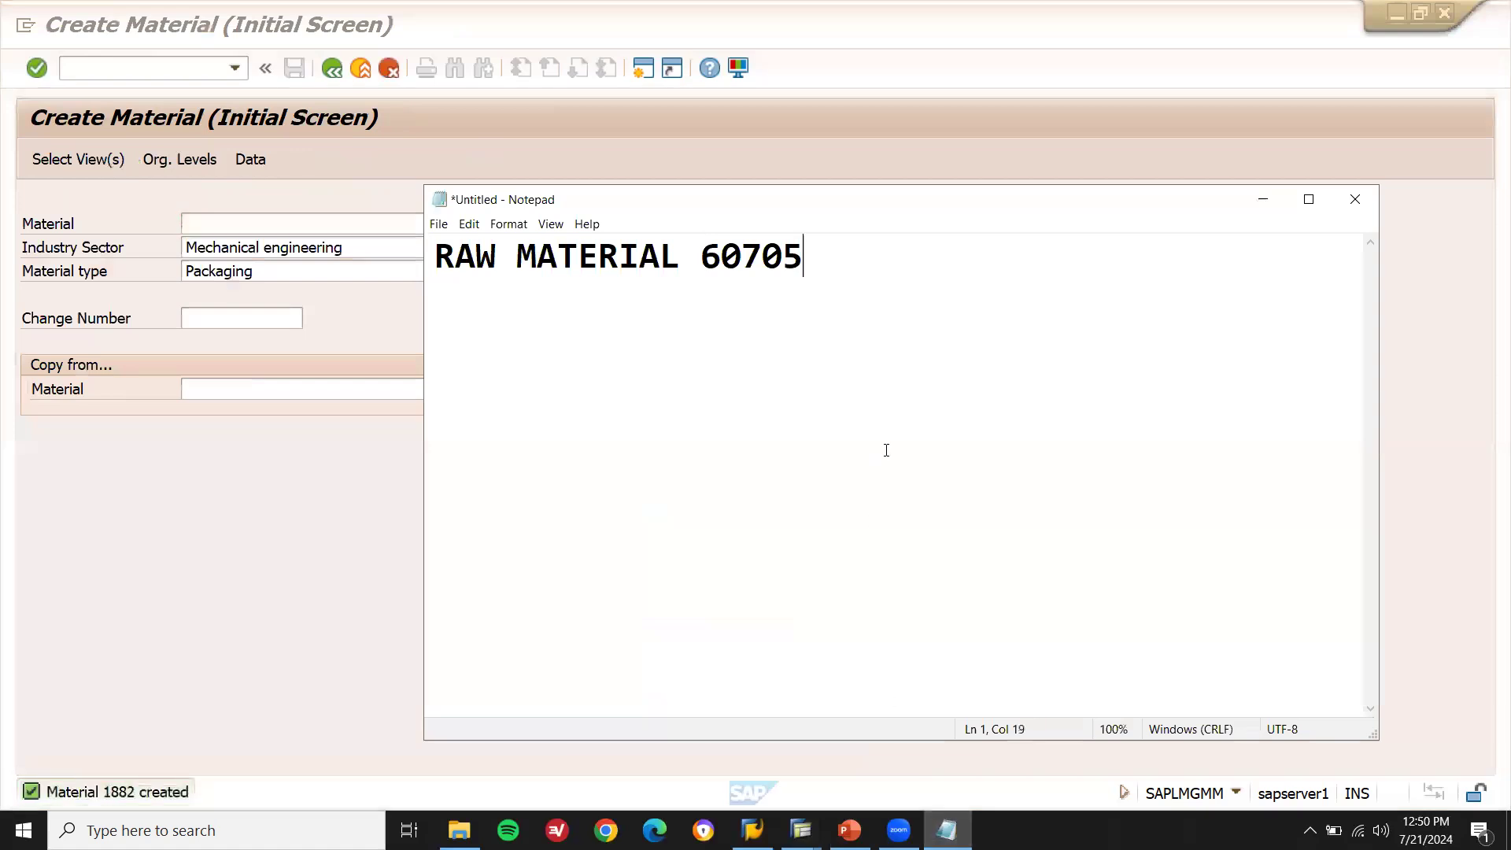
pyautogui.write('PACK')
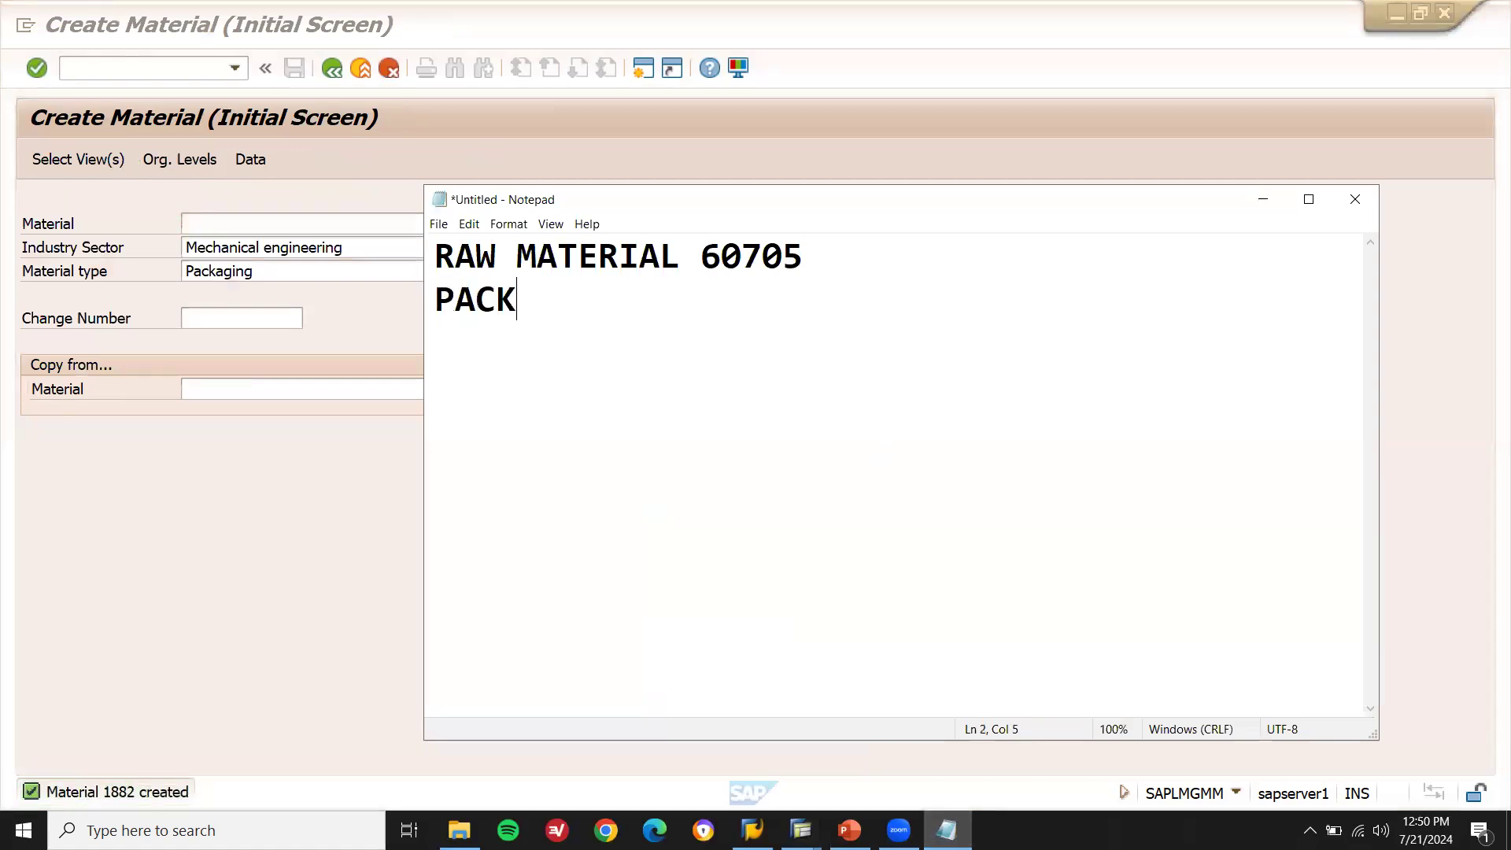
pyautogui.write('ING MAT 1')
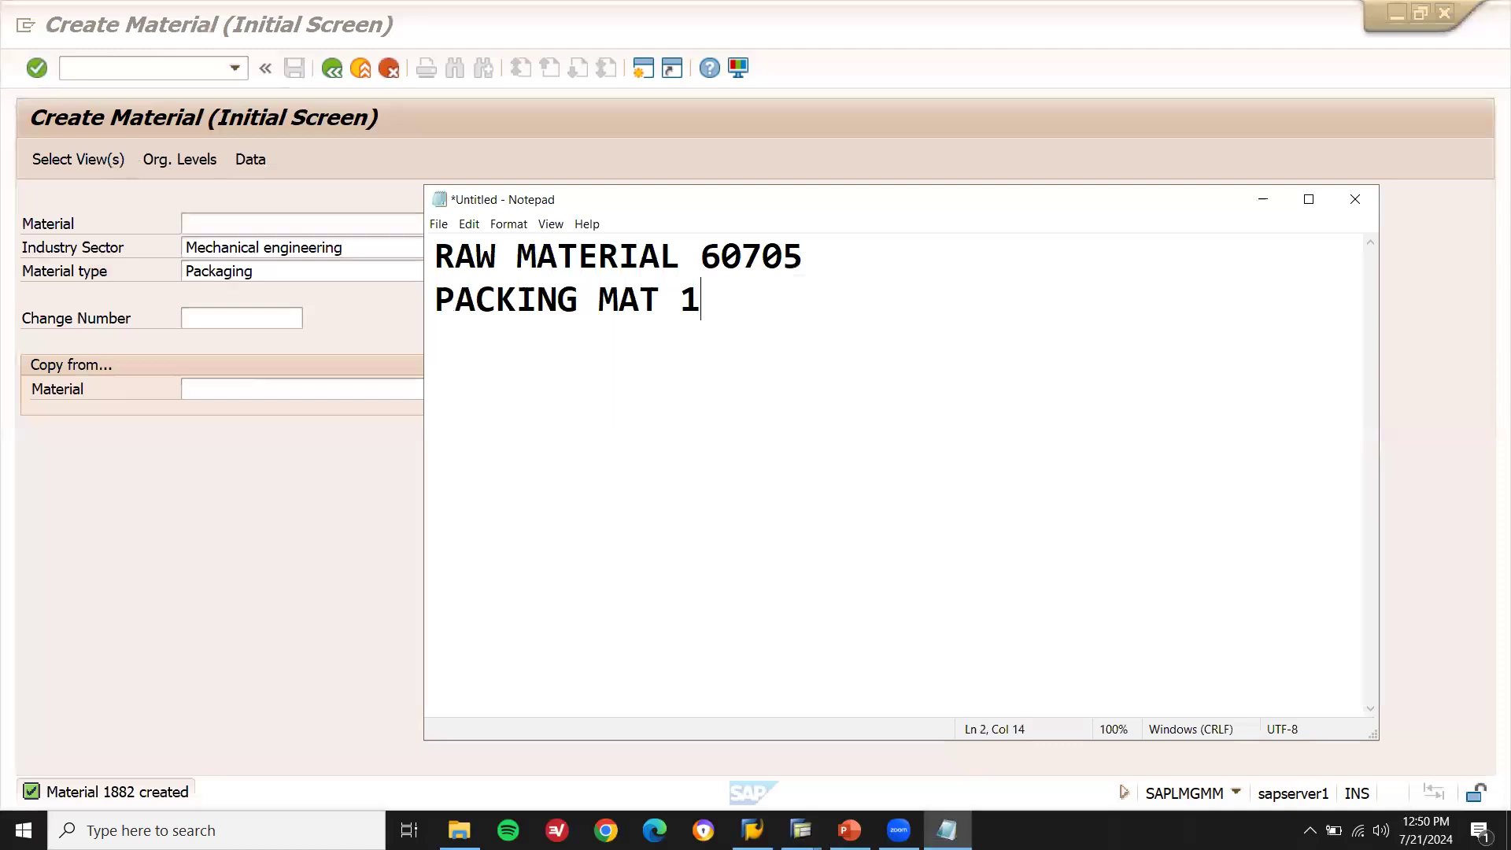
pyautogui.write('882')
# - Return to SAP, leave material creation, and open the Create Purchase Order transaction
pyautogui.hotkey('alt', 'Tab')
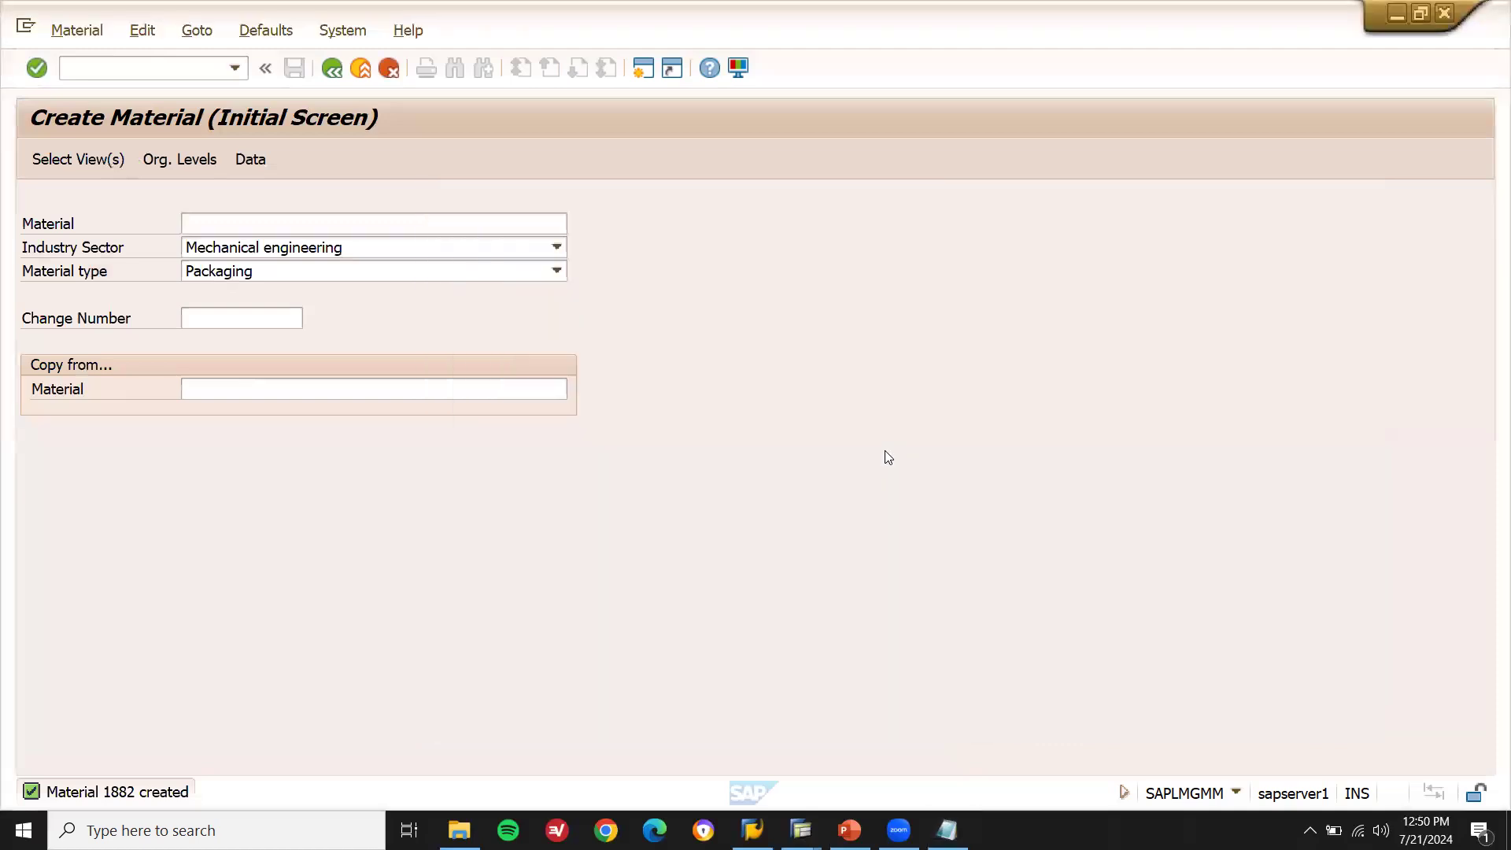
pyautogui.click(197, 79)
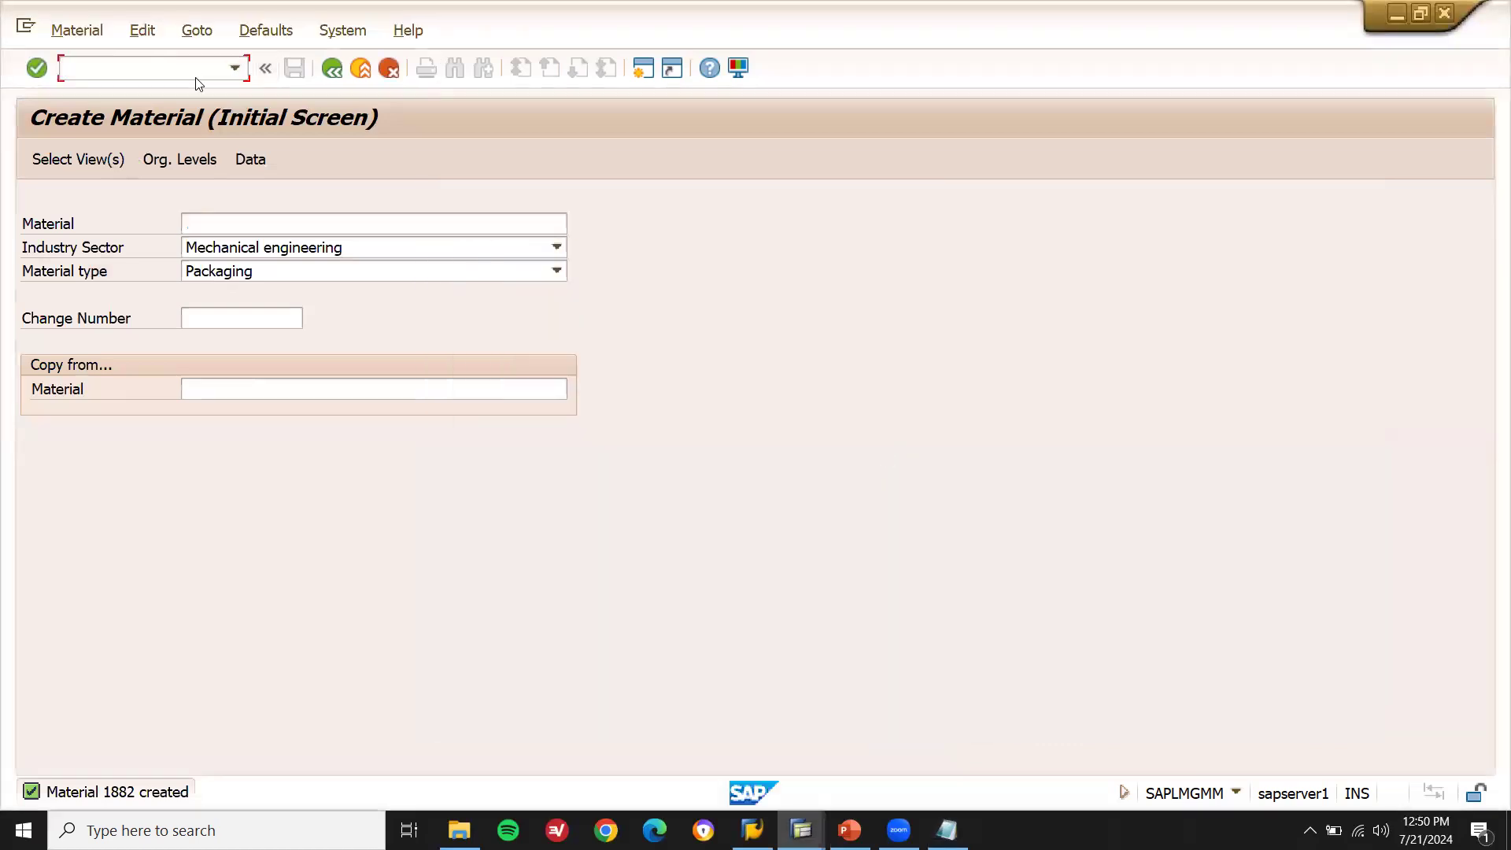
pyautogui.press('Return')
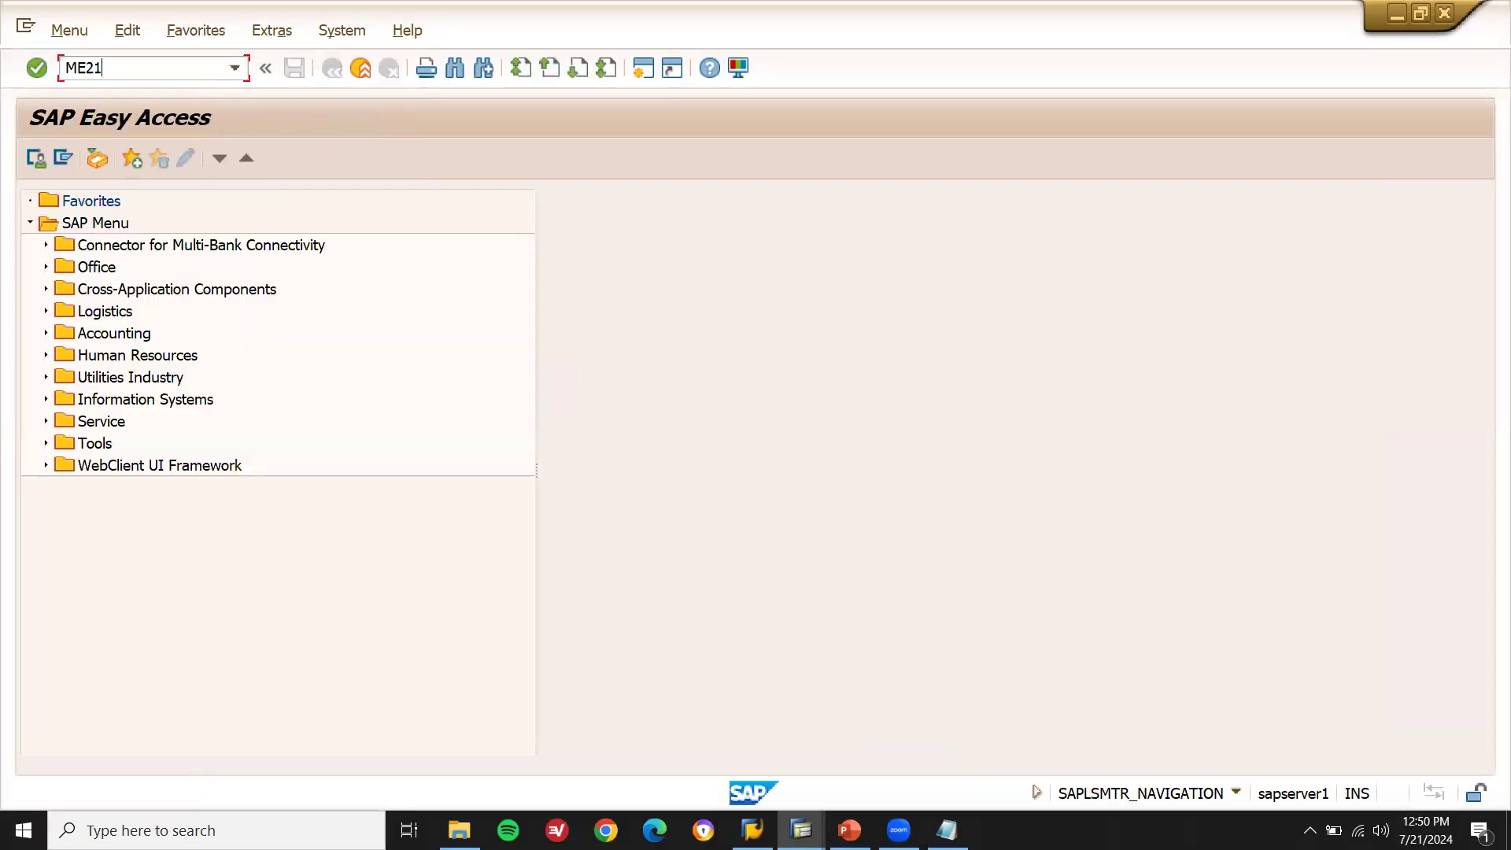
pyautogui.press('Return')
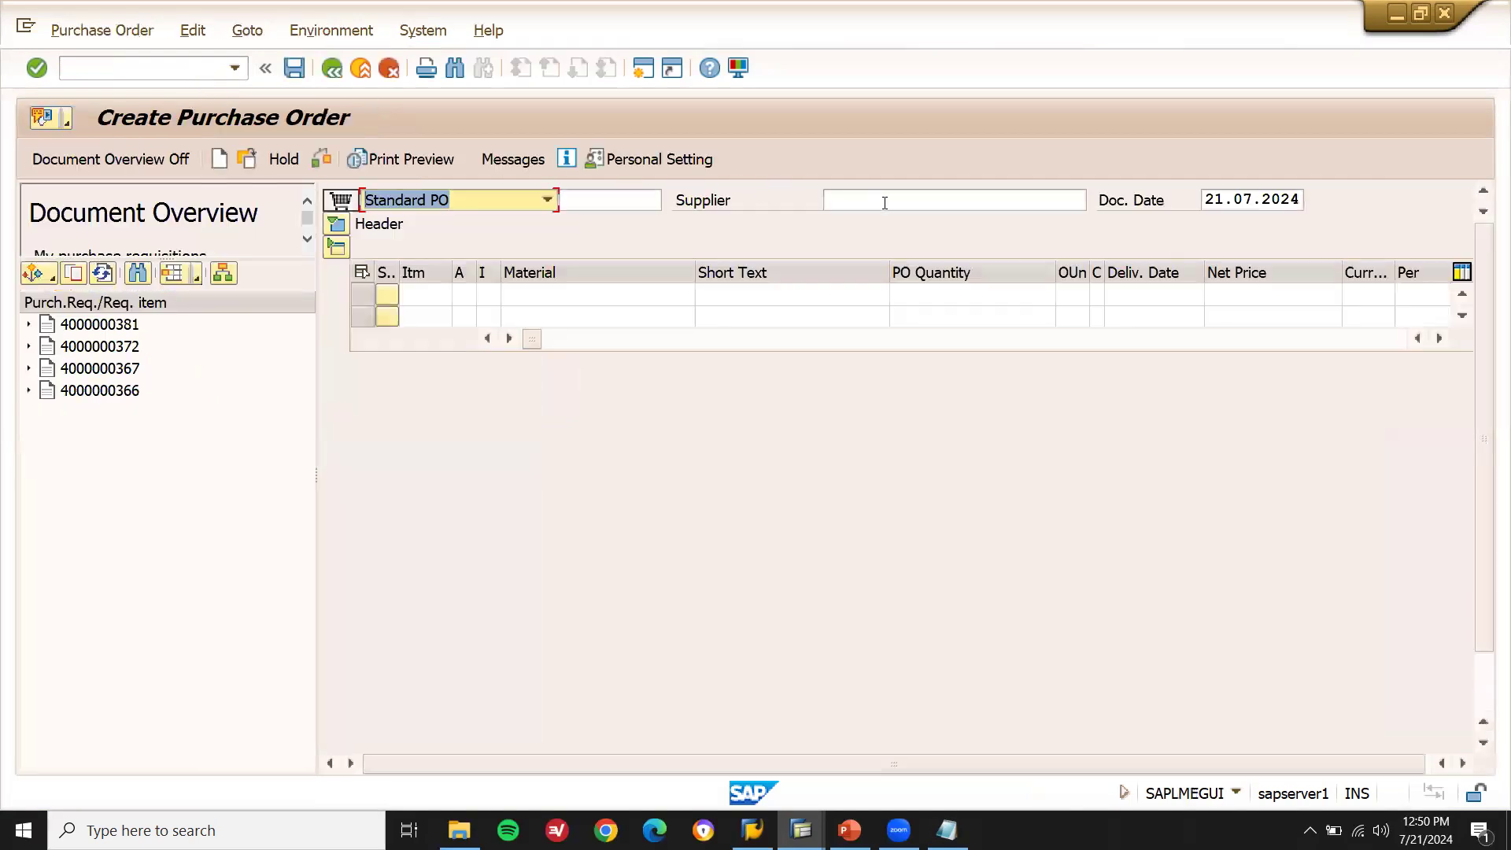
# - Choose BIRLA BIRLA as the supplier of the standard purchase order
pyautogui.click(885, 202)
pyautogui.press('Down')
pyautogui.press('Return')
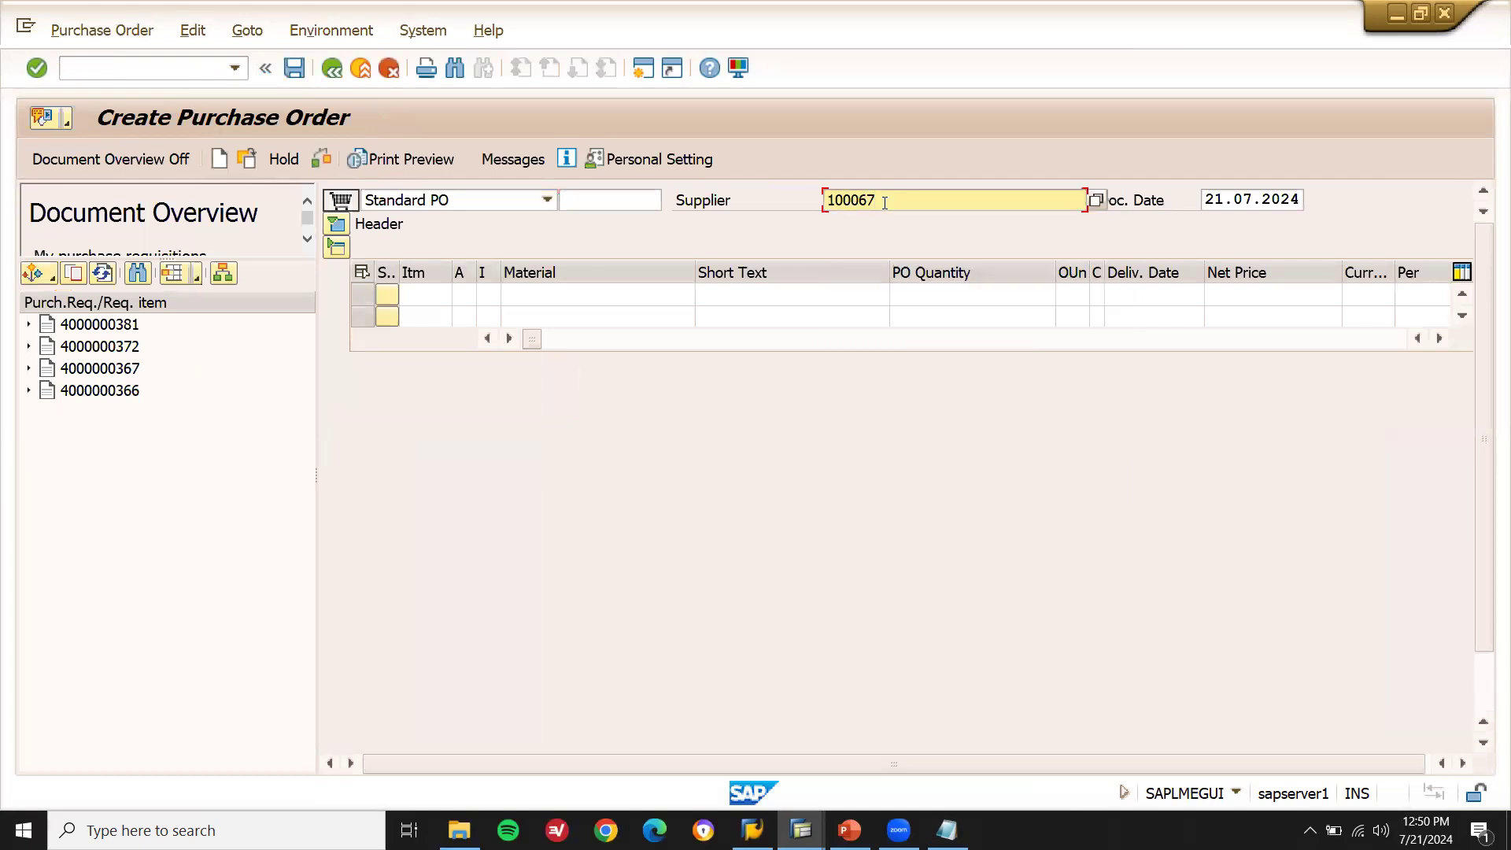
pyautogui.press('Return')
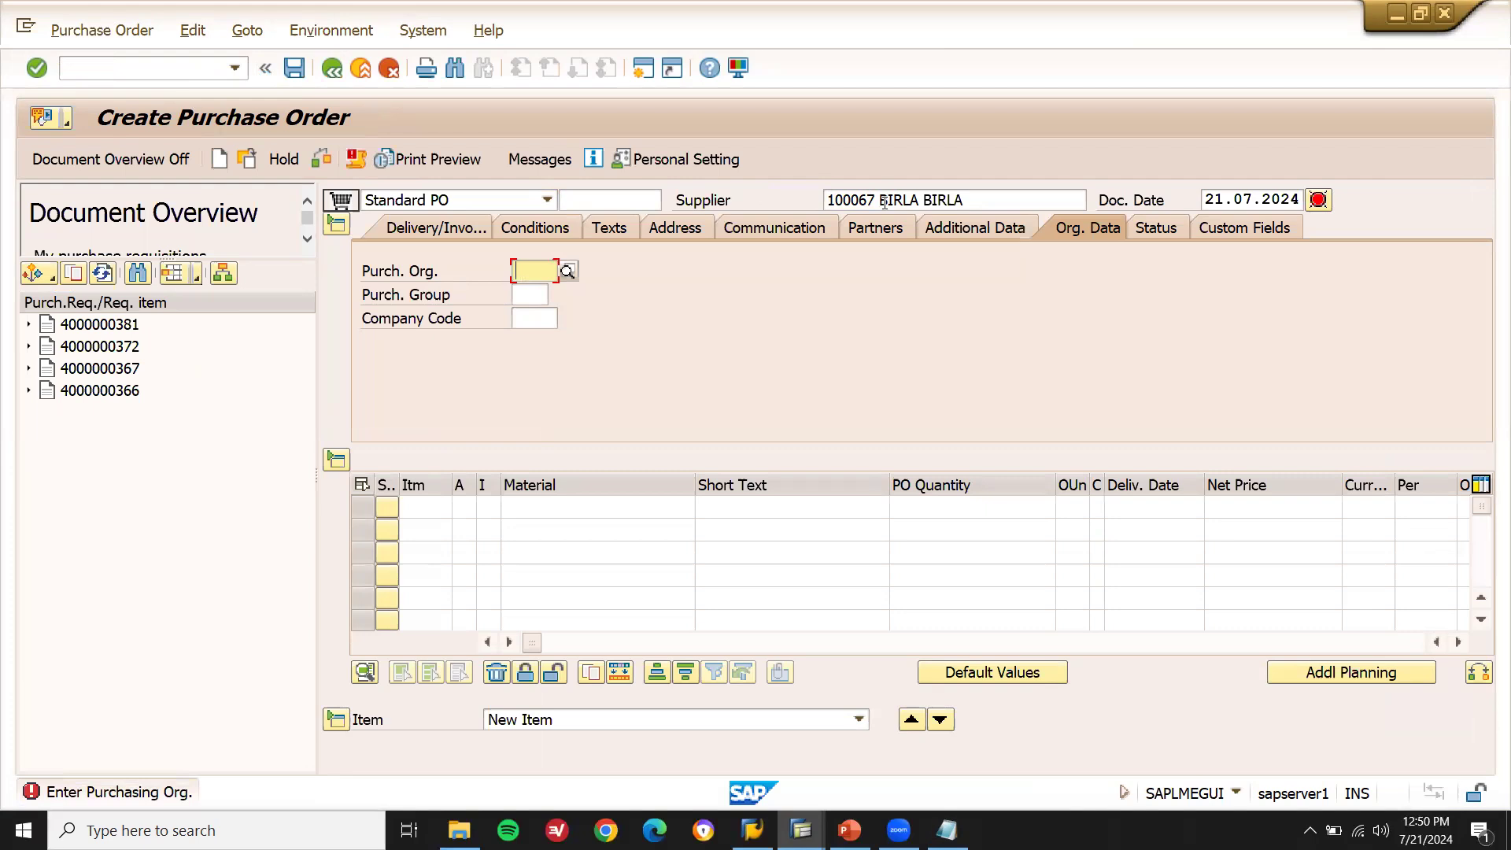
# - Set the purchasing organization to GMR1, the purchasing group to K01 and the company code to GB10
pyautogui.press('Down')
pyautogui.press('Down')
pyautogui.press('Return')
pyautogui.press('Return')
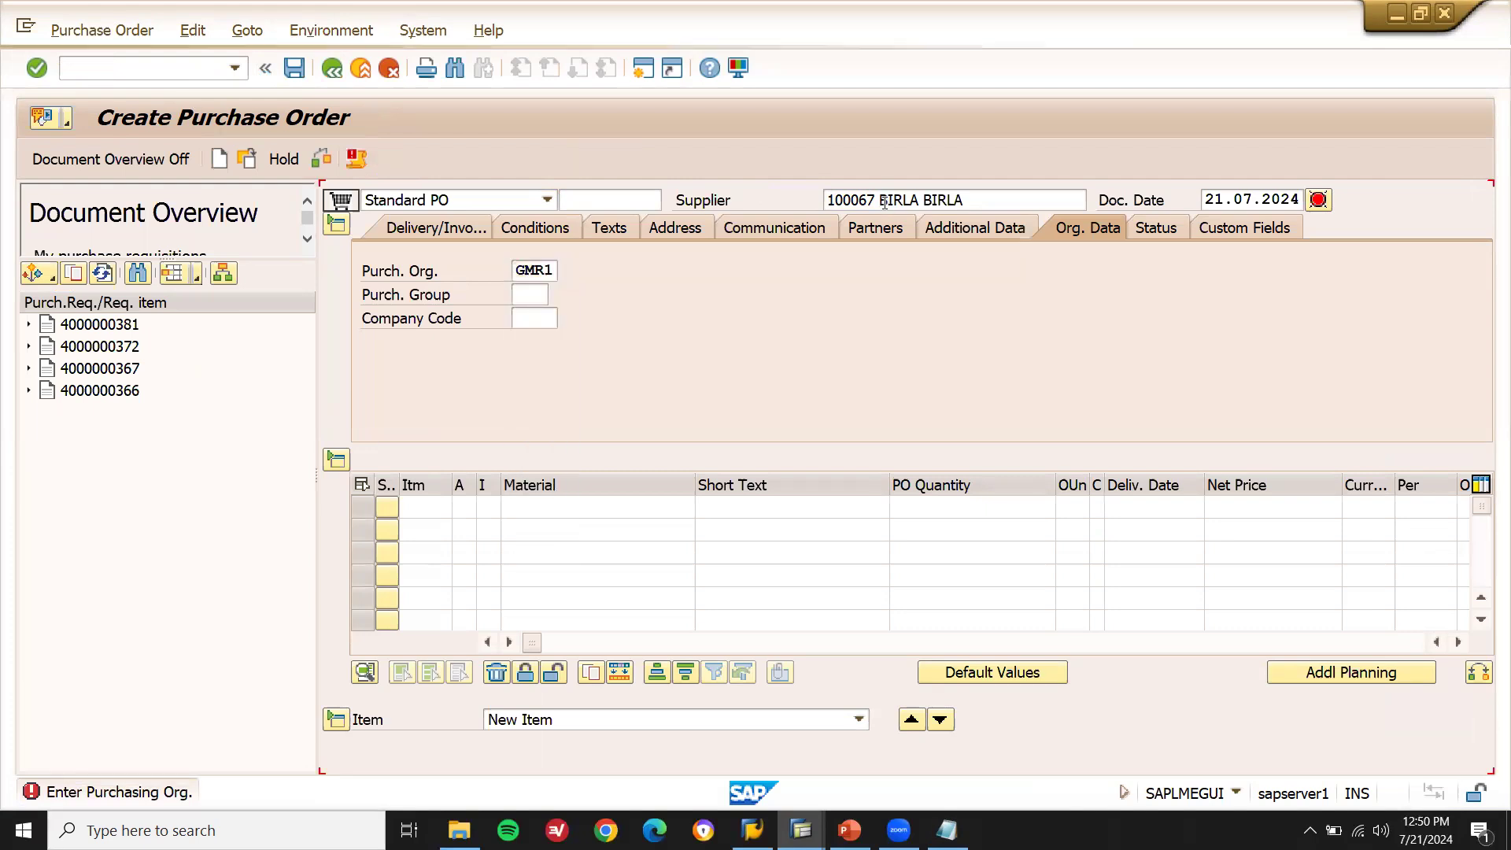
pyautogui.press('Down')
pyautogui.press('Return')
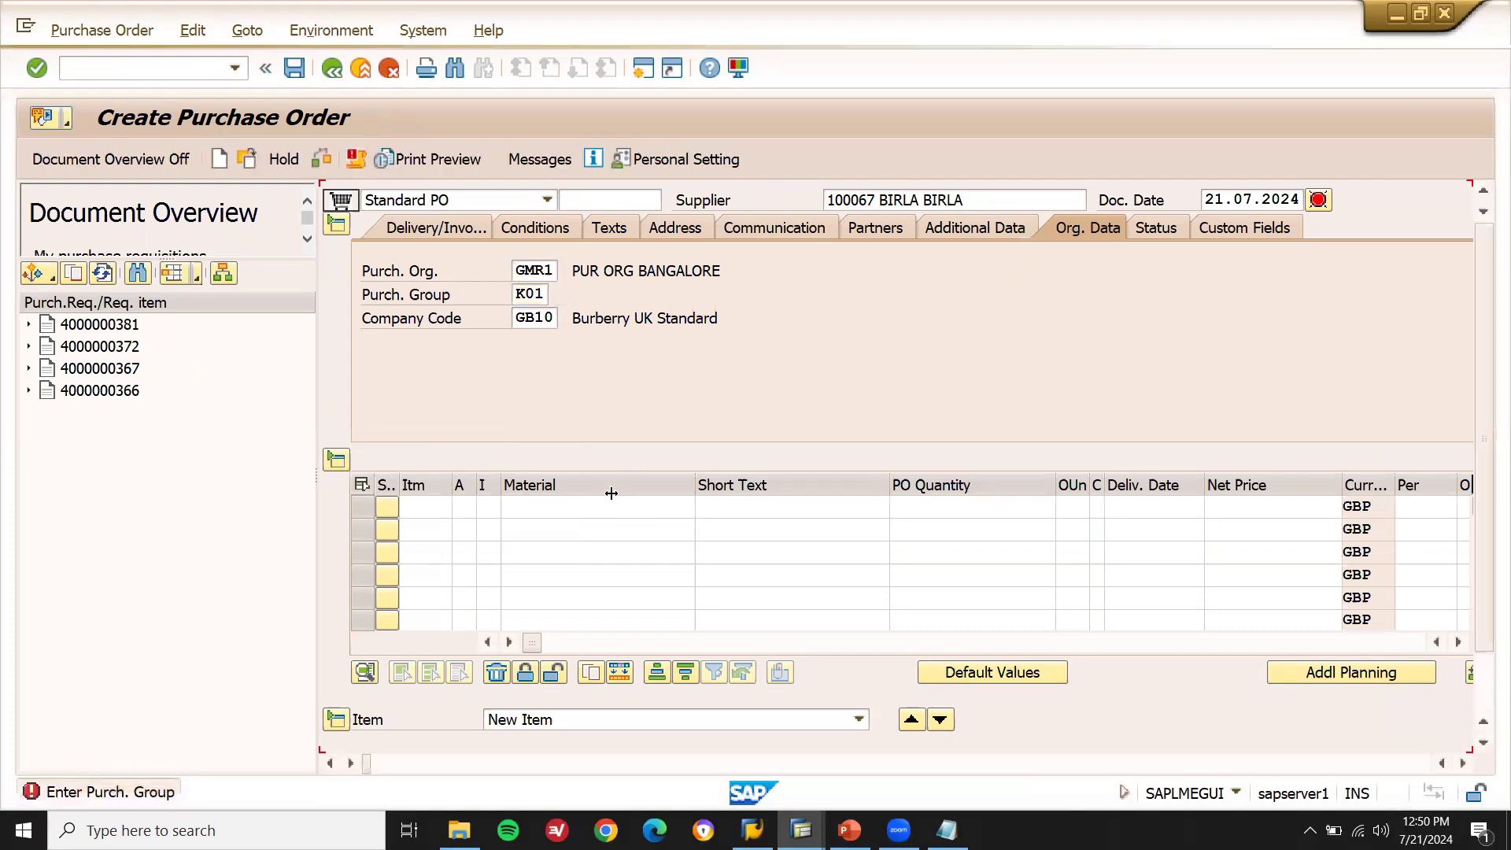
pyautogui.press('Return')
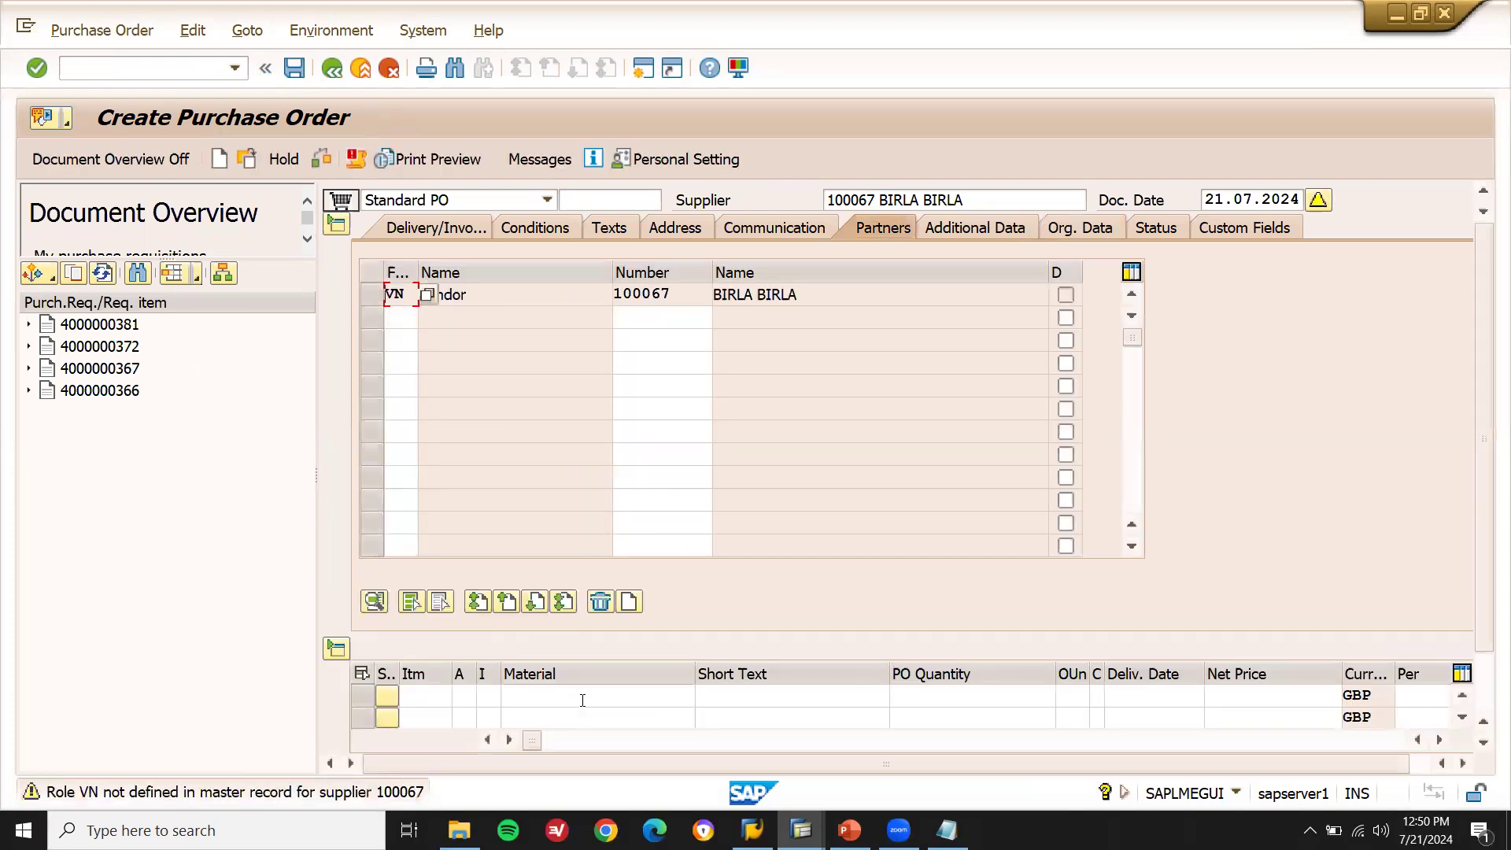
# - Copy raw material number 60705 from the Notepad notes into the material field of the first purchase order item
pyautogui.click(582, 699)
pyautogui.hotkey('alt', 'Tab')
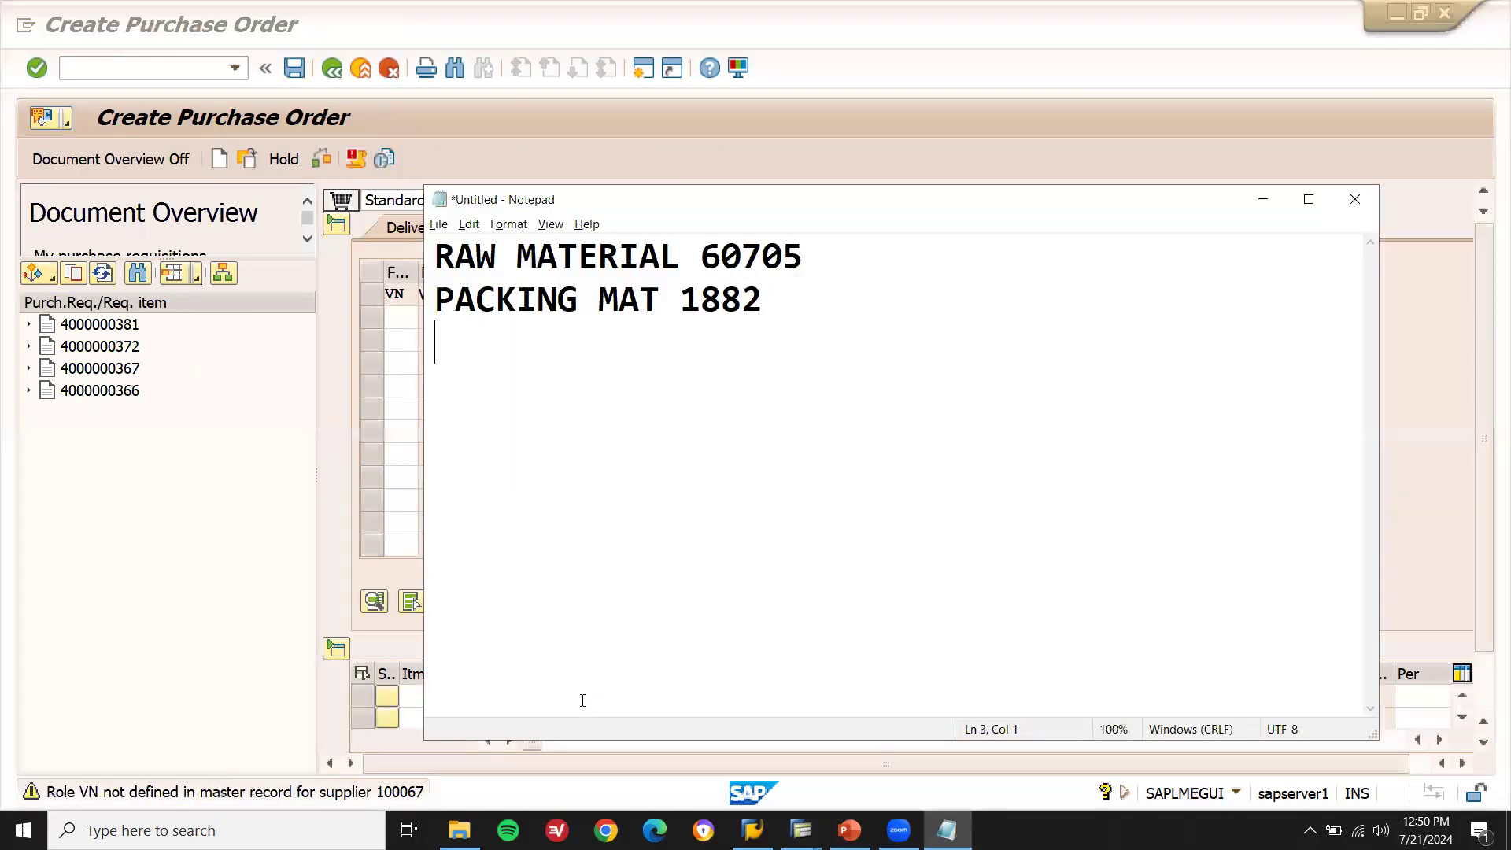
pyautogui.doubleClick(774, 251)
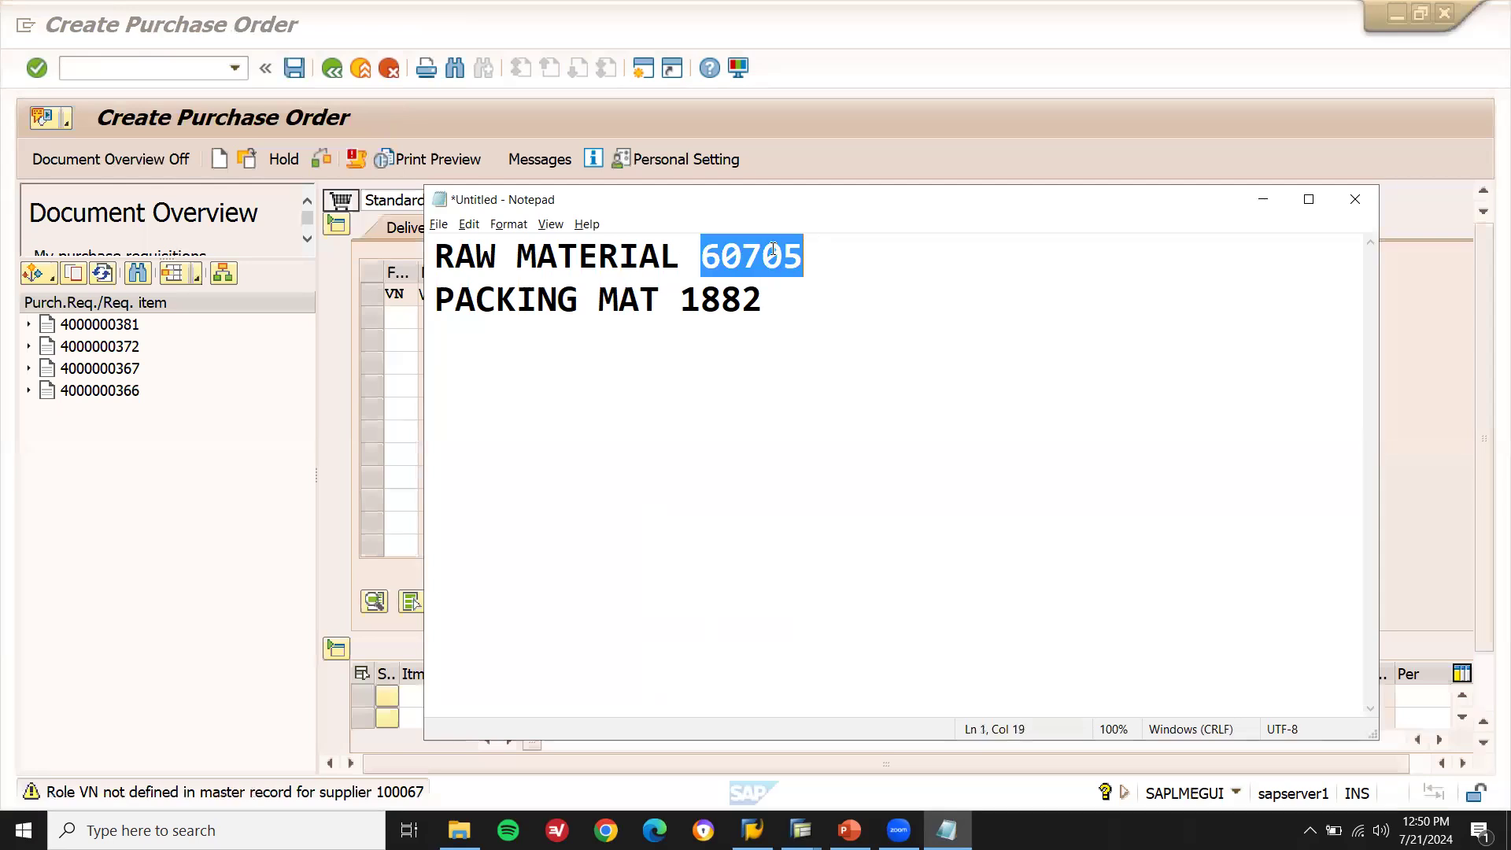
pyautogui.hotkey('ctrl', 'c')
pyautogui.hotkey('alt', 'Tab')
pyautogui.click(597, 701)
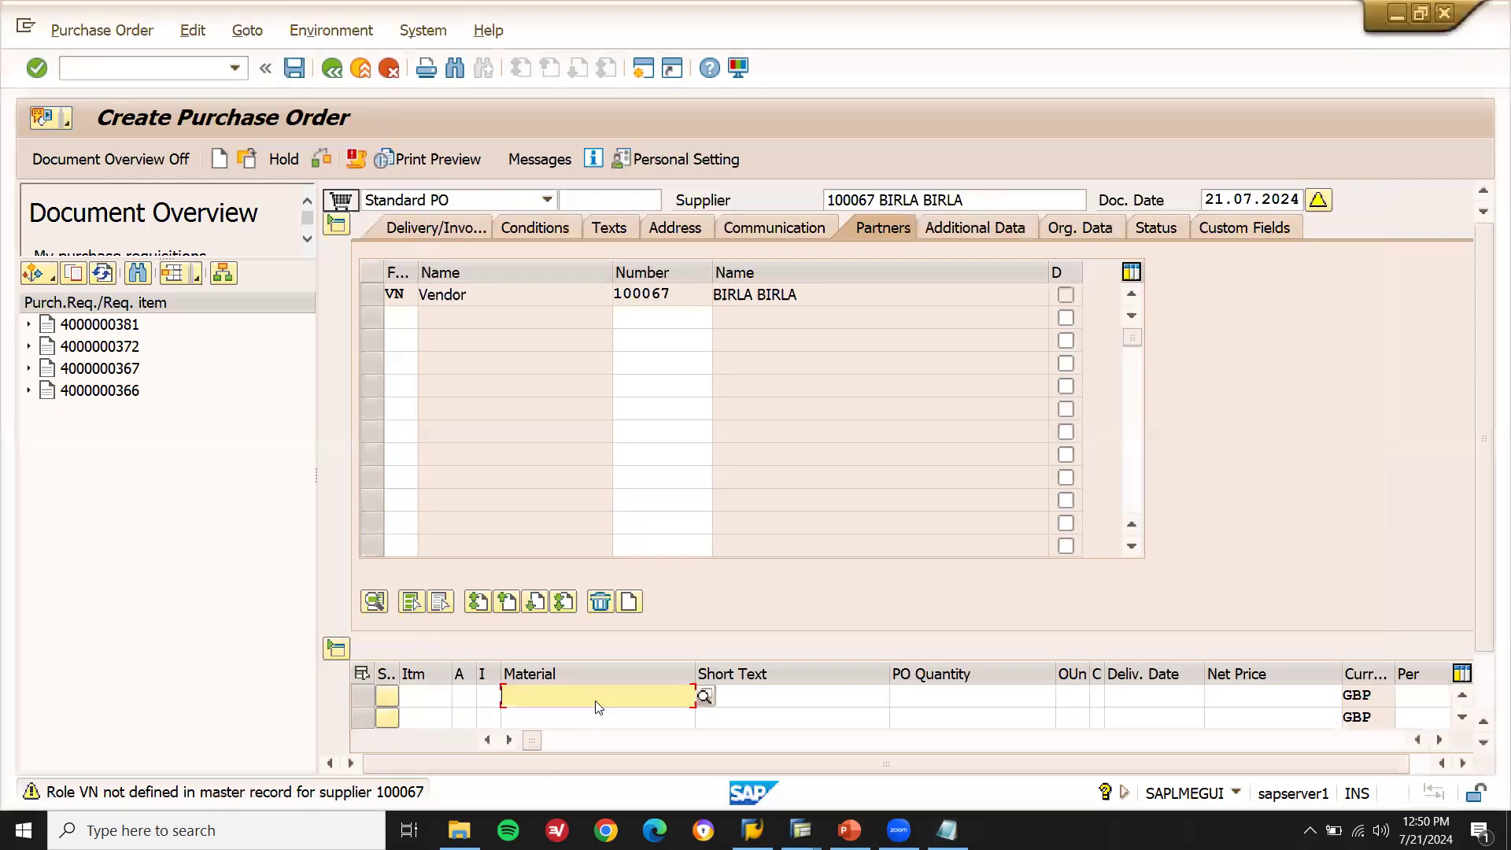
pyautogui.hotkey('ctrl', 'v')
pyautogui.press('Return')
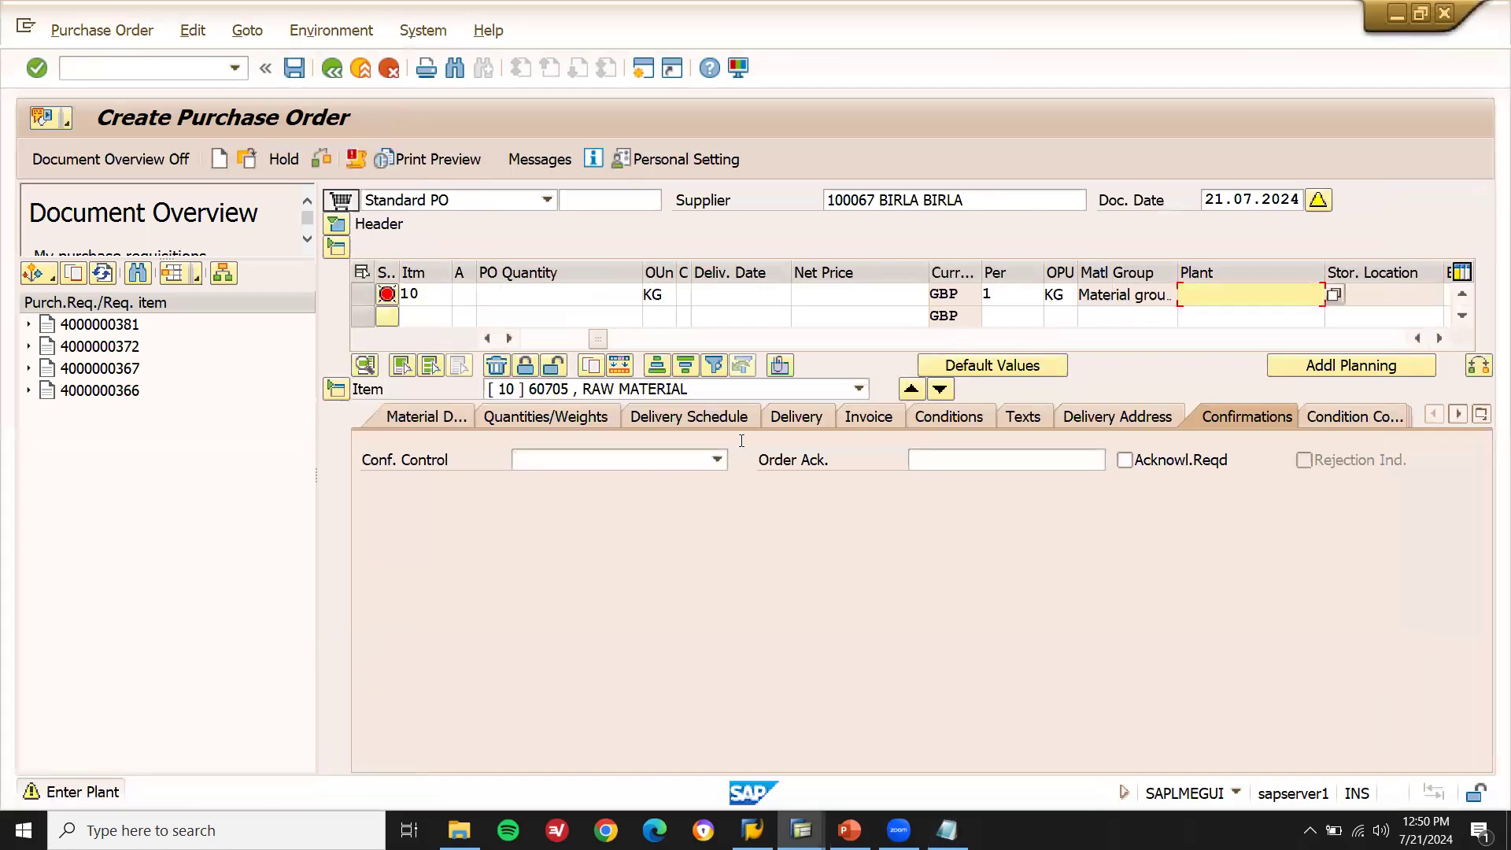
# - Set item 10's plant to GMR1 and its net price to 1100 GBP
pyautogui.press('Down')
pyautogui.press('Down')
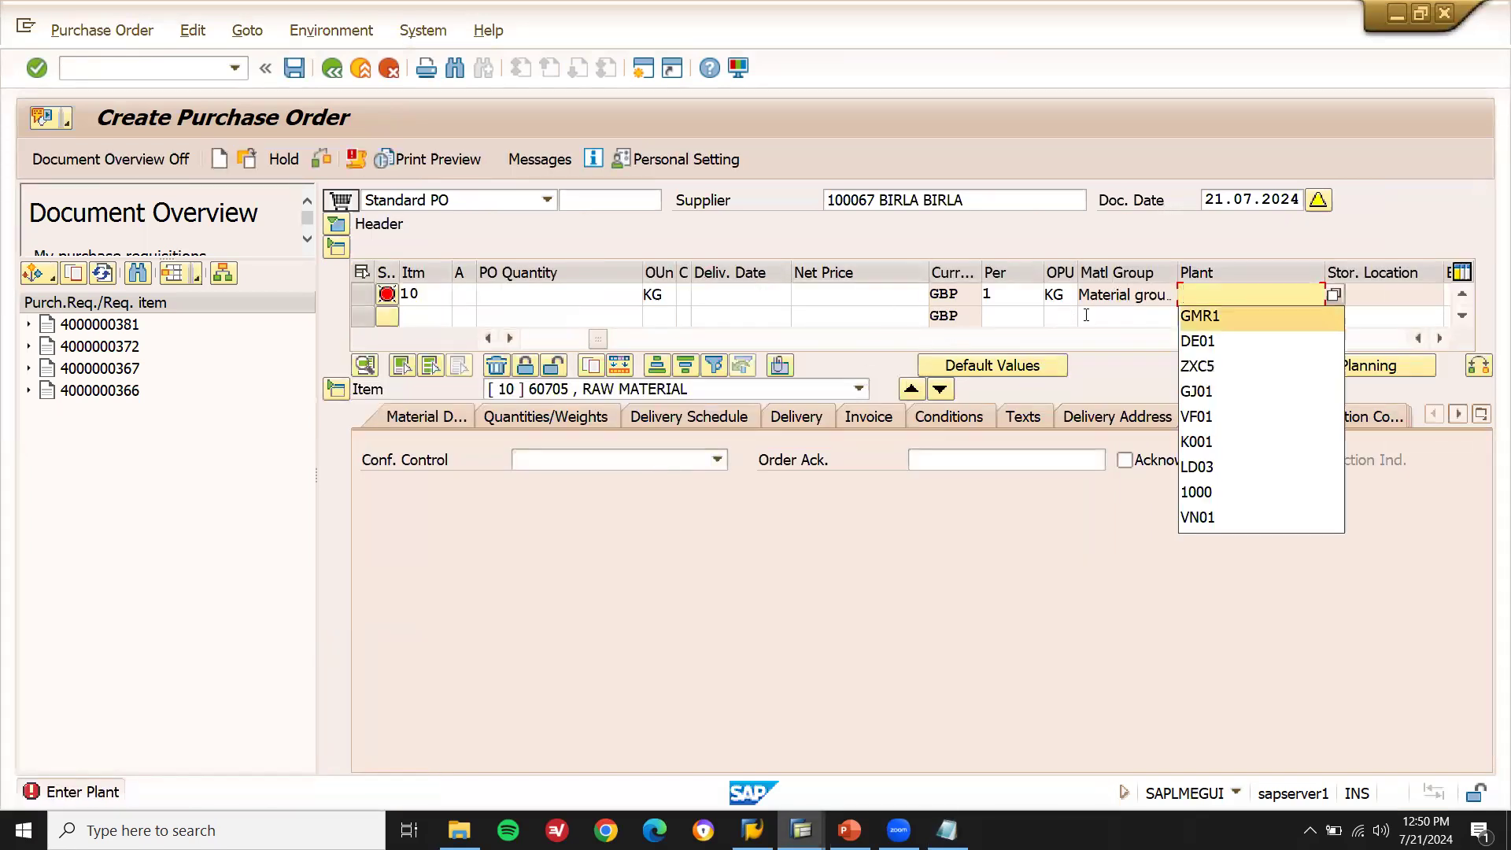
pyautogui.press('Return')
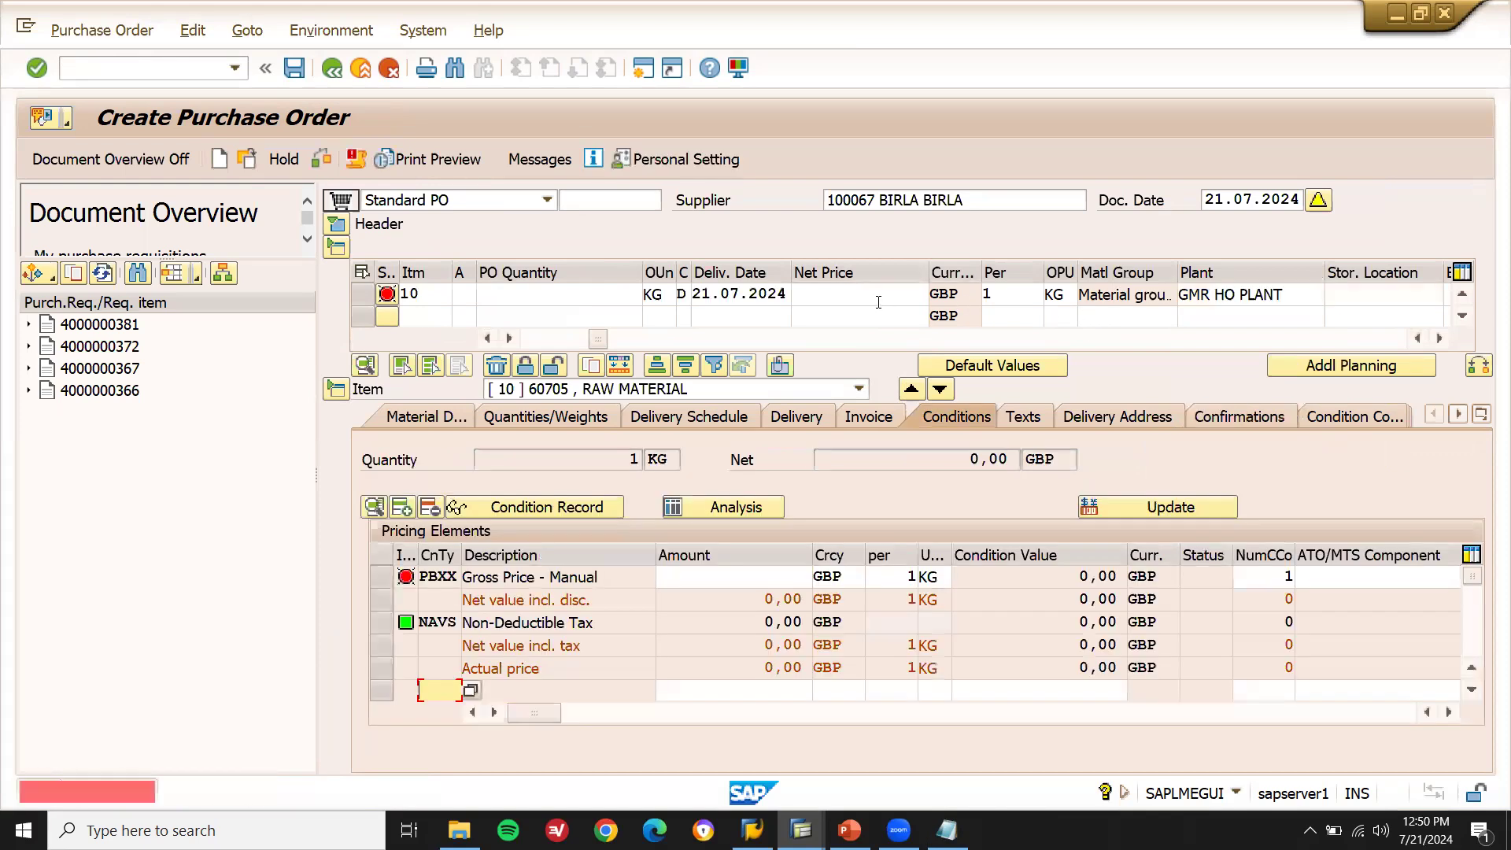
pyautogui.click(878, 297)
pyautogui.press('Down')
pyautogui.press('Return')
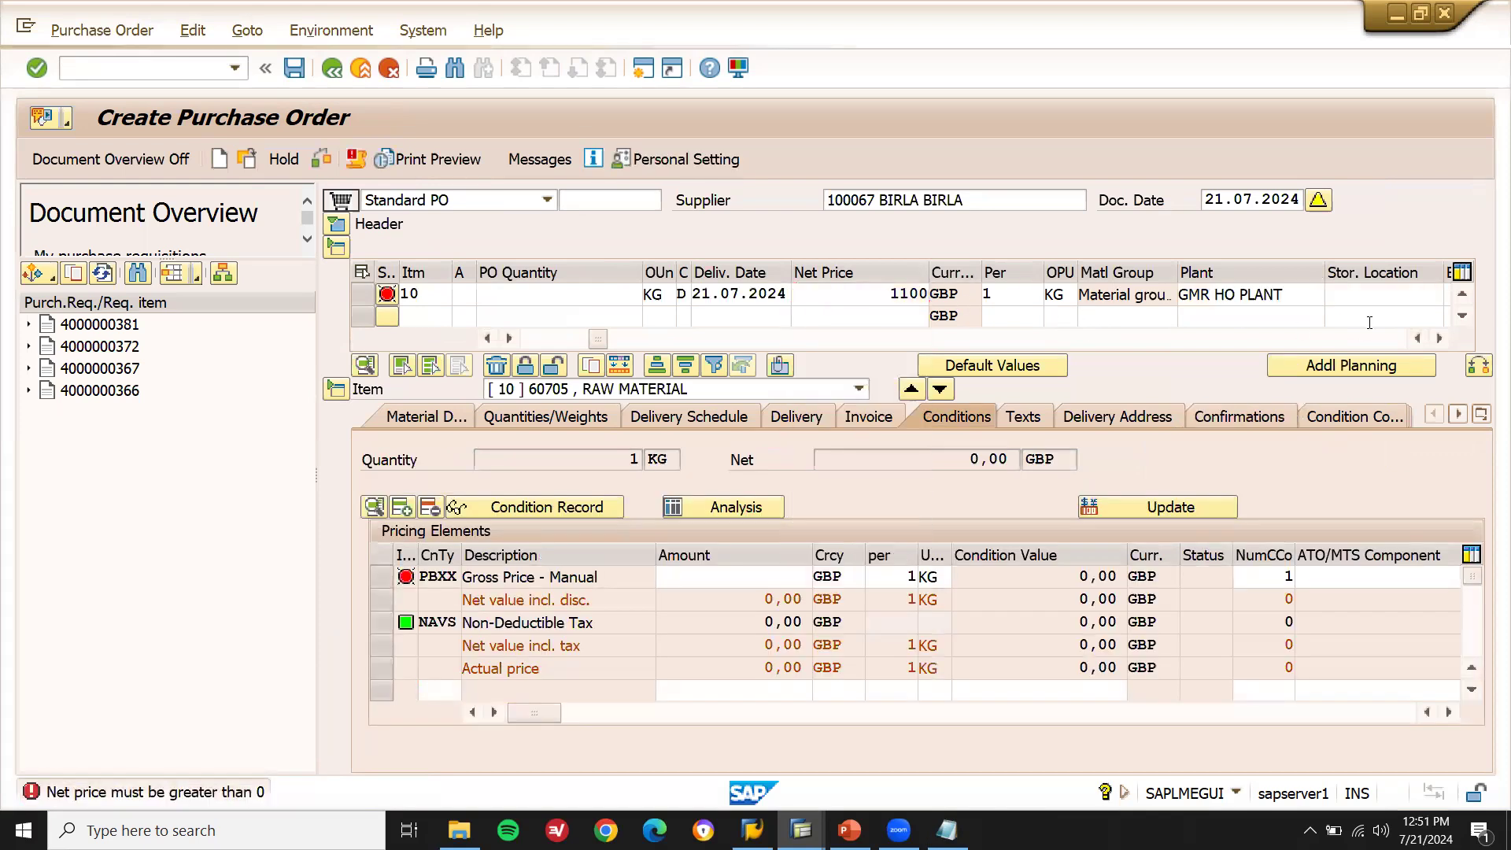
# - Set item 10's storage location to FERT and its PO quantity to 10 KG
pyautogui.click(1373, 293)
pyautogui.press('Down')
pyautogui.press('Return')
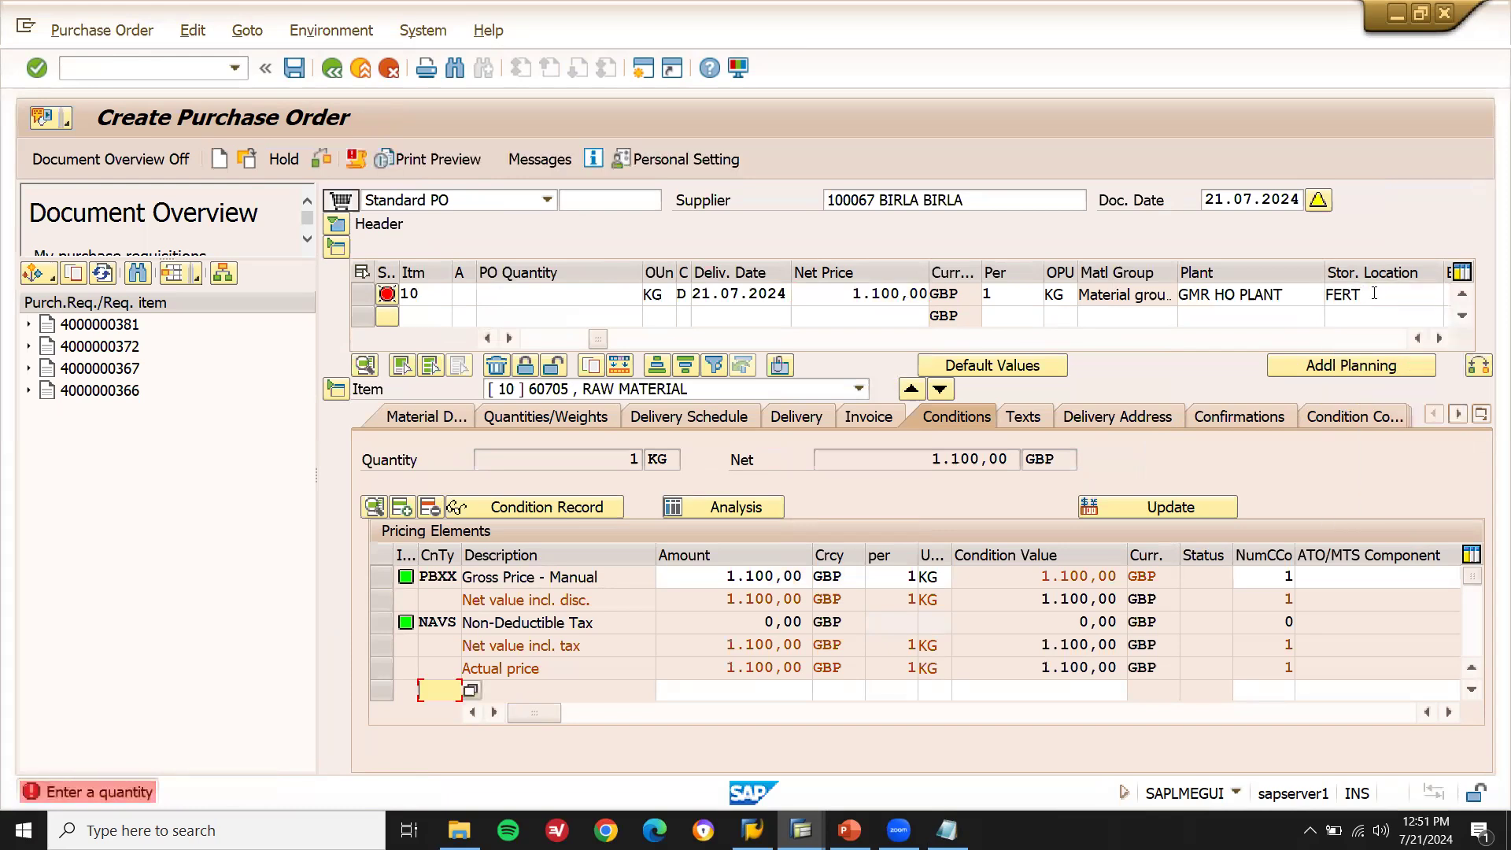
pyautogui.click(630, 302)
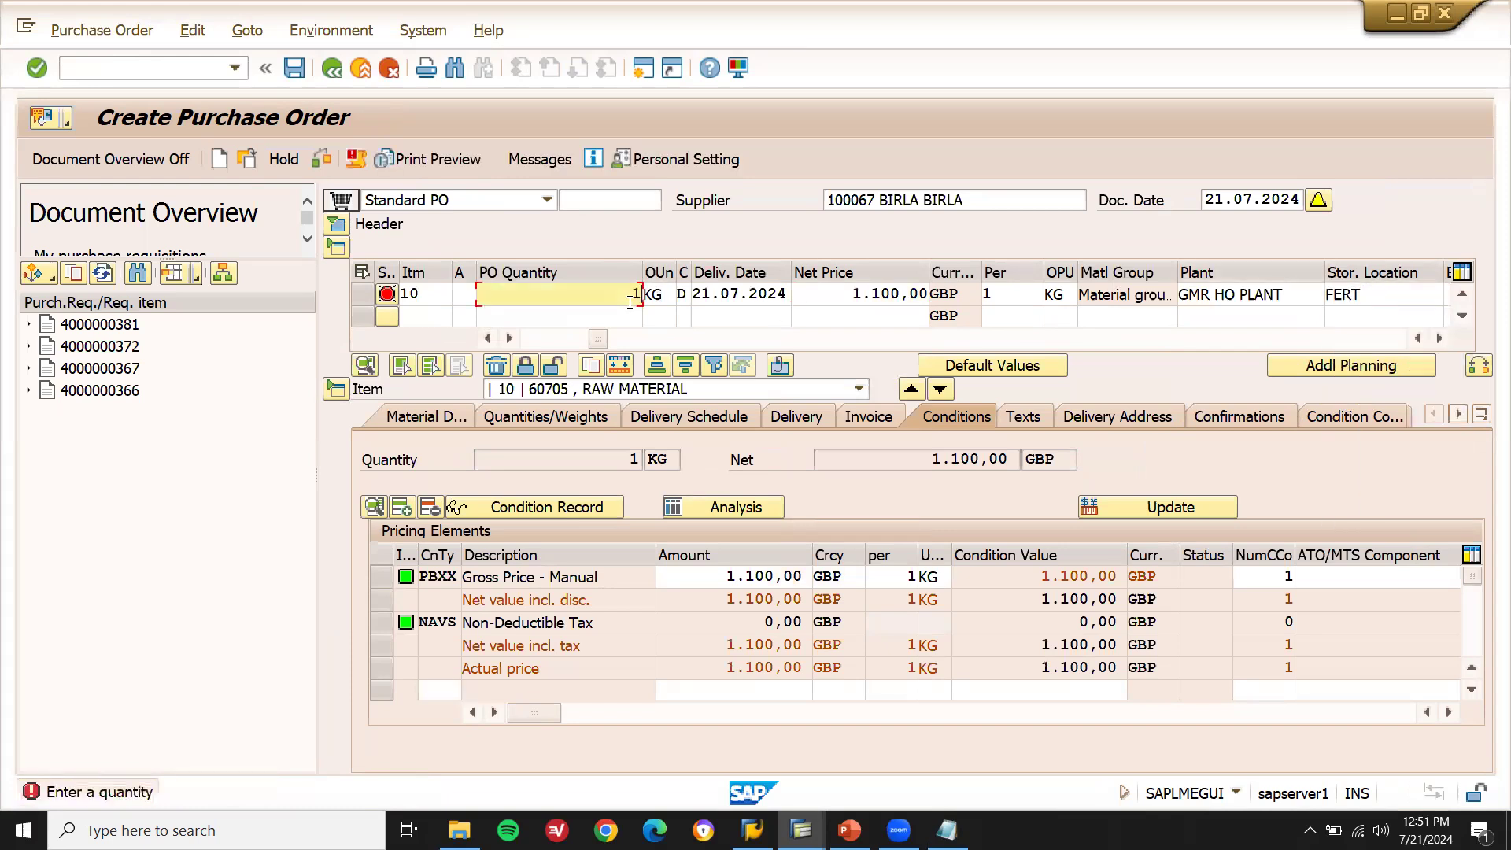
pyautogui.write('0')
pyautogui.press('Return')
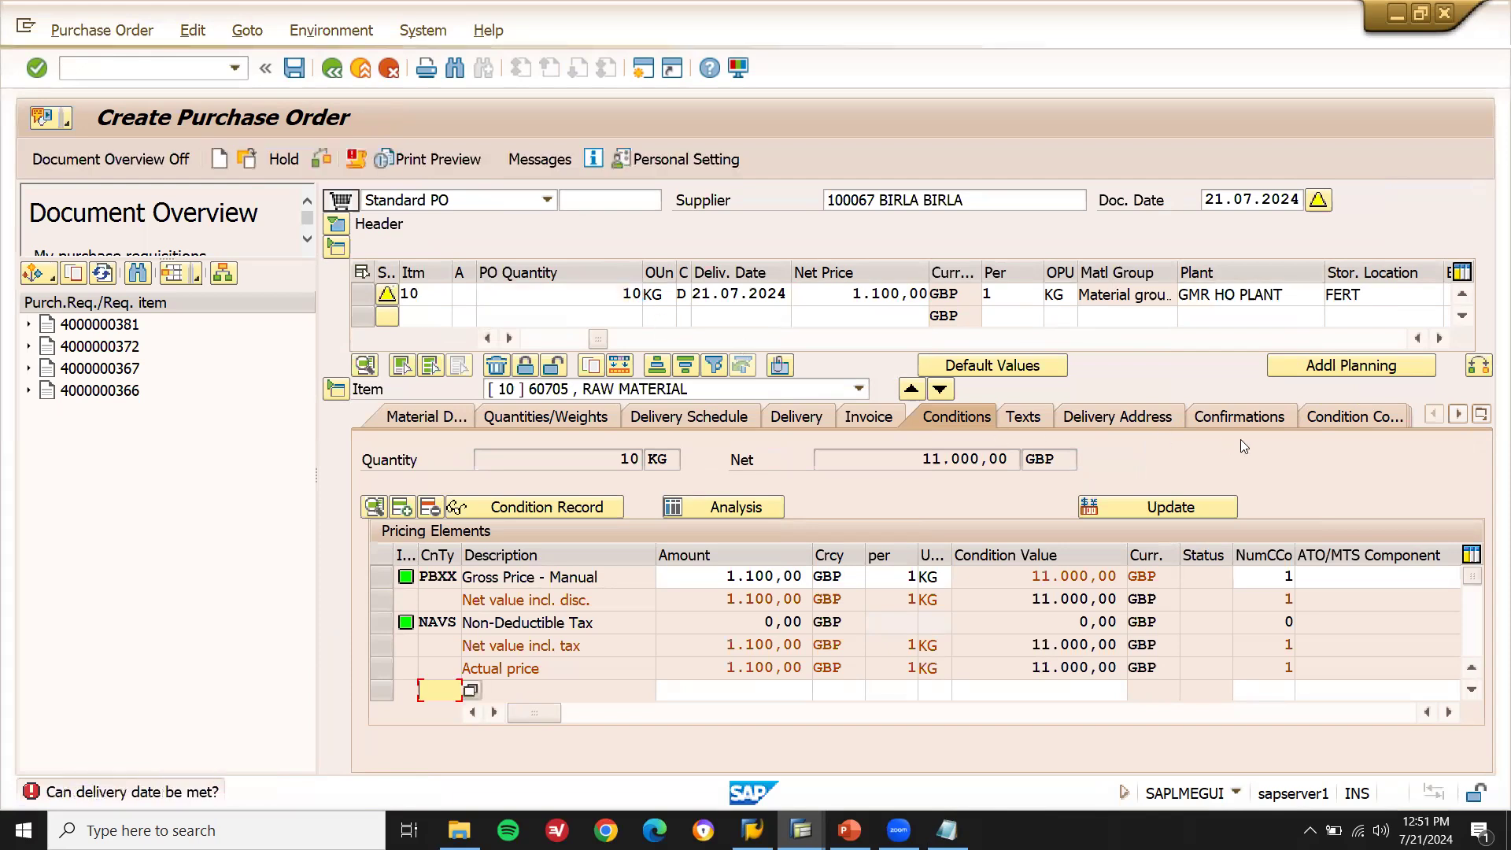
# - Set item 10's confirmation control to Confirmations and save the purchase order
pyautogui.click(1244, 419)
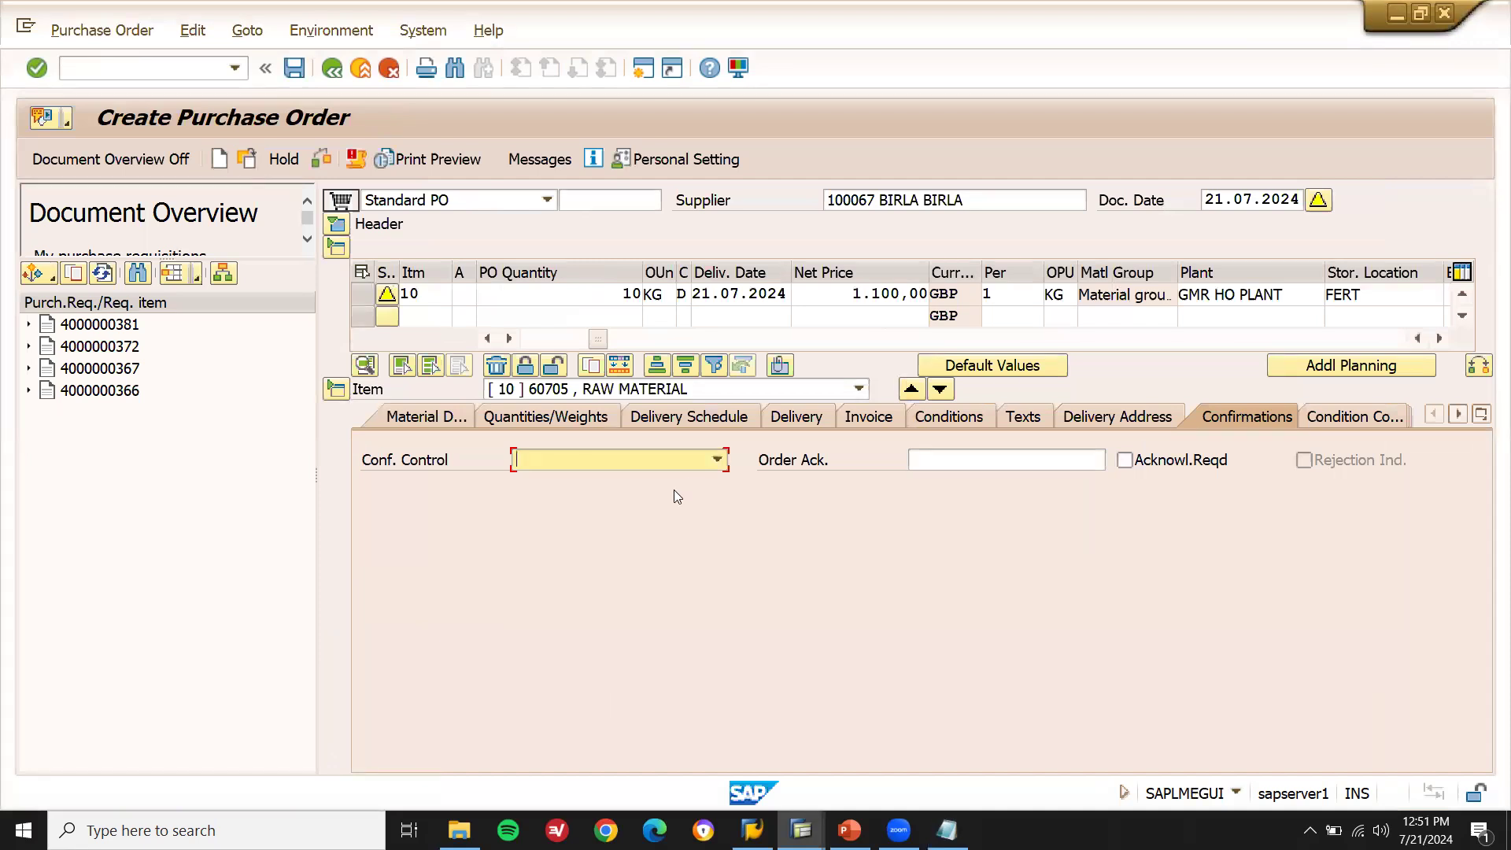
pyautogui.click(577, 457)
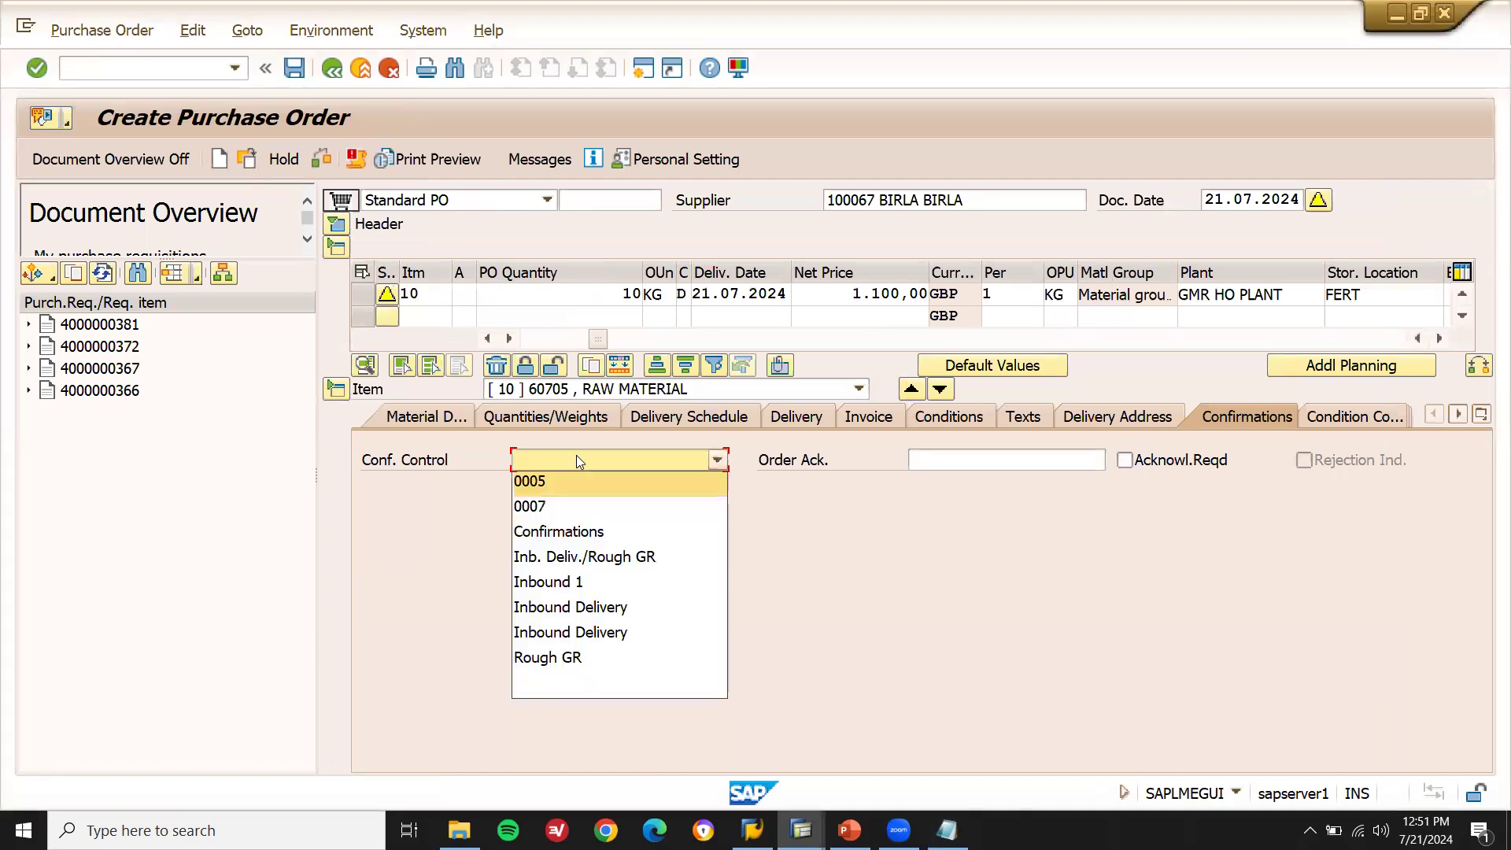
pyautogui.click(587, 532)
pyautogui.press('Return')
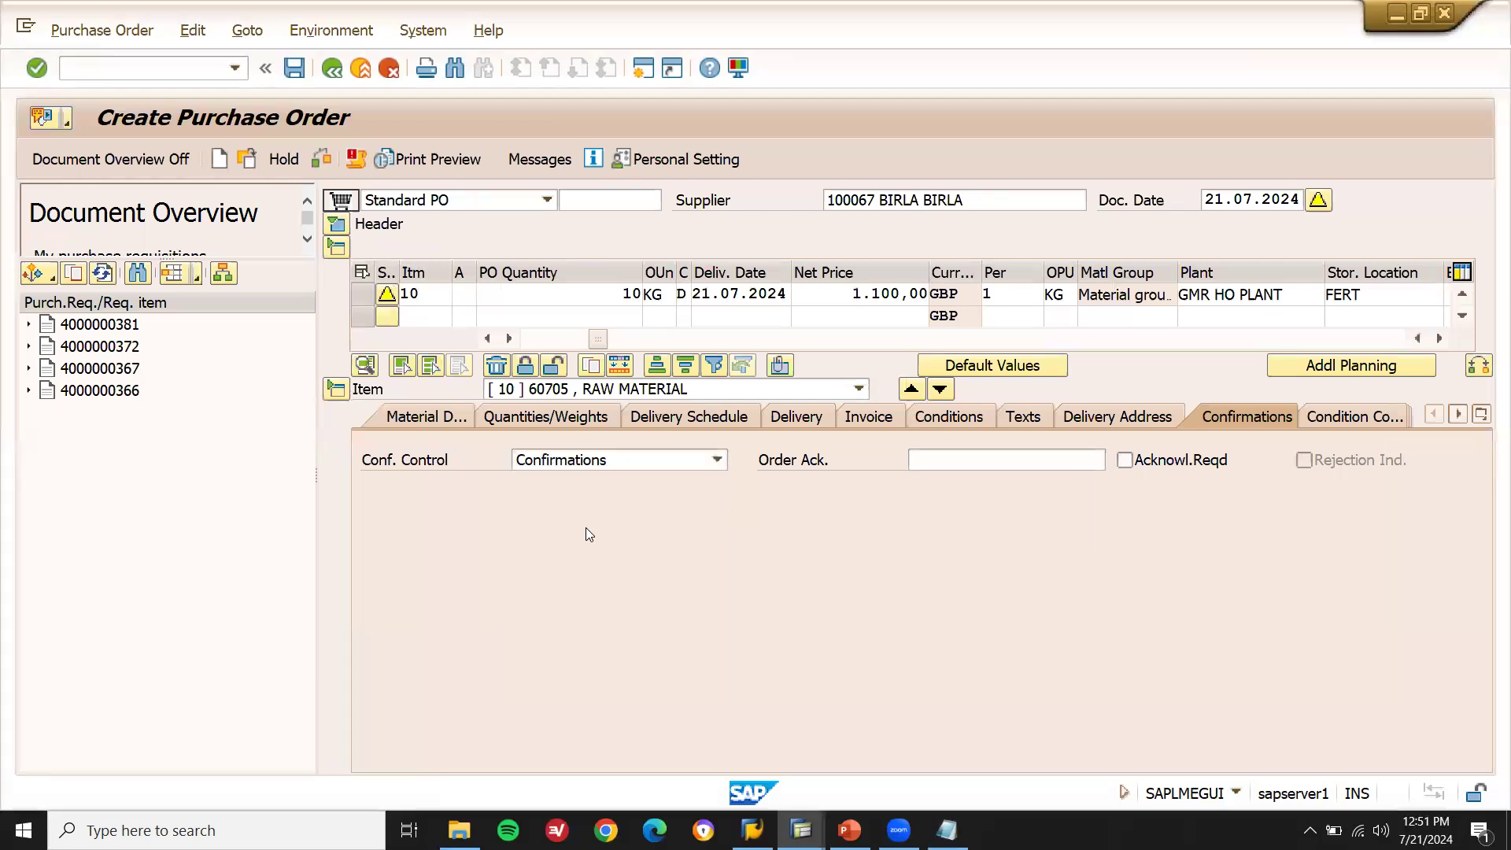
pyautogui.click(295, 70)
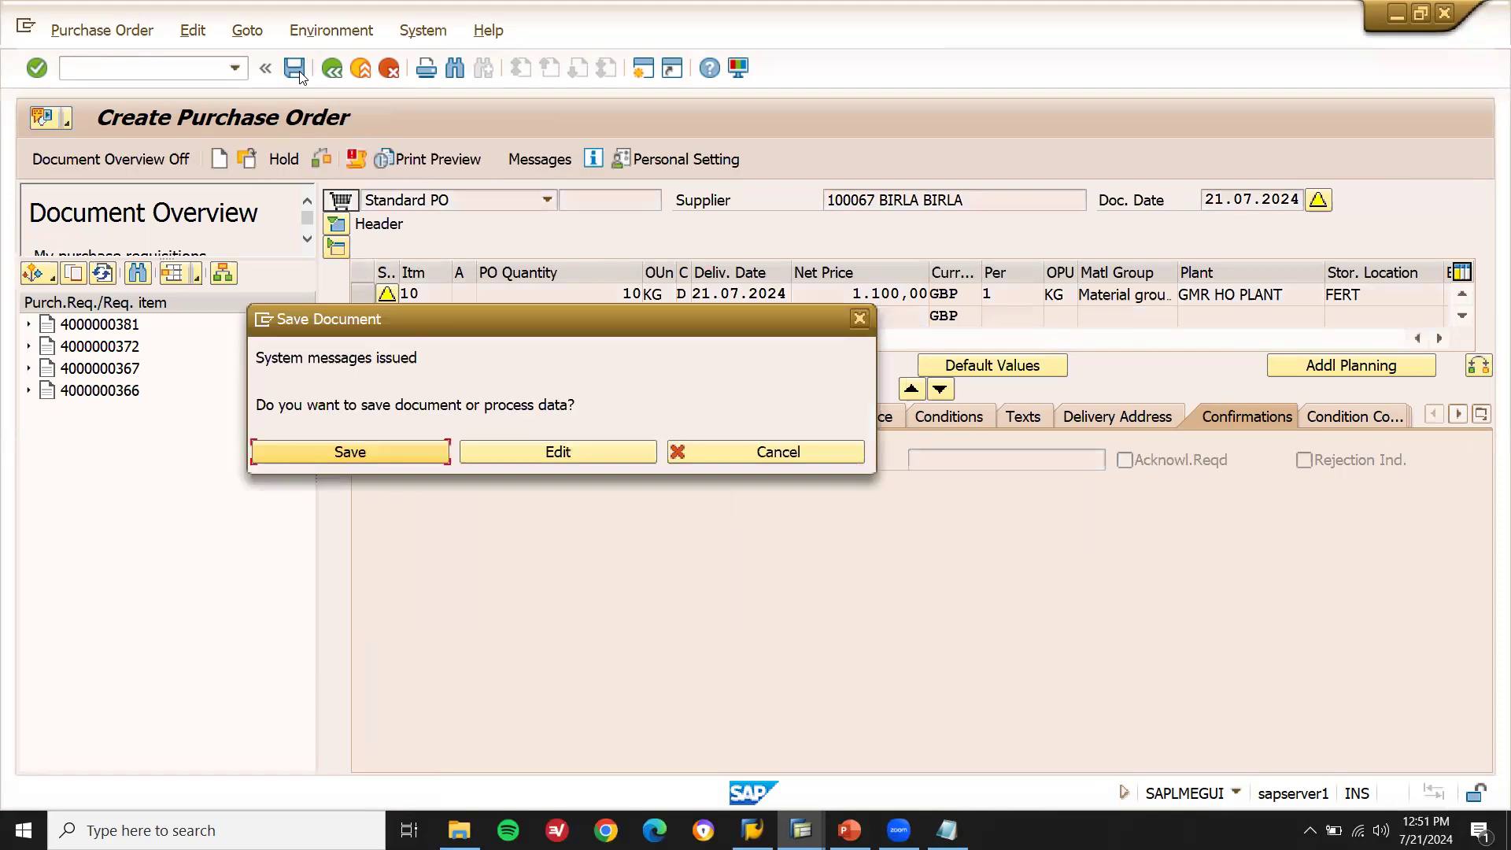
pyautogui.click(311, 452)
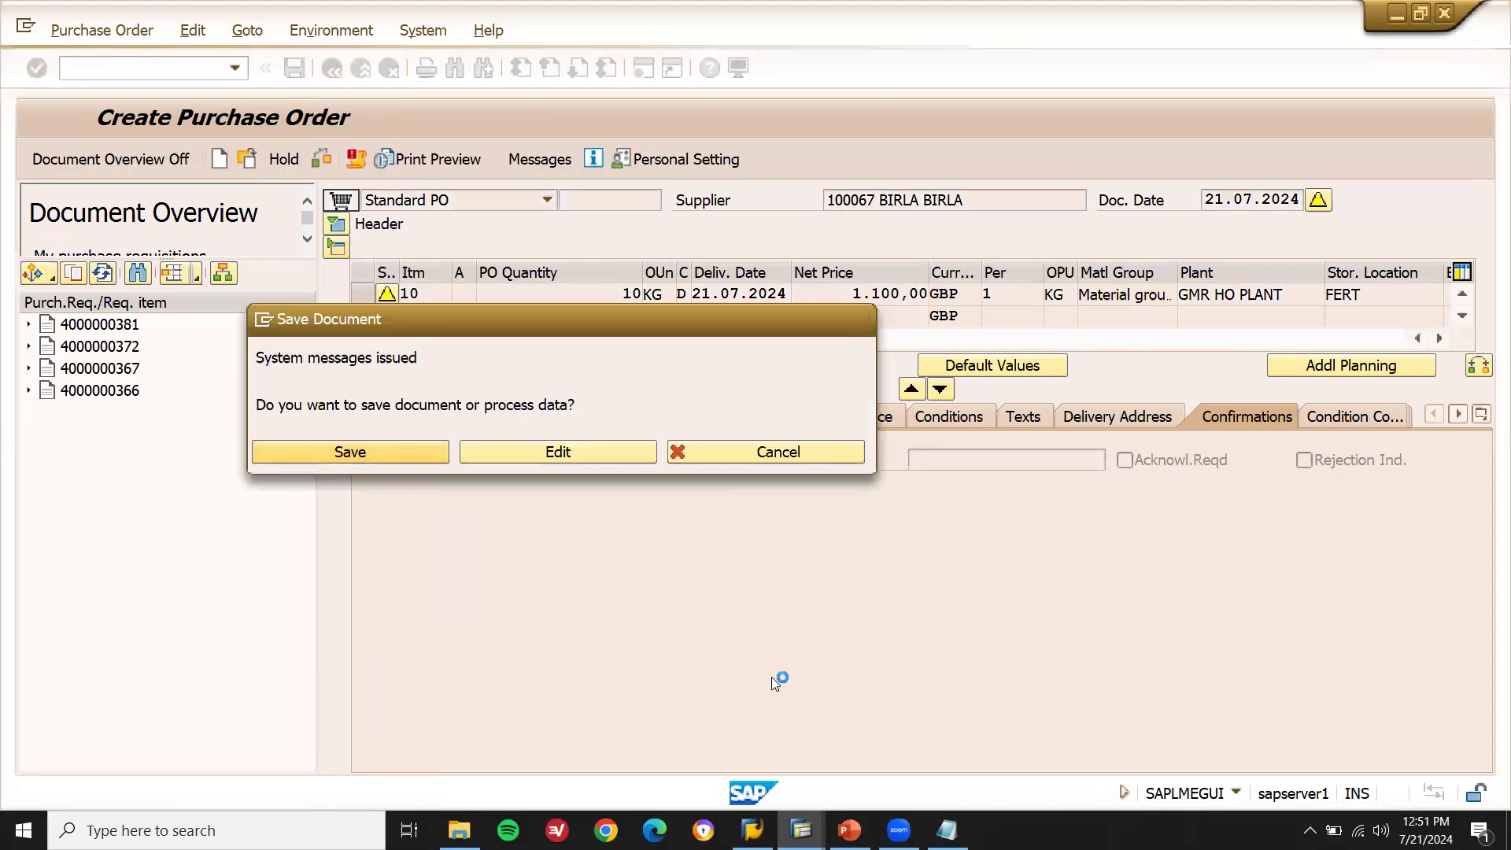
# - Switch to Notepad and add a line with PO and the new purchase order's number
pyautogui.hotkey('alt', 'Tab')
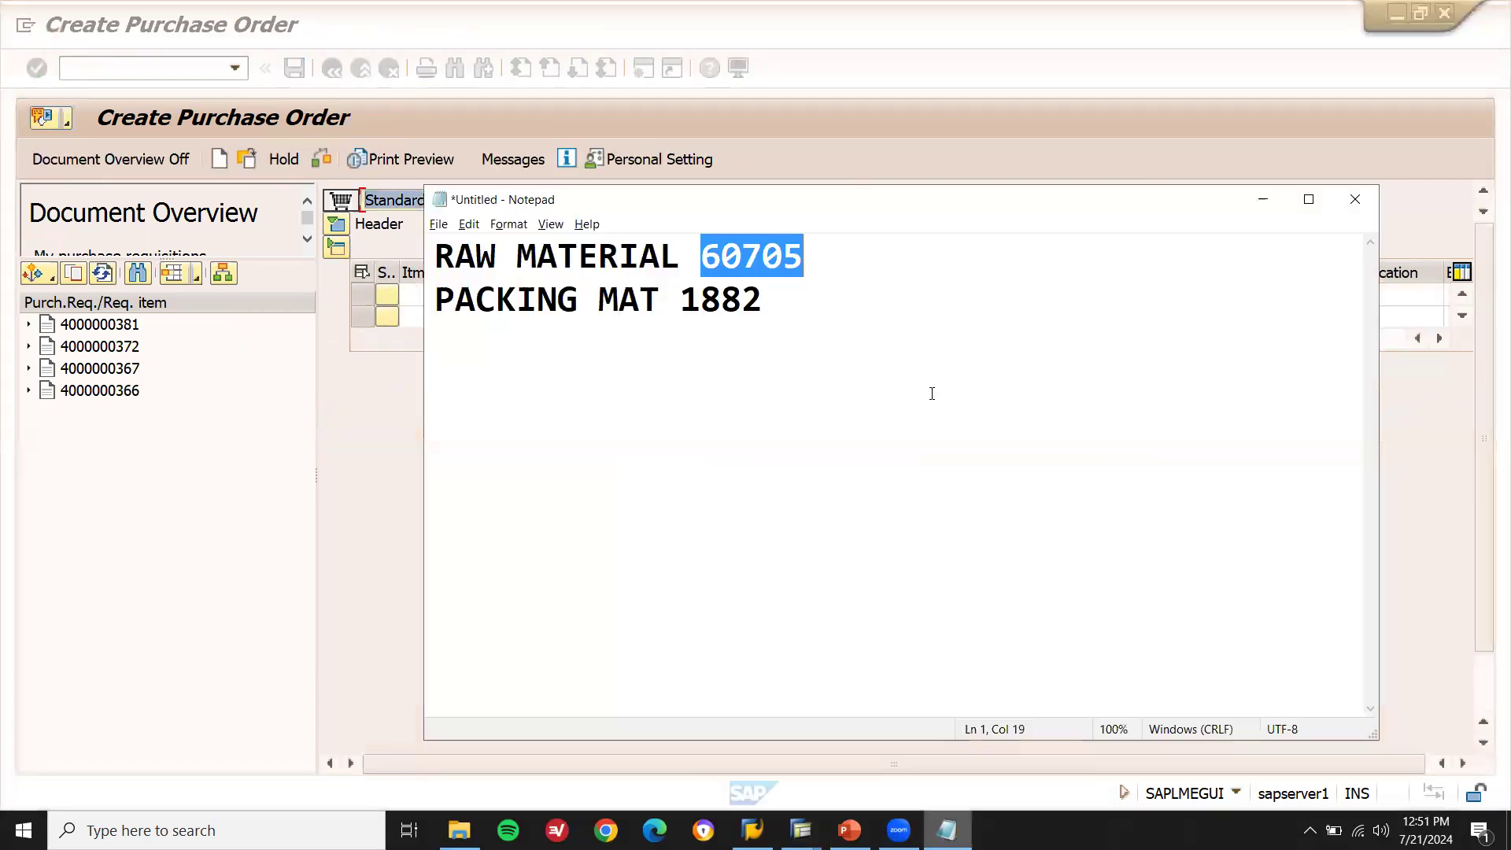
pyautogui.hotkey('ctrl', 'End')
pyautogui.write('PO ')
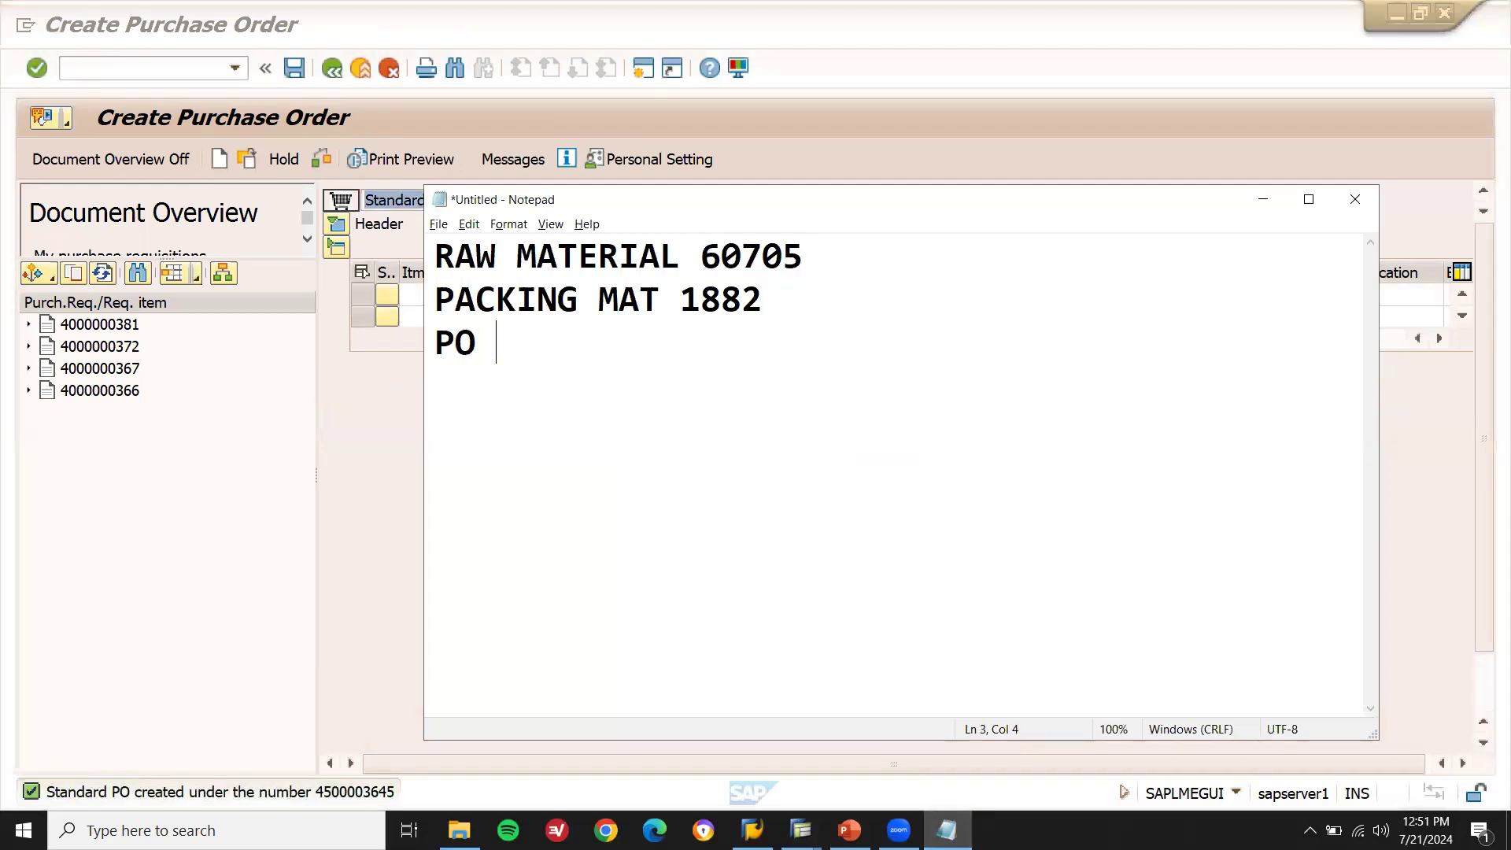
pyautogui.write('45000')
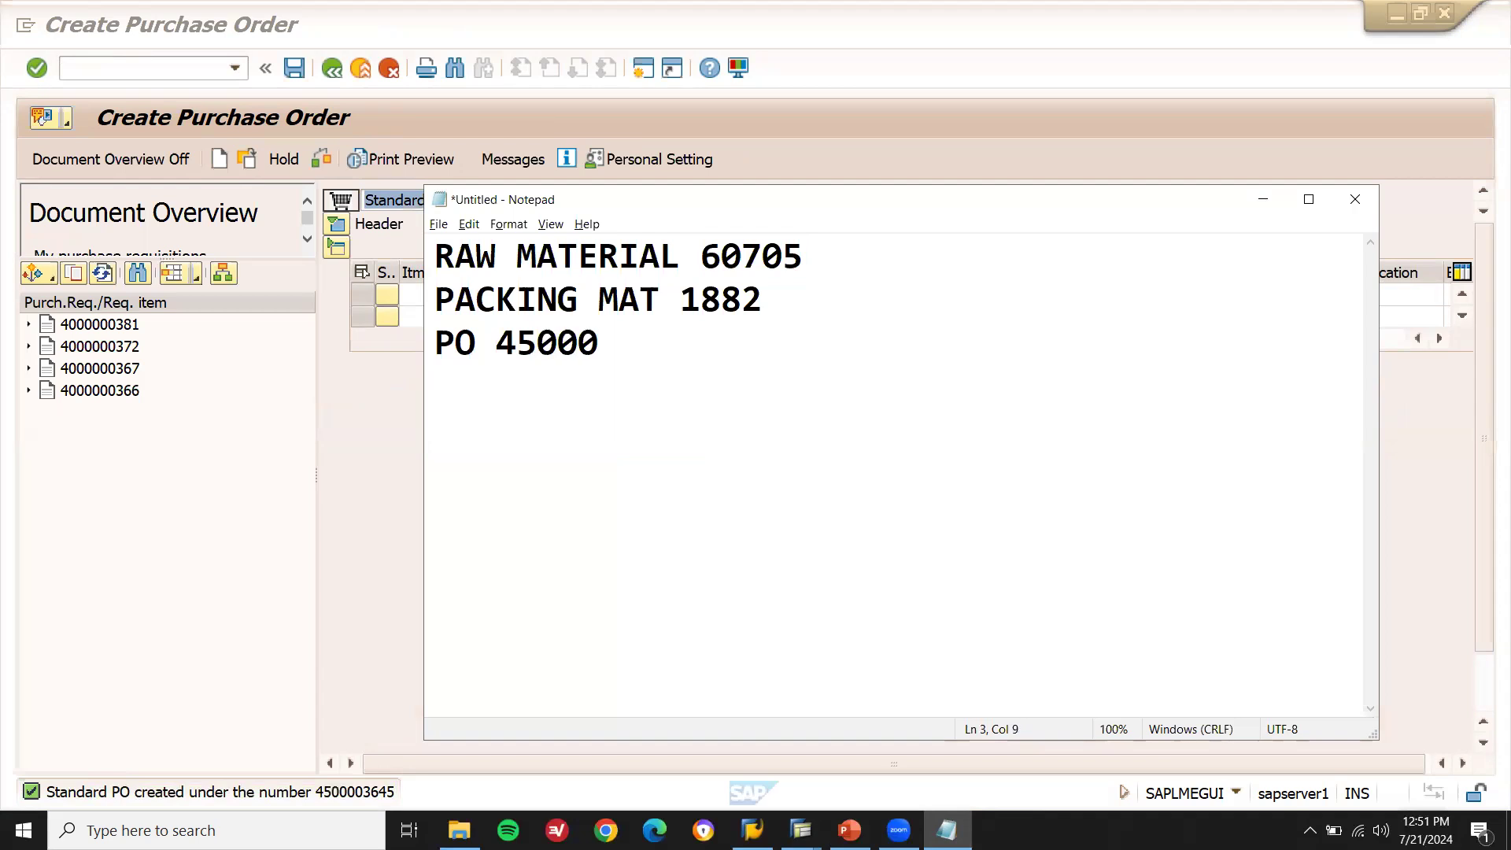
pyautogui.write('03645 ')
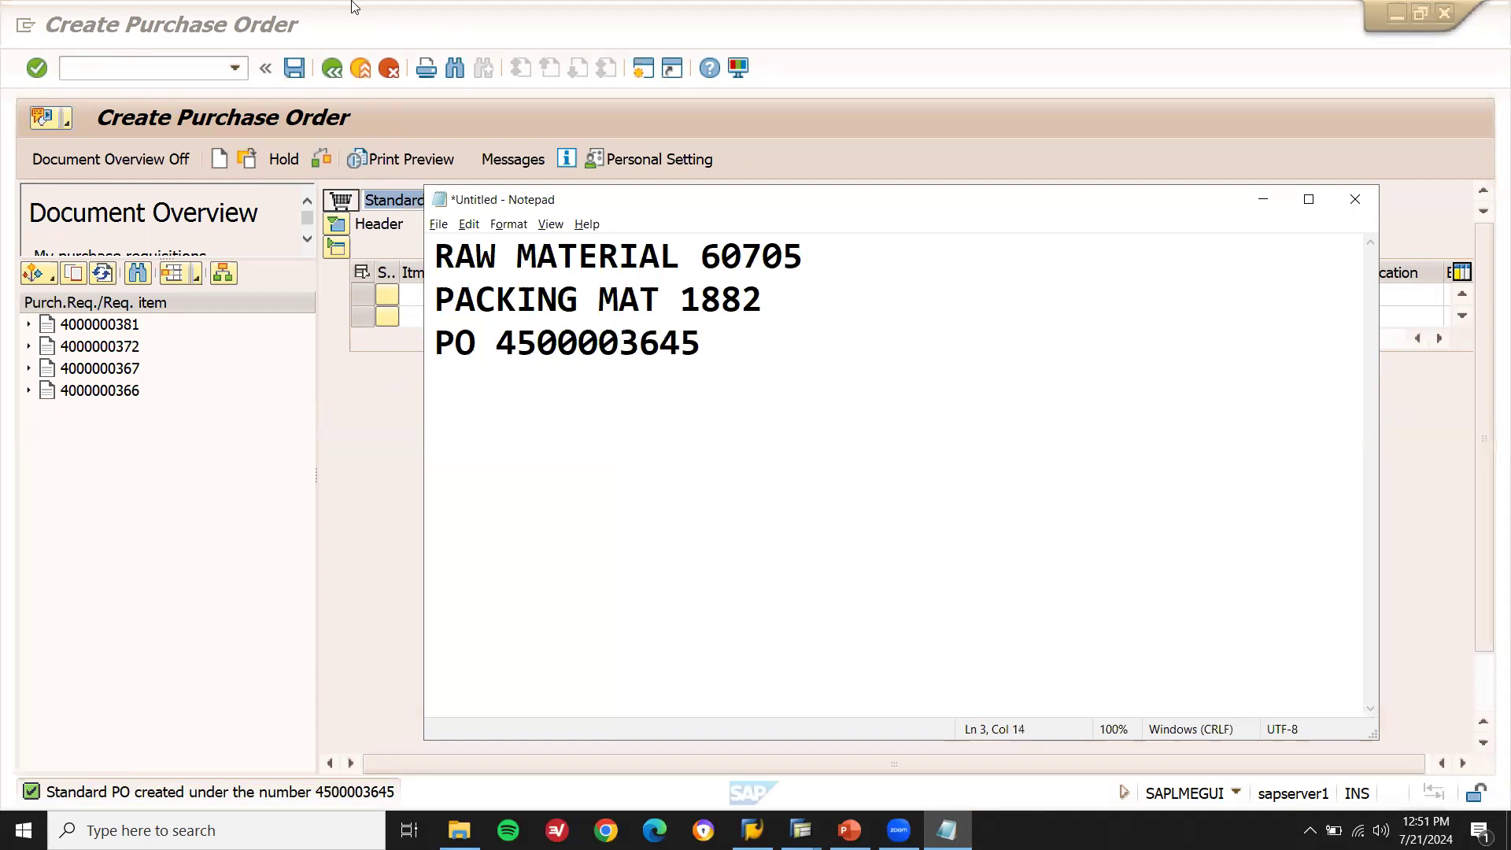
# - Add the line IBD & PACKING VL31N to the Notepad notes
pyautogui.write('IBD')
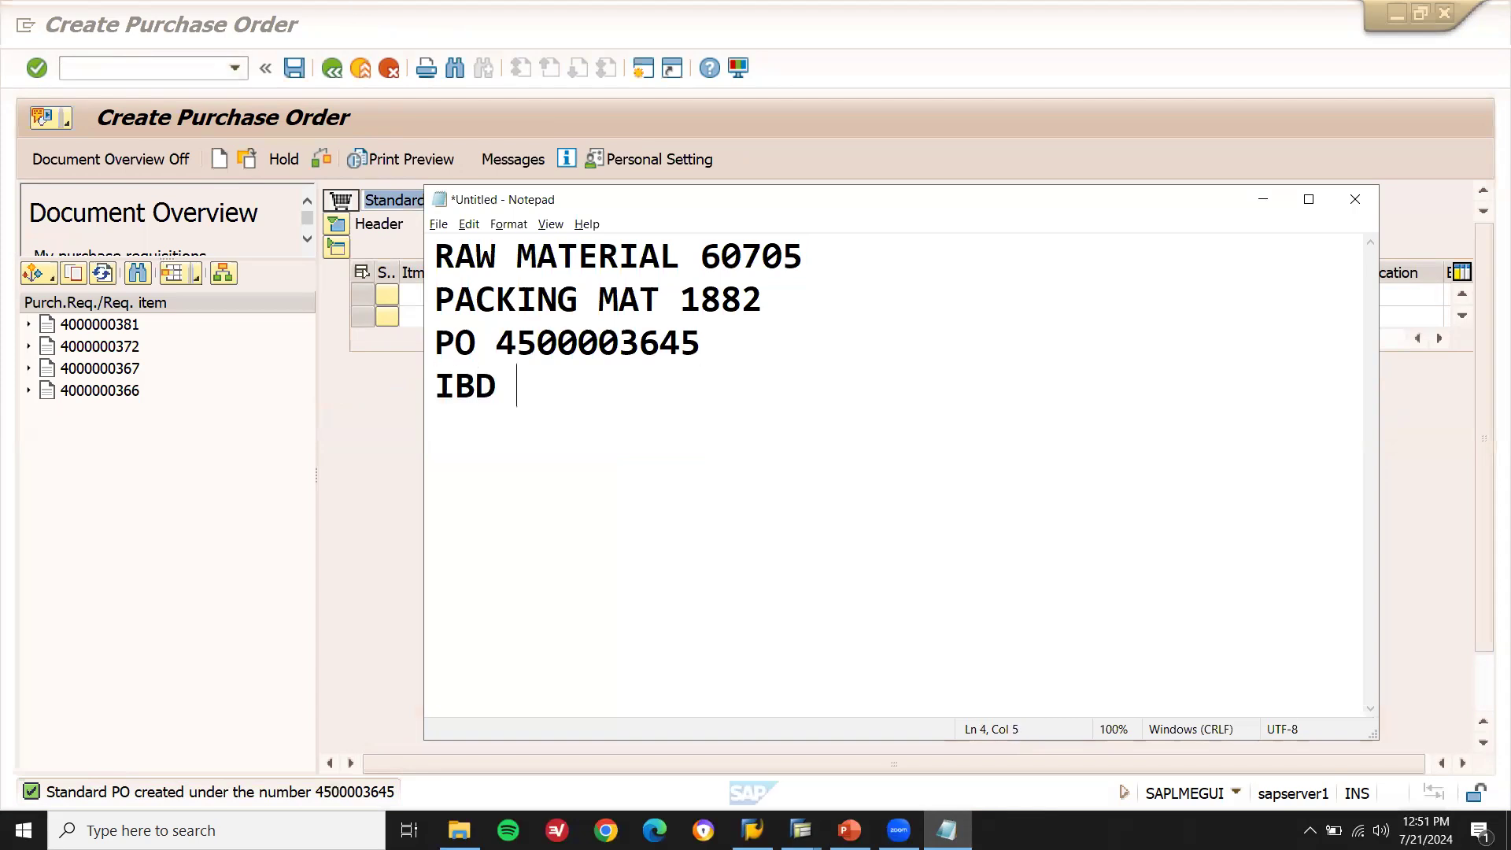
pyautogui.write(' & PACKING C')
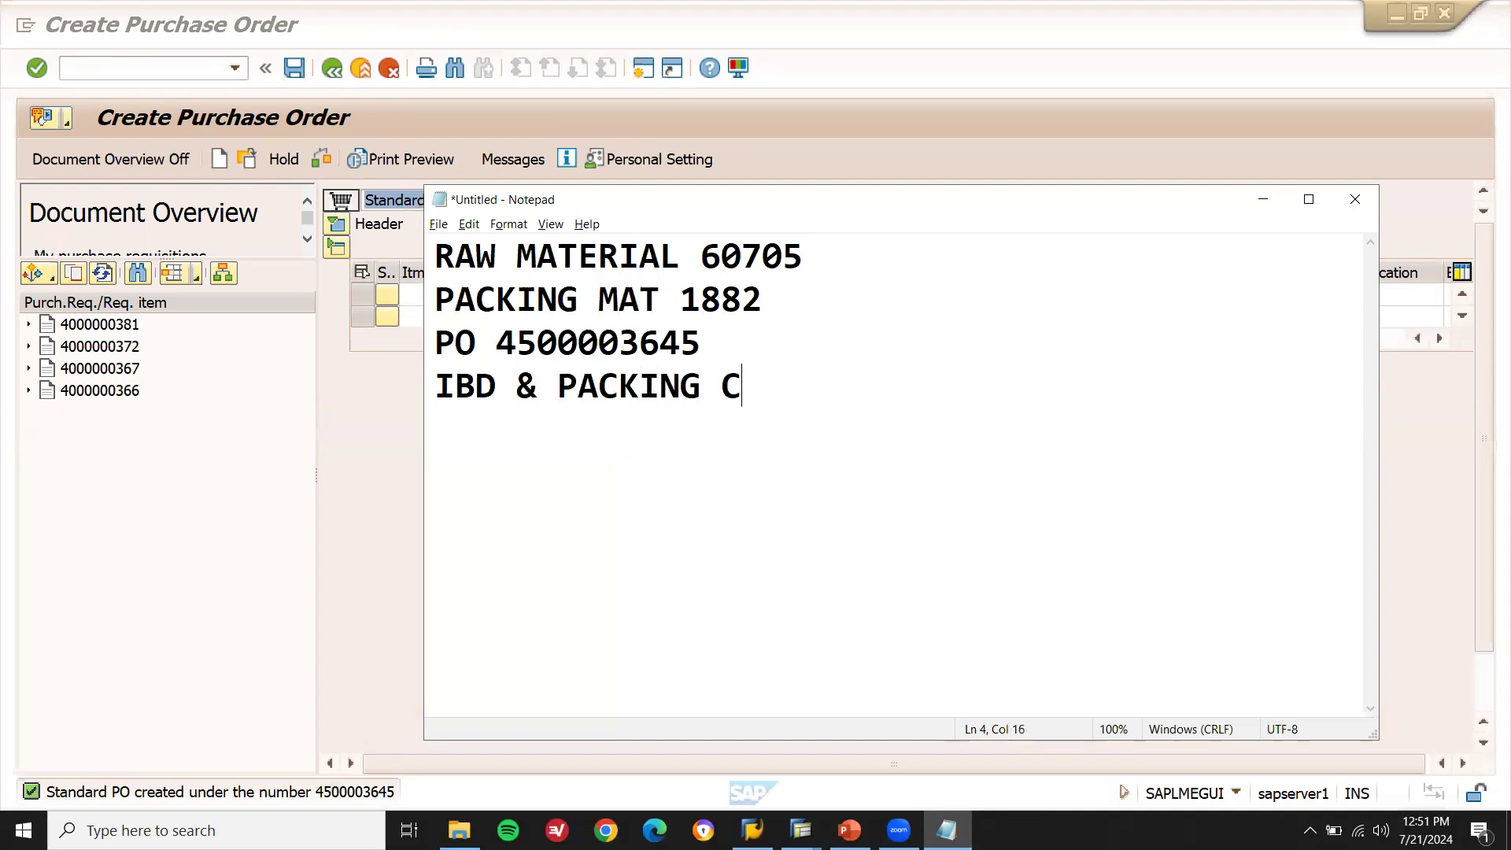
pyautogui.press('BackSpace')
pyautogui.write('VL31N')
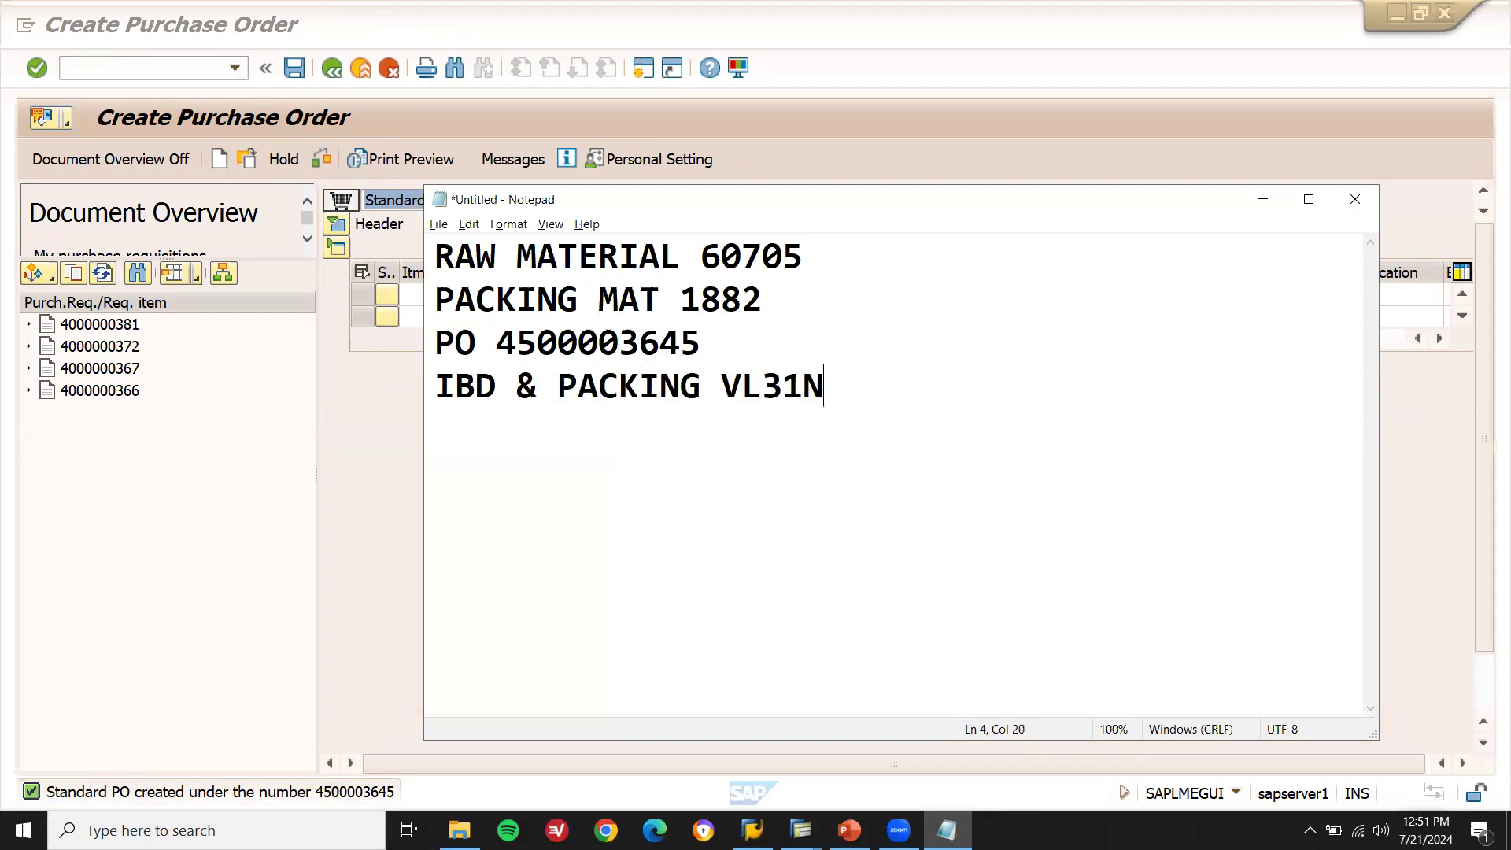
# - Return to SAP, create an inbound delivery with transaction VL31N for the new purchase order, and open its packing screen
pyautogui.click(128, 63)
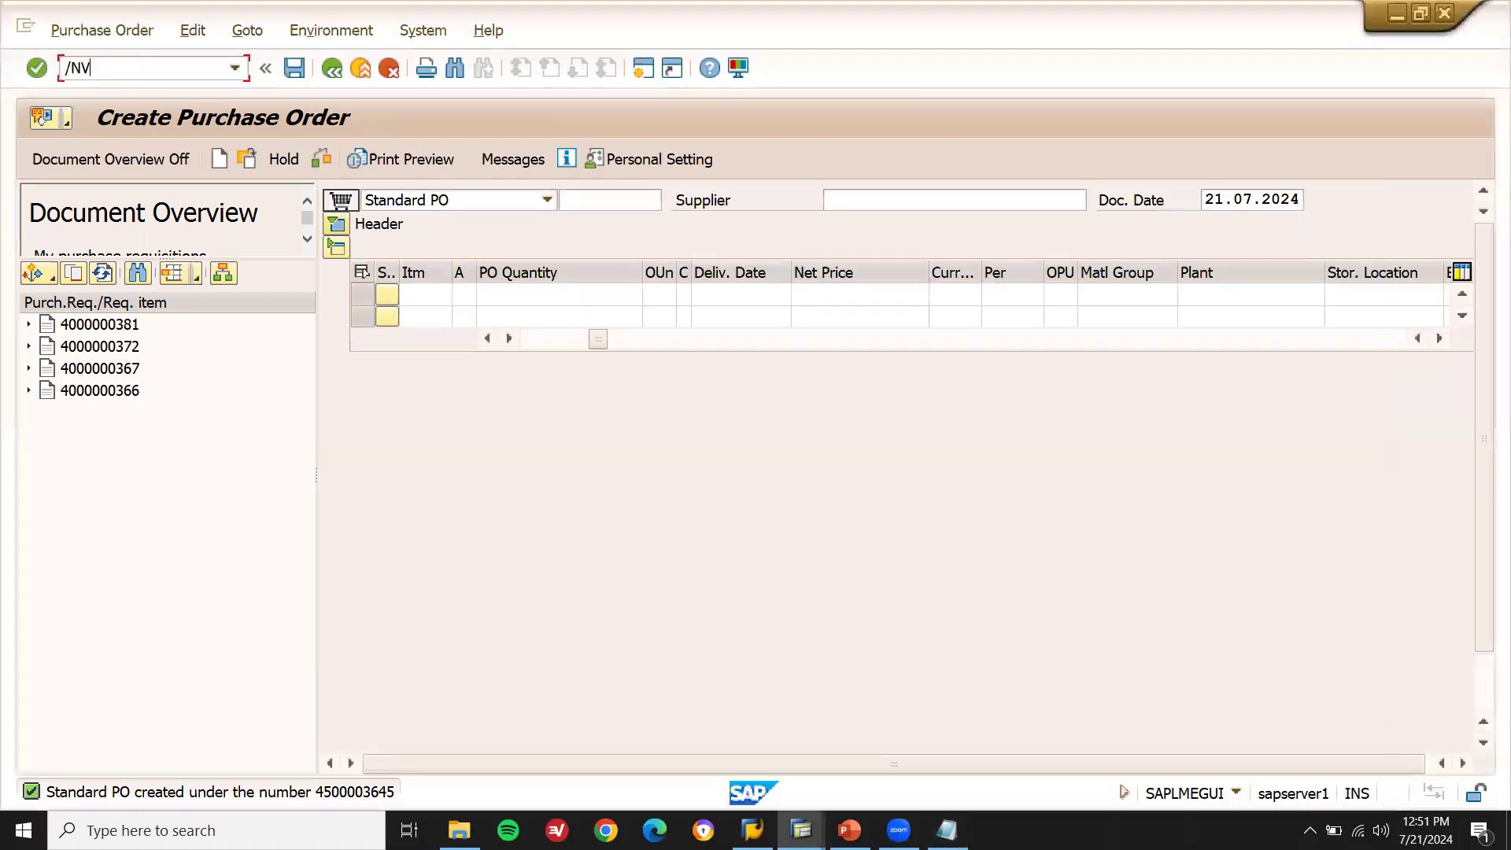
pyautogui.write('/NVL31N')
pyautogui.press('Return')
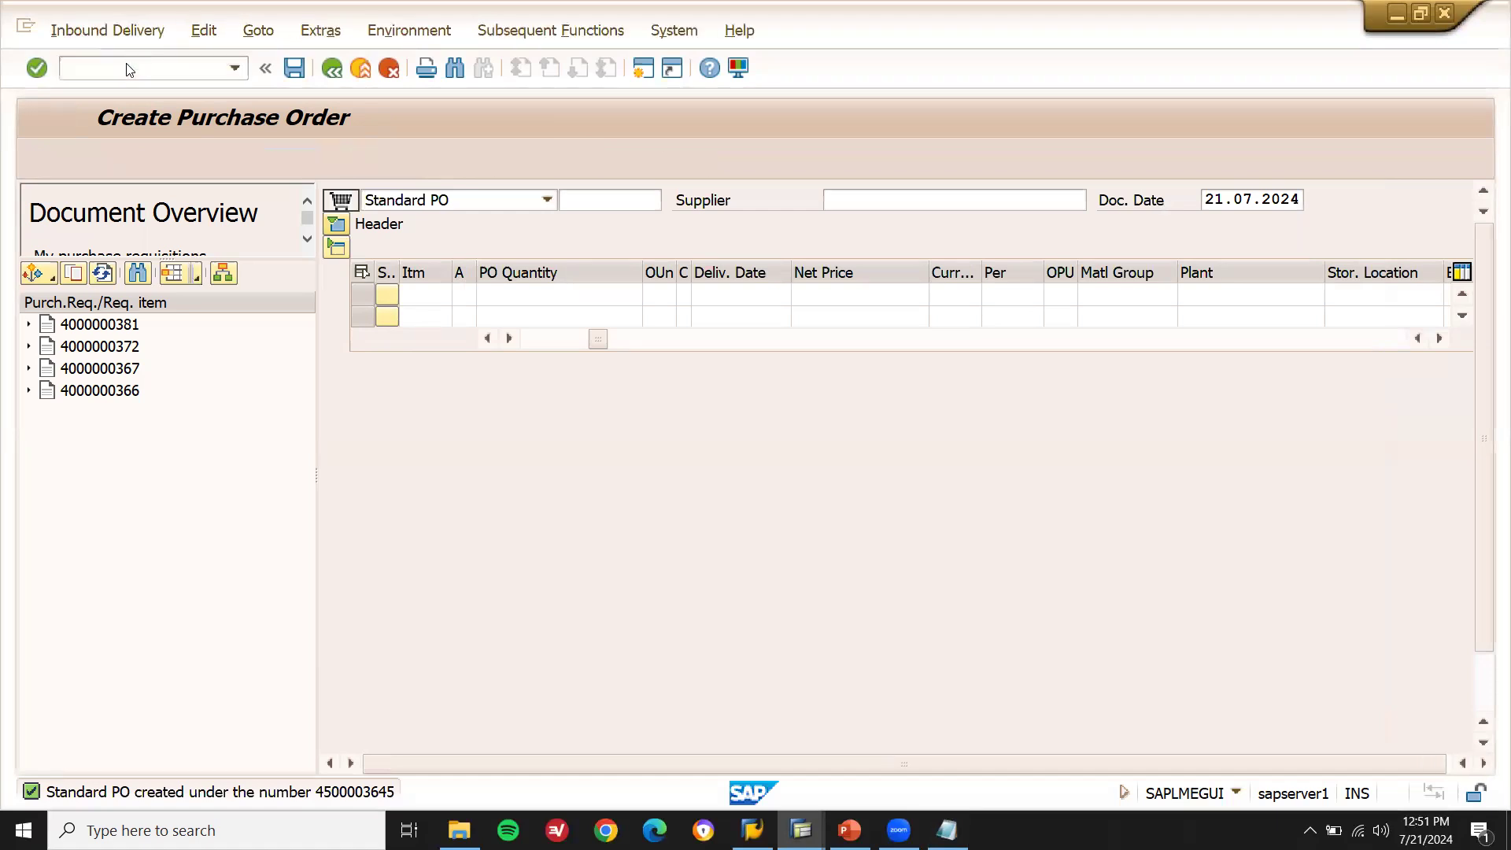
pyautogui.press('Down')
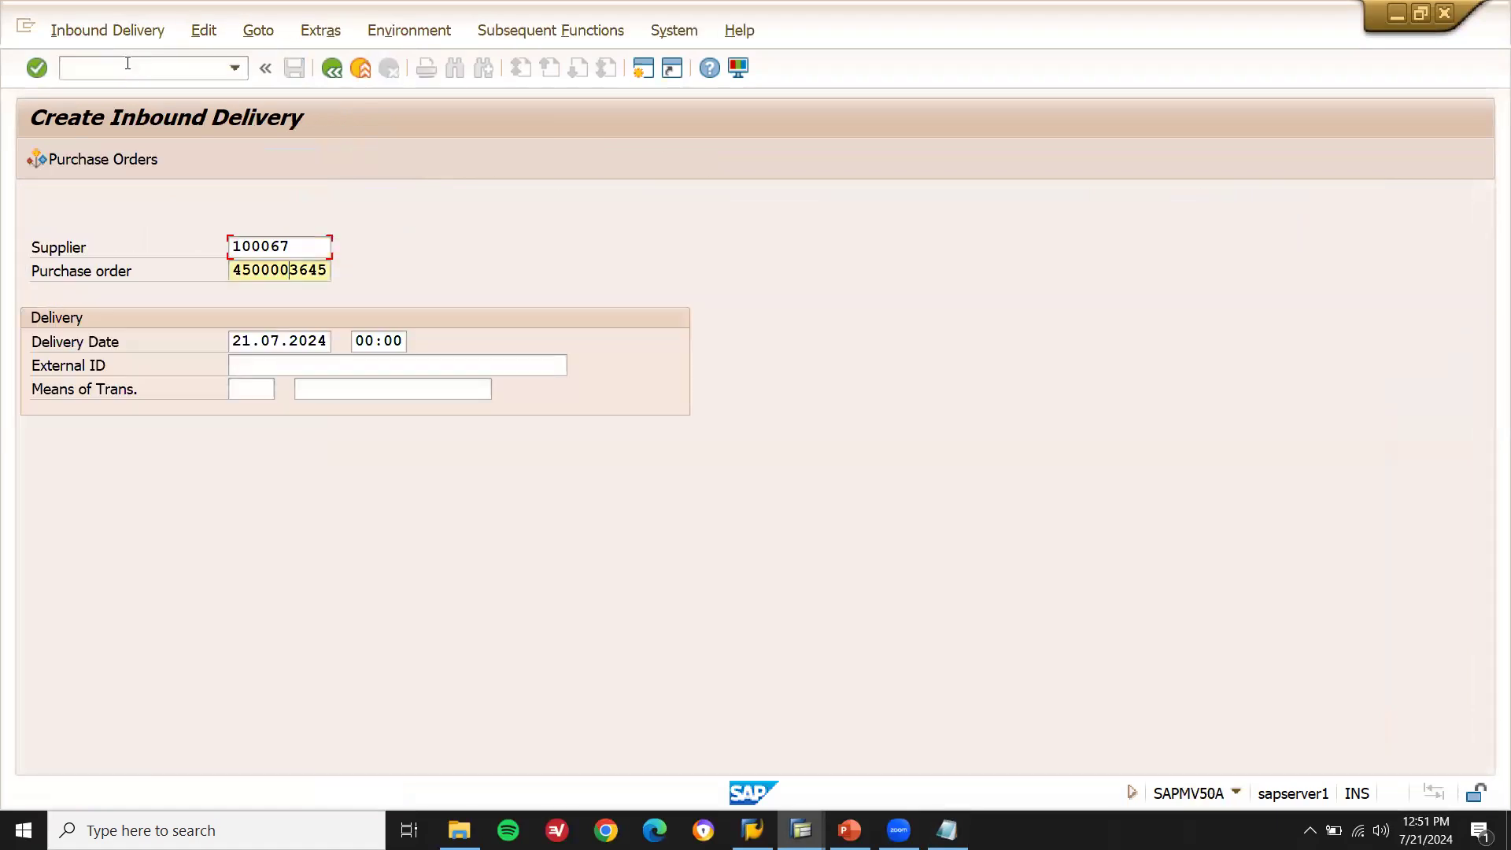
pyautogui.press('Return')
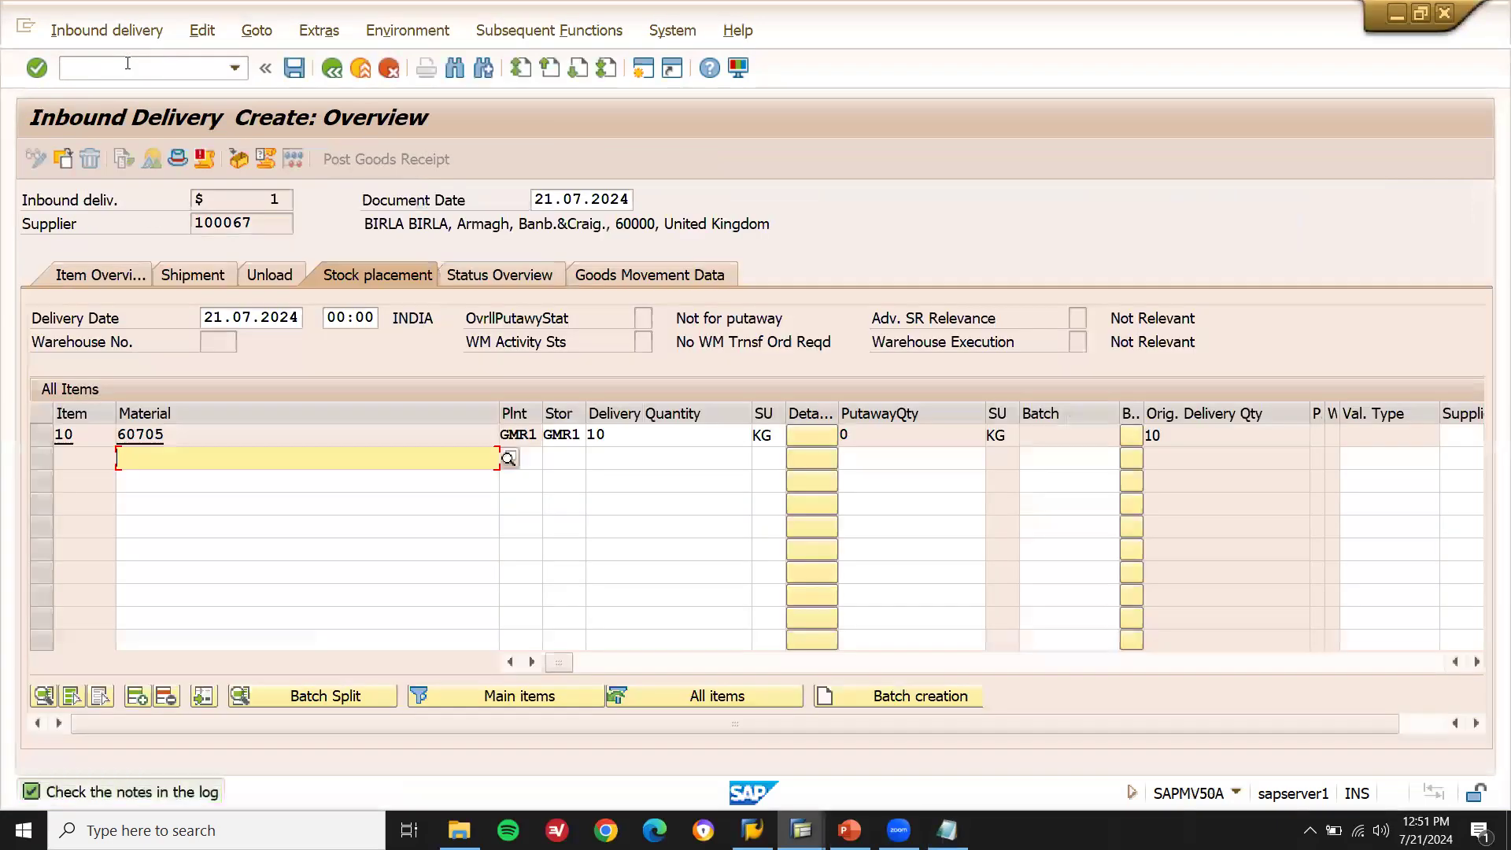
pyautogui.click(236, 160)
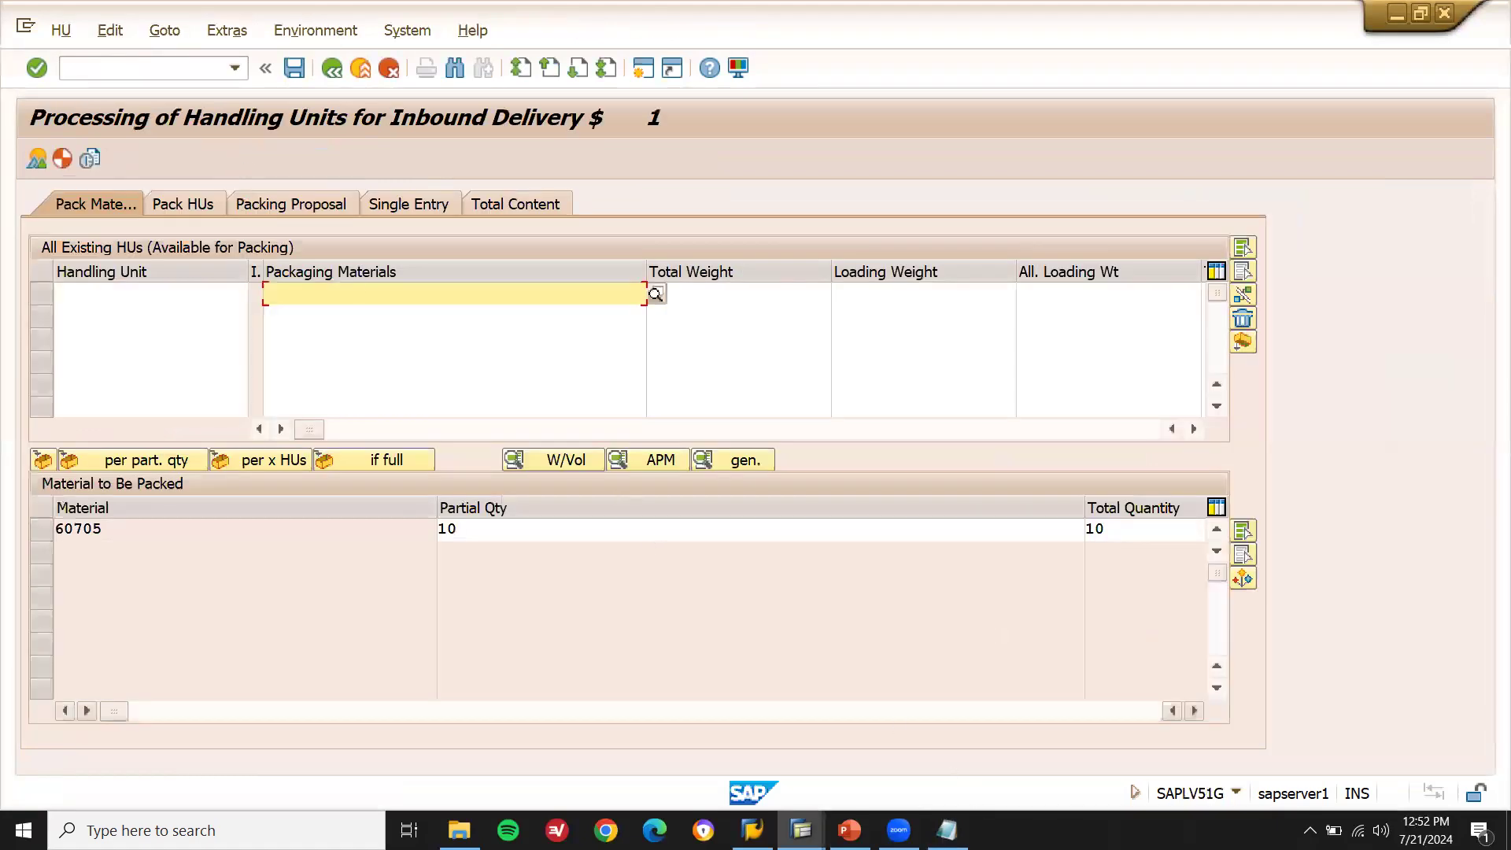
# - Try to copy the packing material number from Notepad into the first Packaging Materials row of the delivery
pyautogui.click(946, 831)
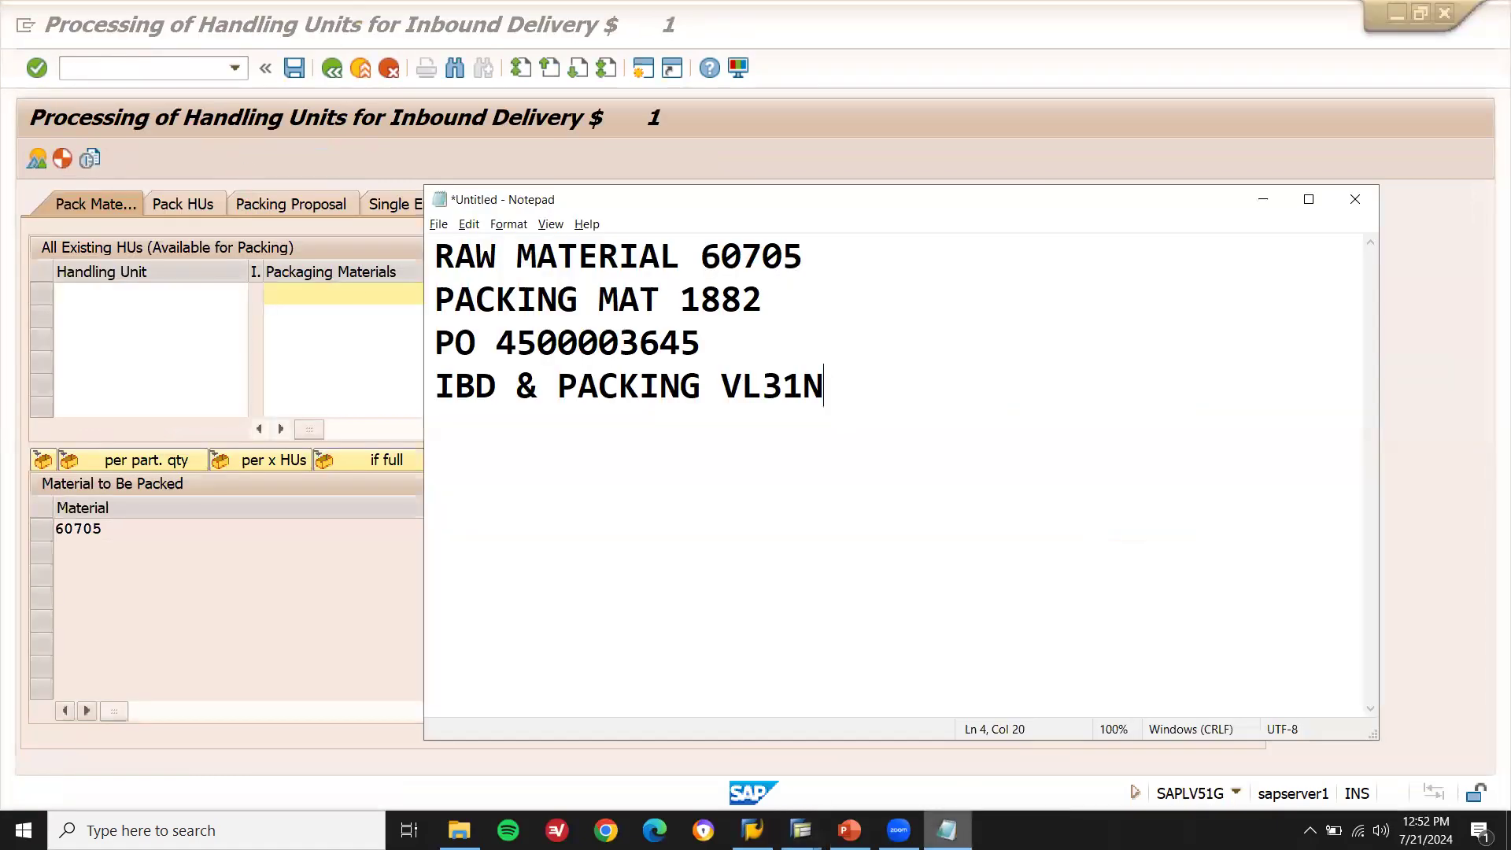
pyautogui.doubleClick(711, 298)
pyautogui.hotkey('ctrl', 'c')
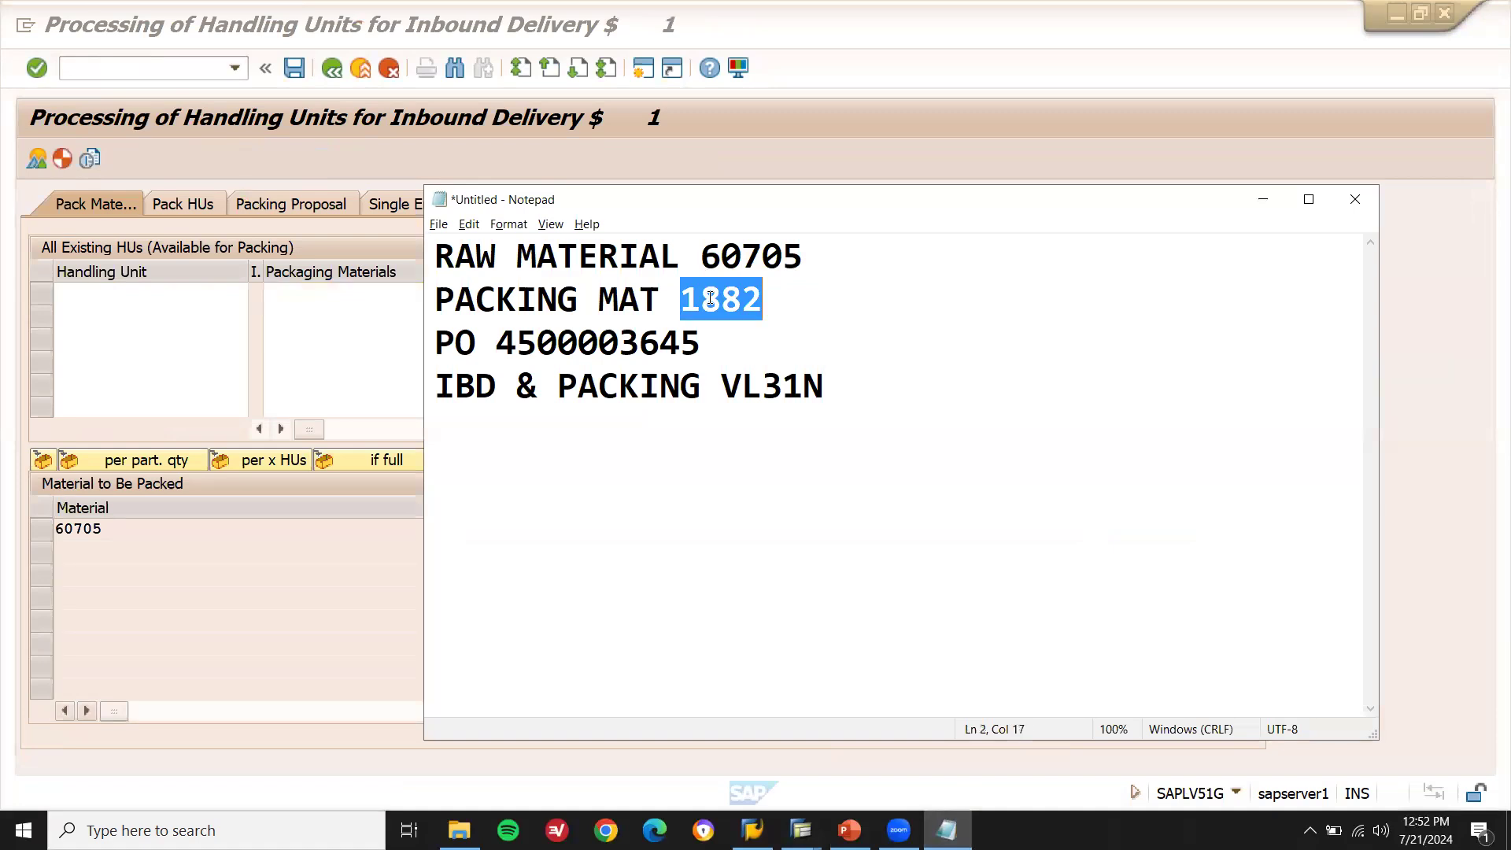
pyautogui.click(422, 297)
pyautogui.click(428, 293)
pyautogui.hotkey('ctrl', 'v')
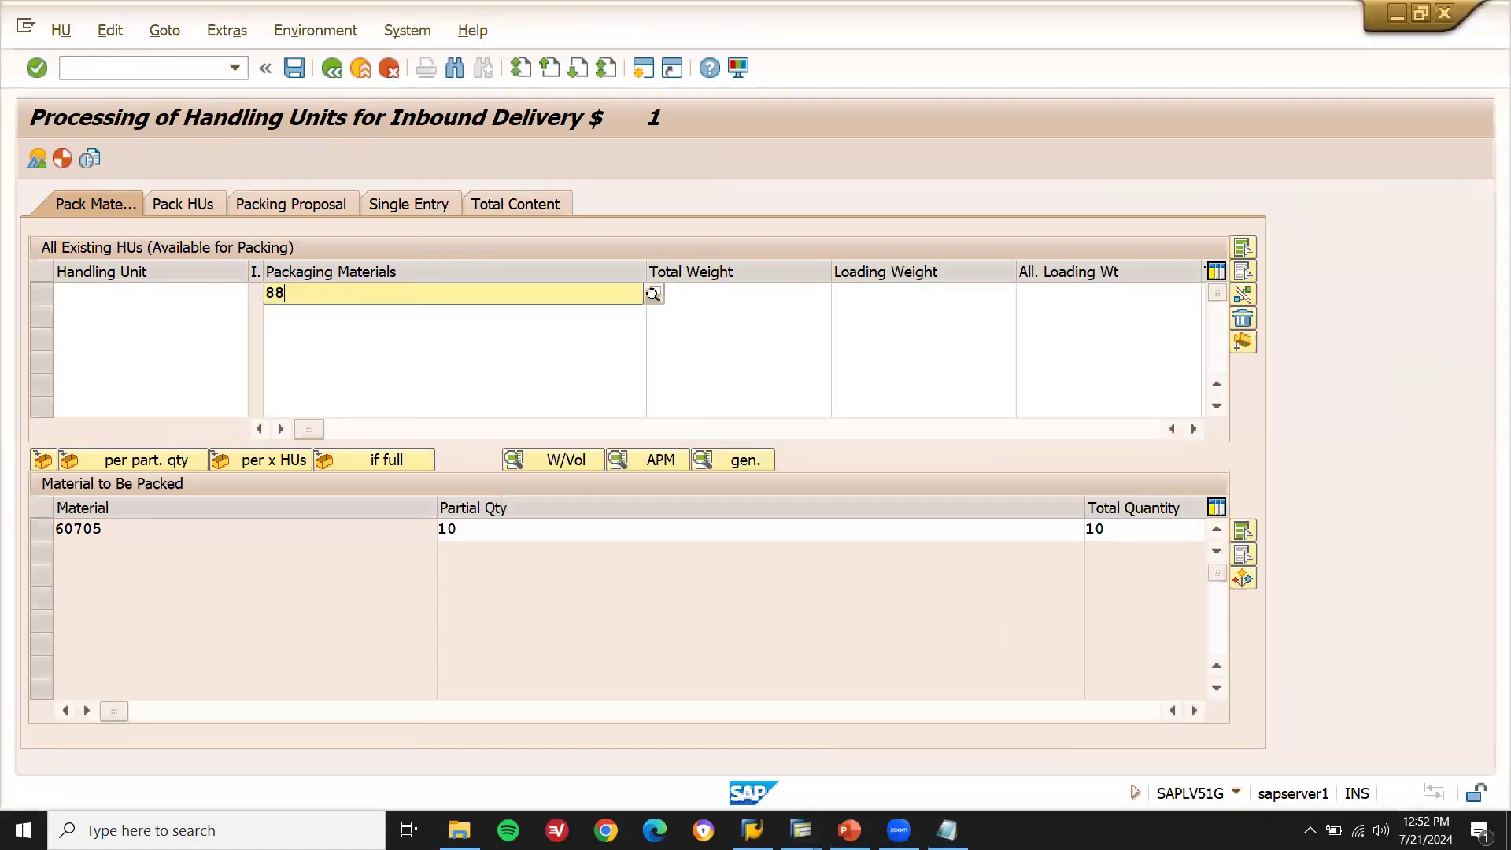
pyautogui.press('Return')
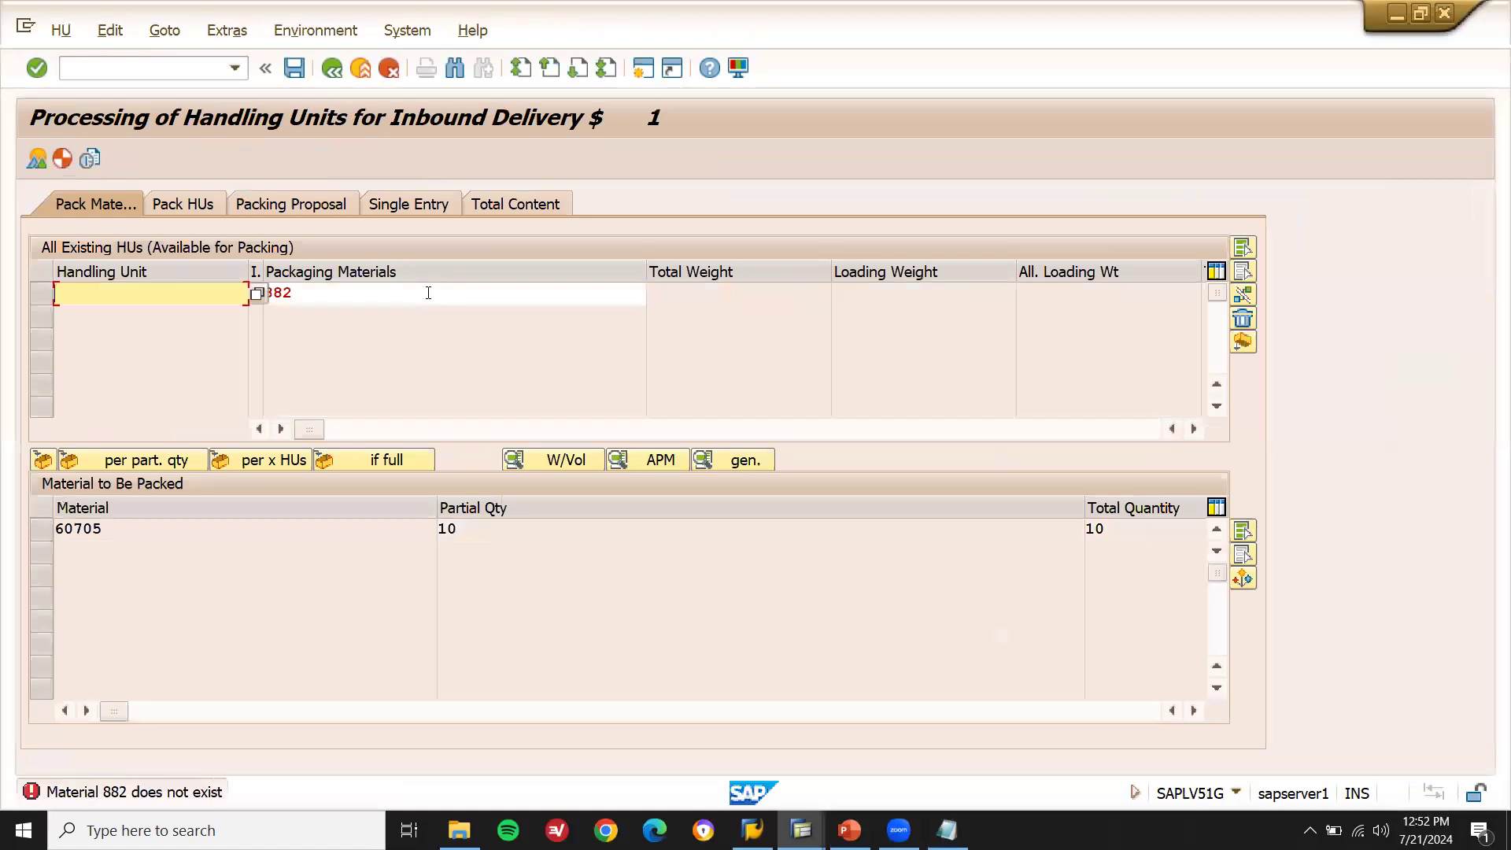
# - Correct the packaging material to 1882 and confirm it to generate the handling unit
pyautogui.click(429, 293)
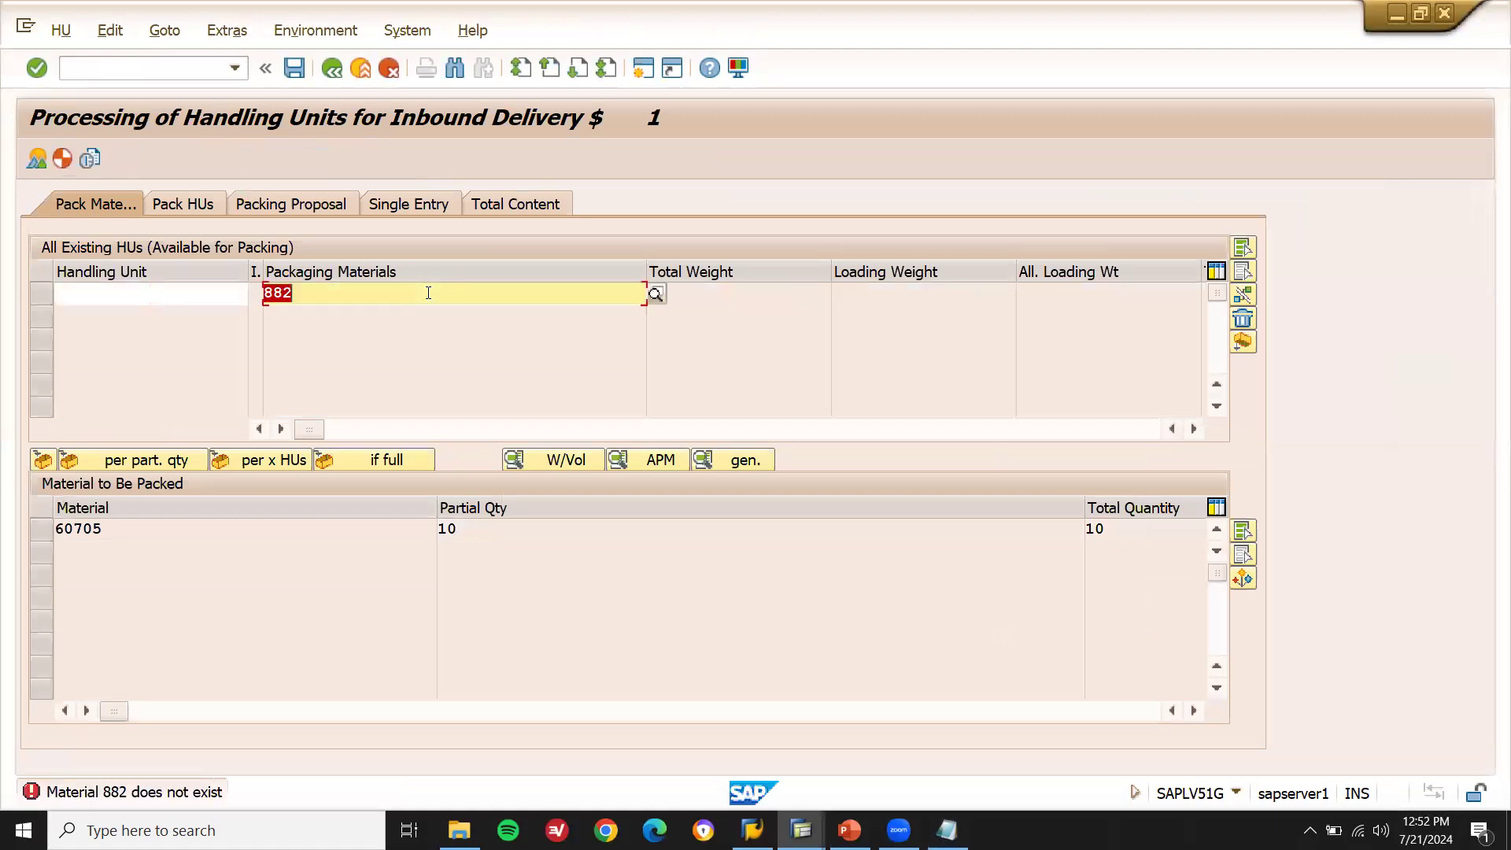
pyautogui.write('188')
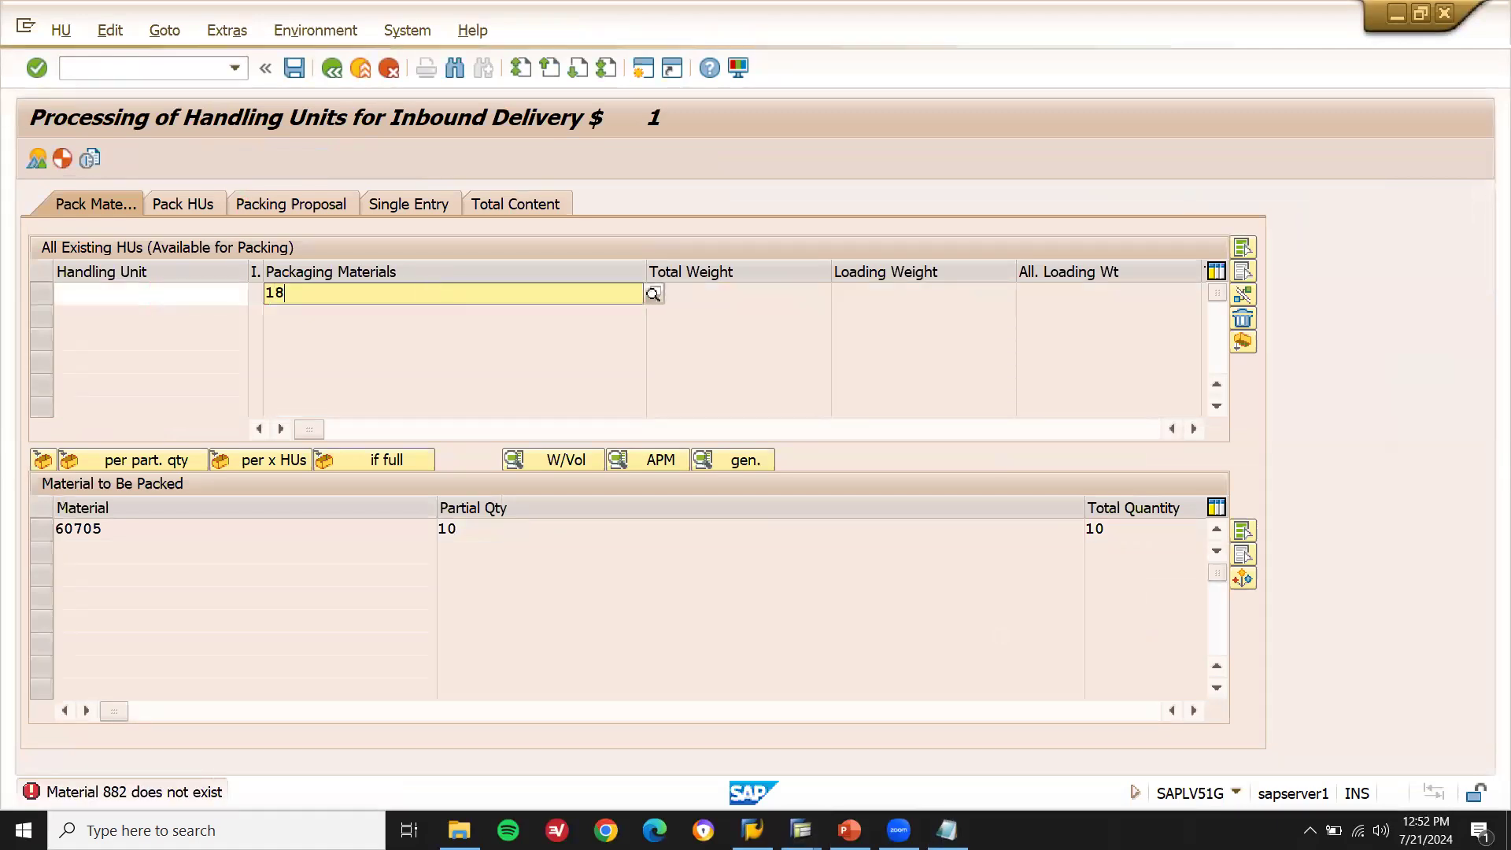
pyautogui.hotkey('ctrl', 'z')
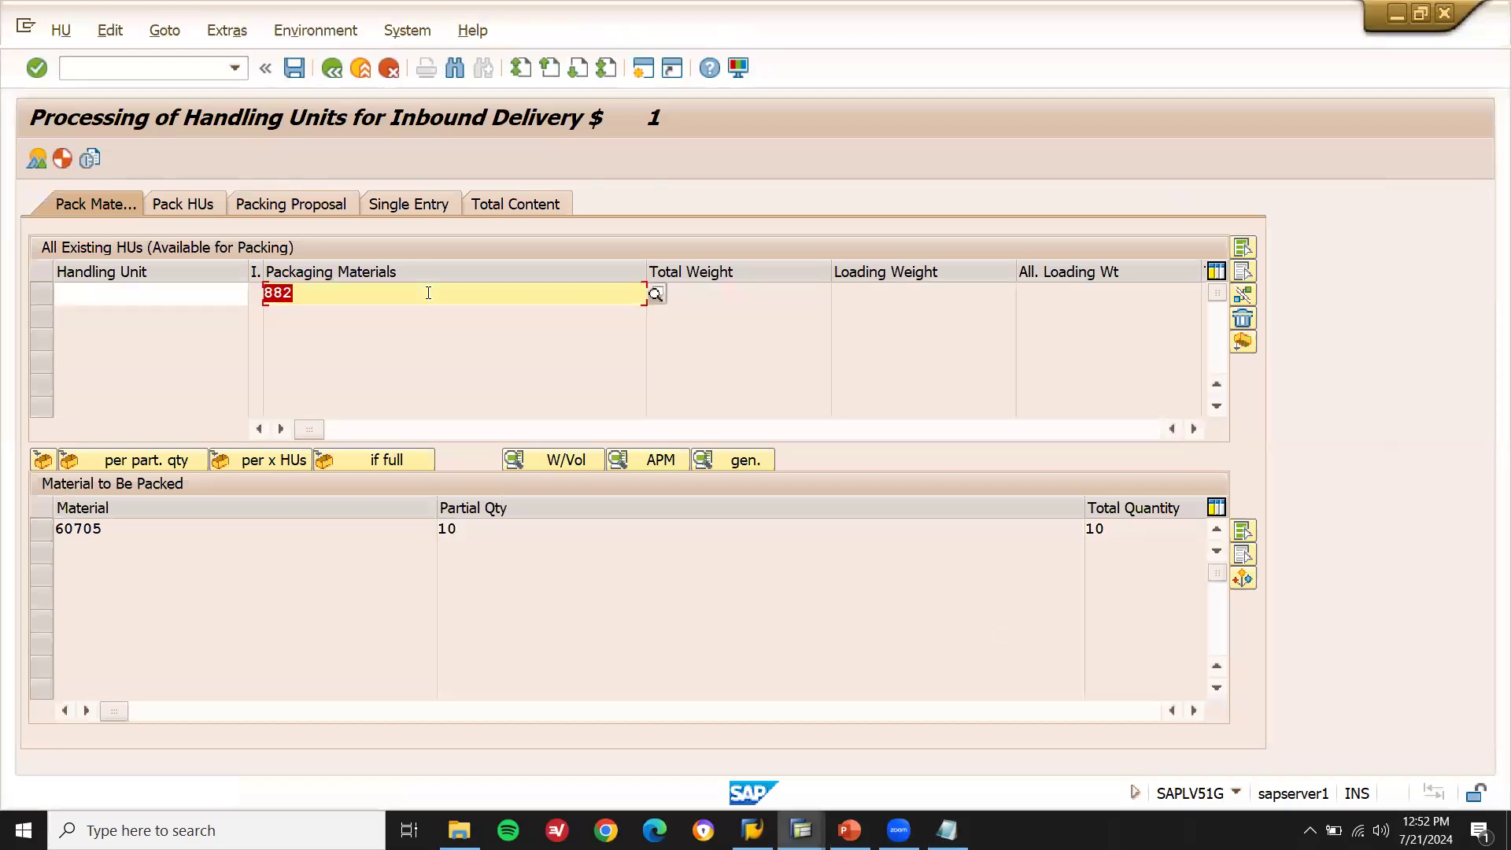
pyautogui.write('1882')
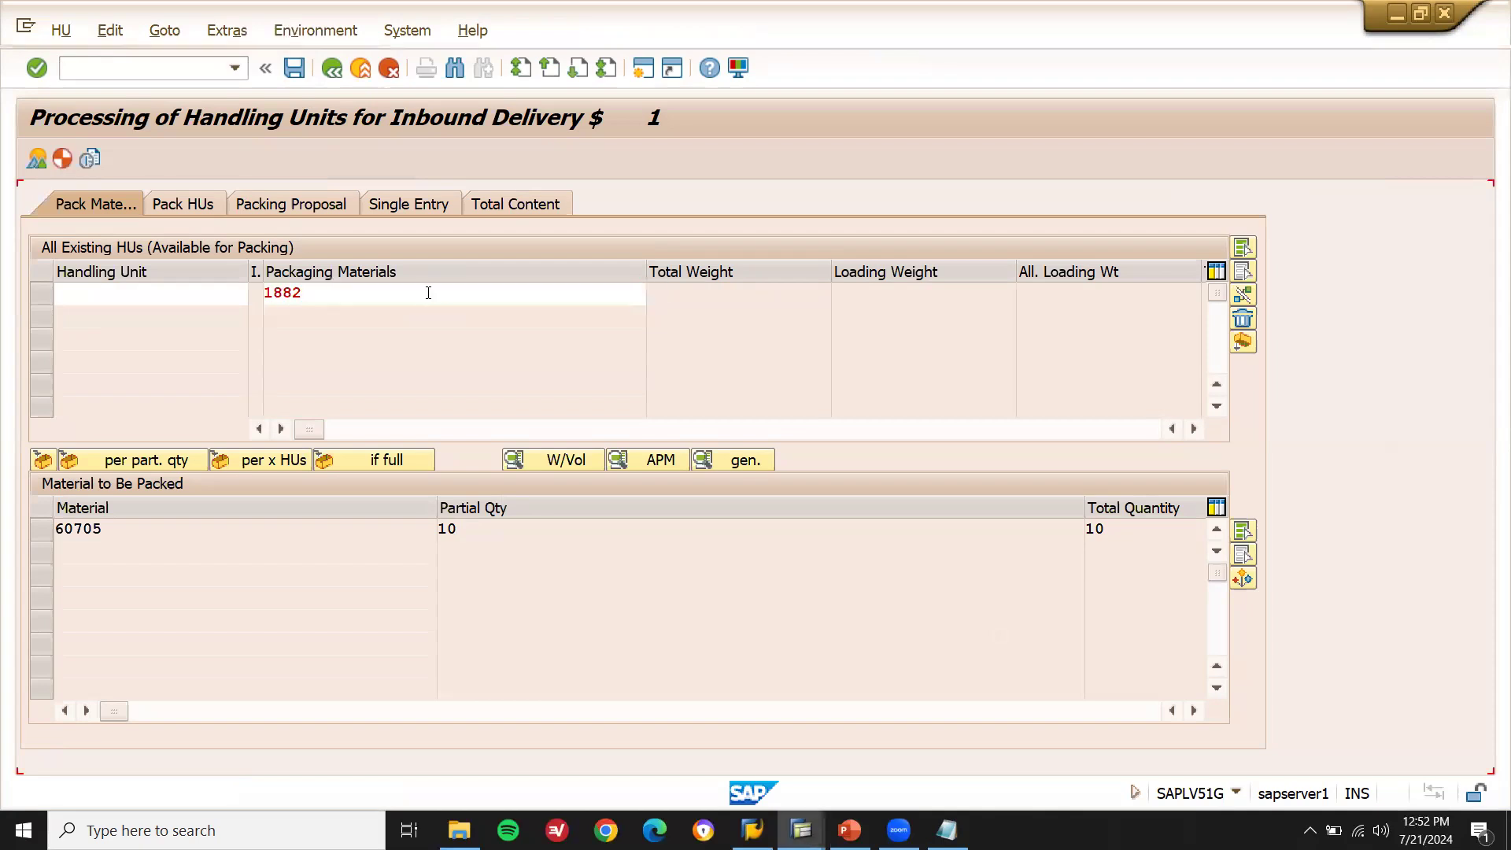
pyautogui.press('Return')
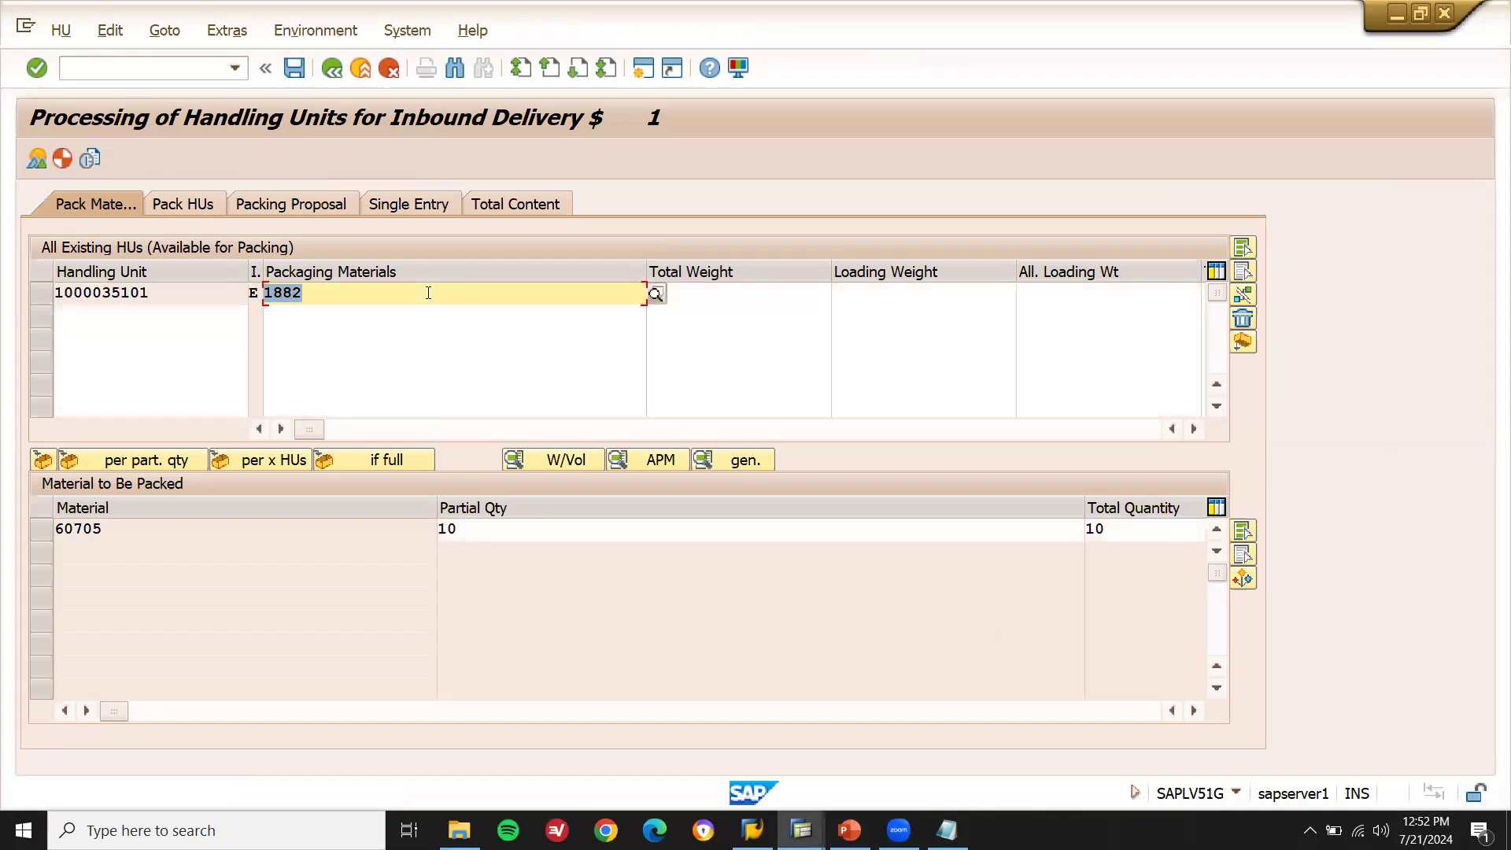
# - Copy the new handling unit number into a fifth Notepad line, prefixed with HU
pyautogui.click(172, 293)
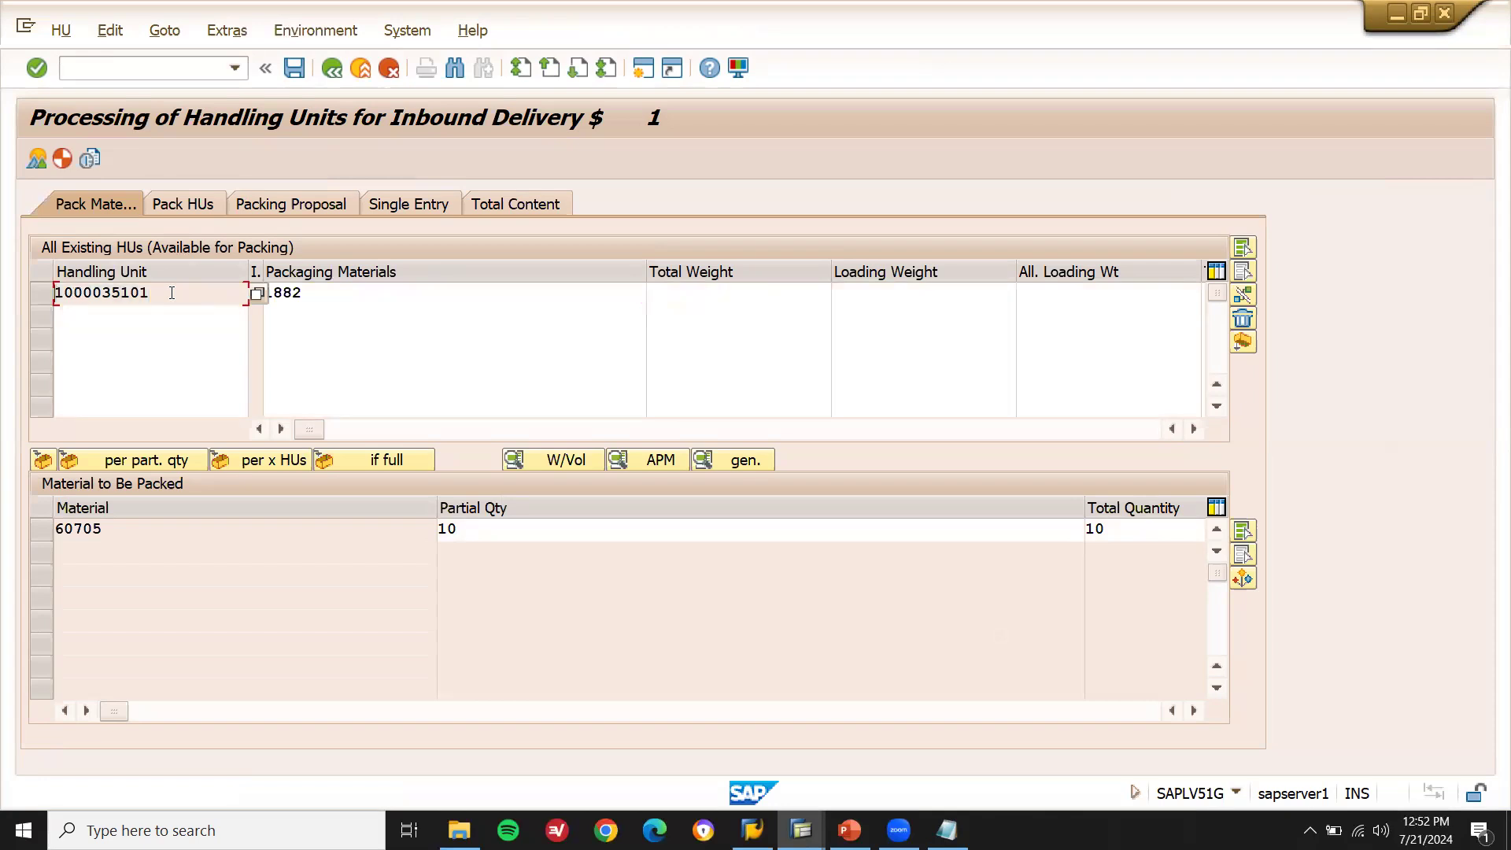
pyautogui.hotkey('alt', 'Tab')
pyautogui.press('Down')
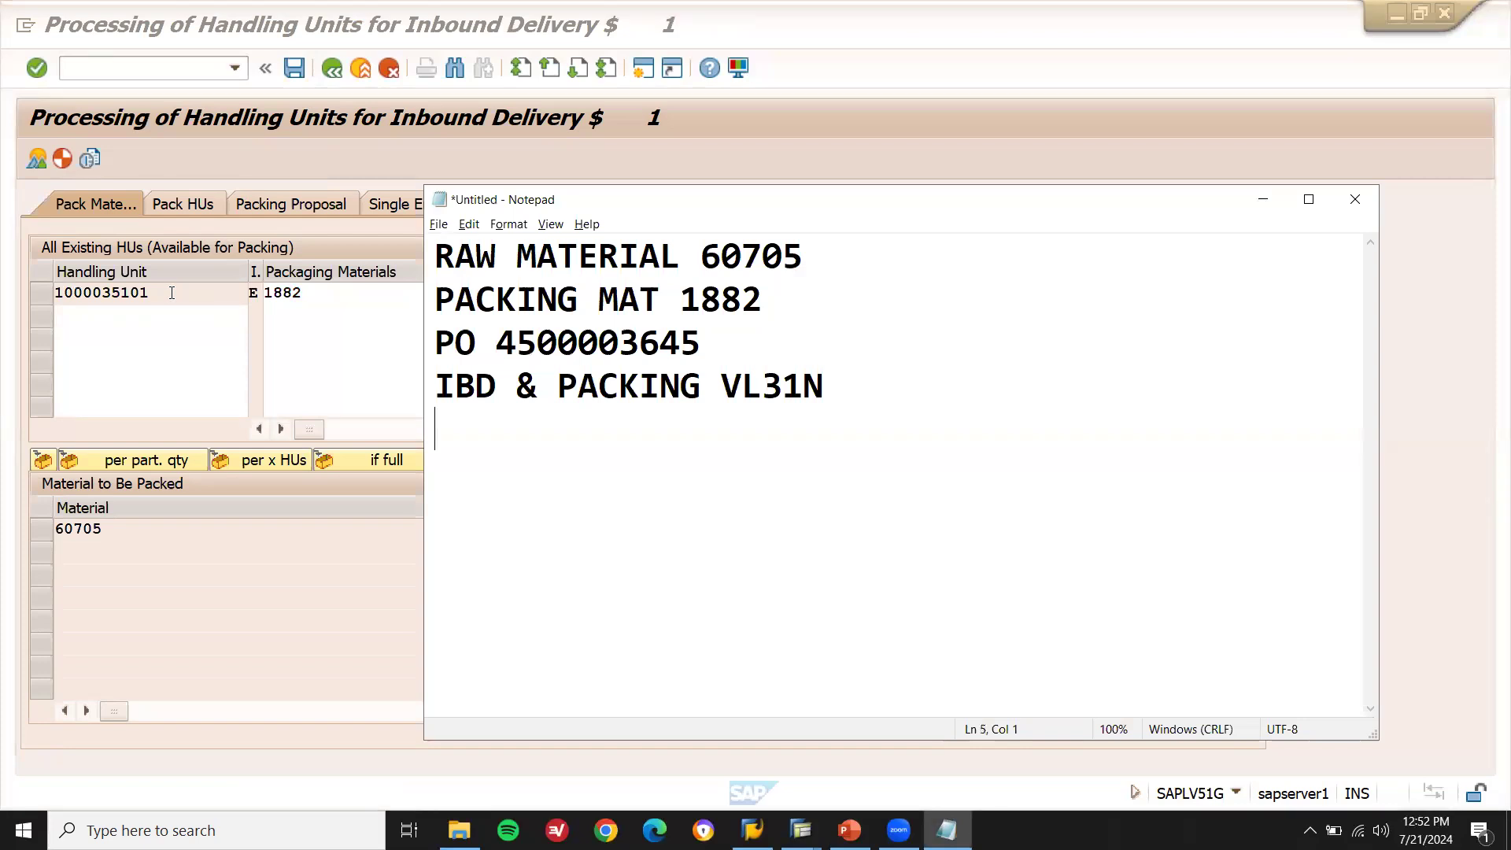
pyautogui.hotkey('ctrl', 'v')
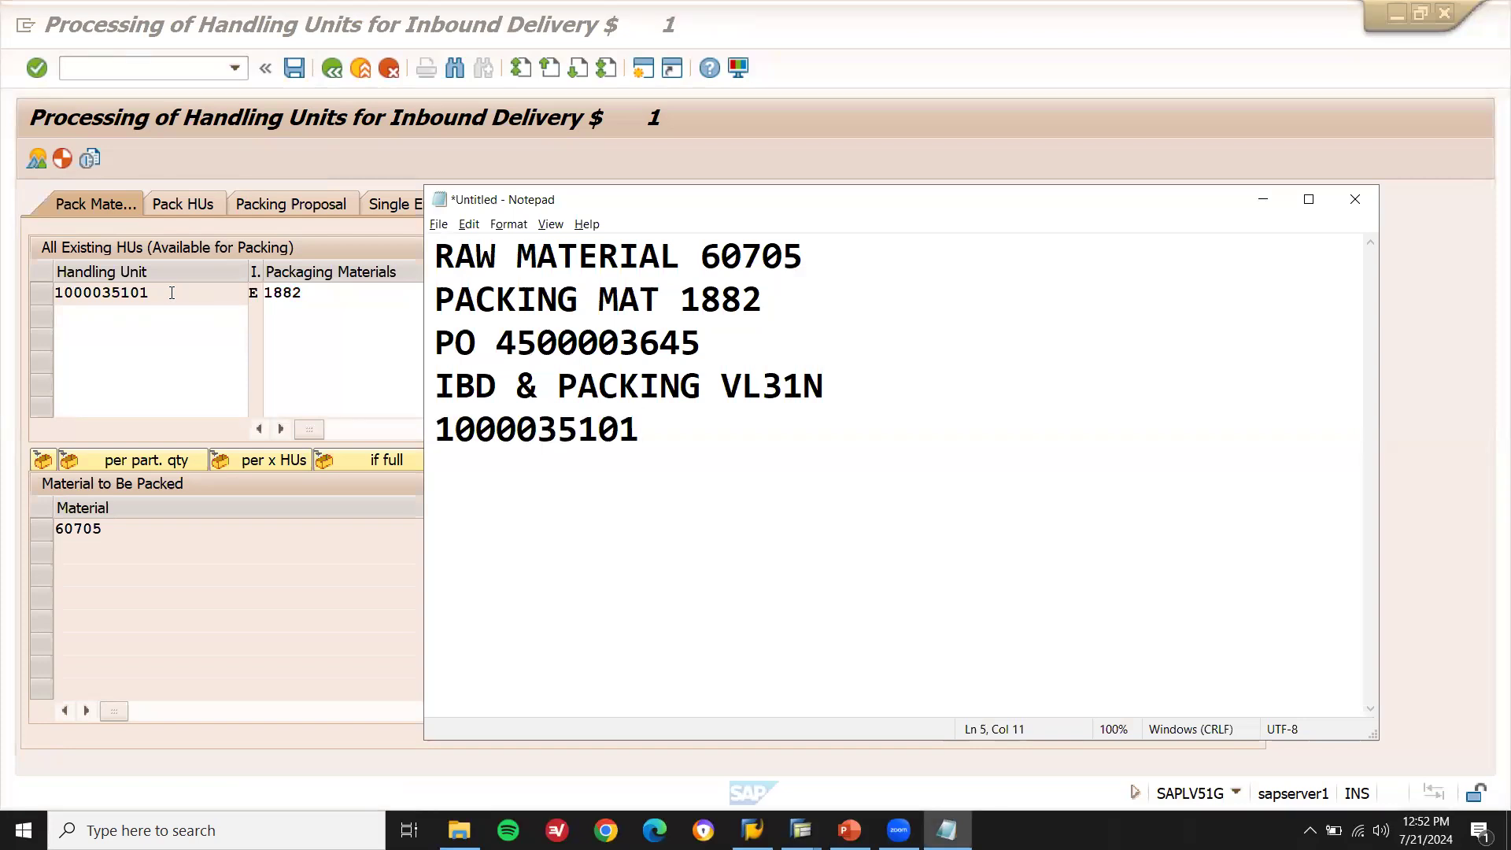
pyautogui.write('HU')
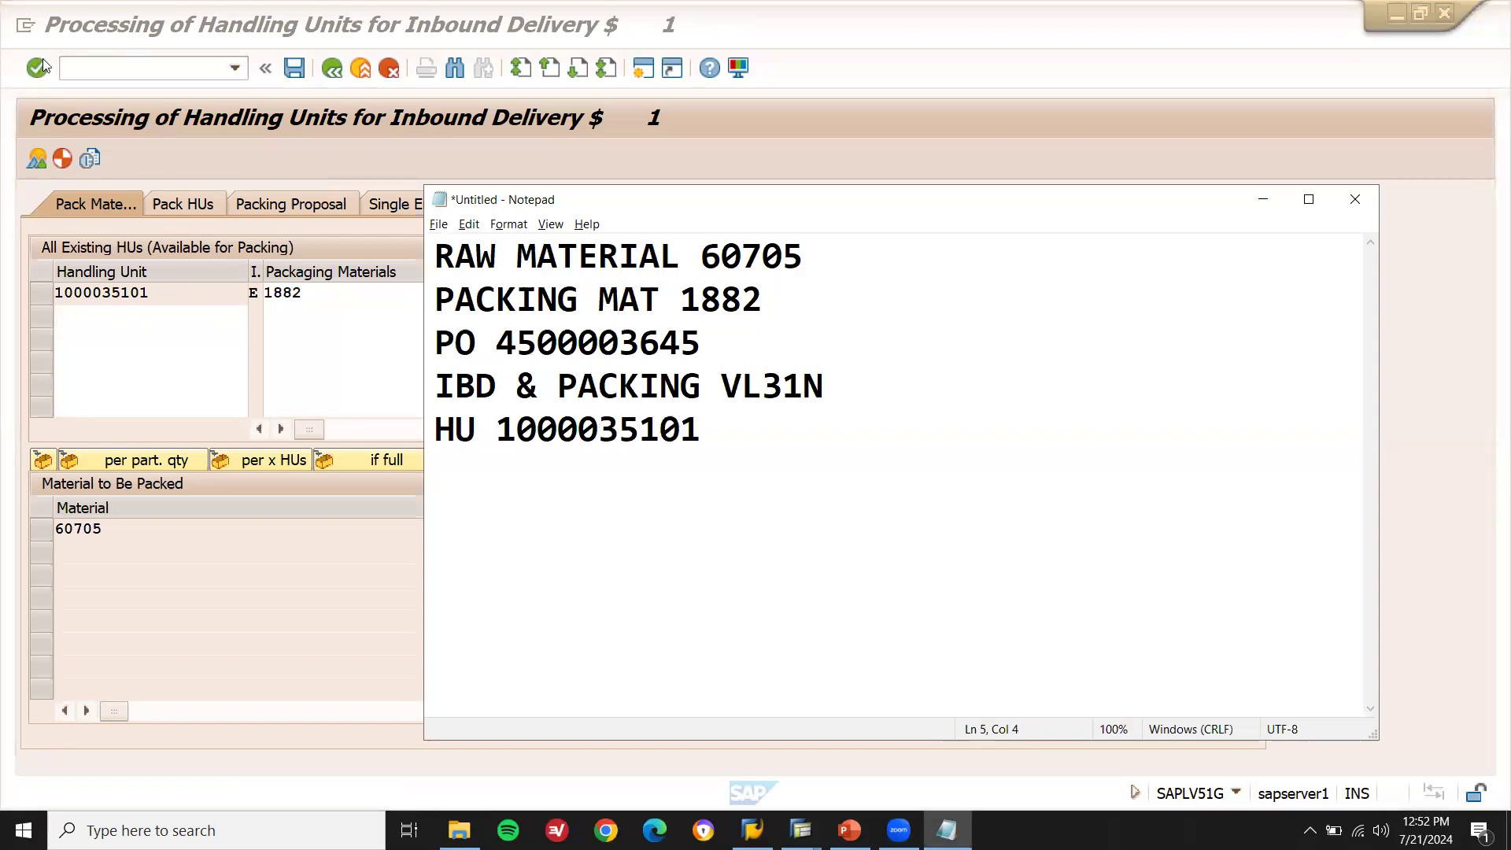
# - Return to SAP, leave the handling unit screen and save the inbound delivery
pyautogui.click(227, 161)
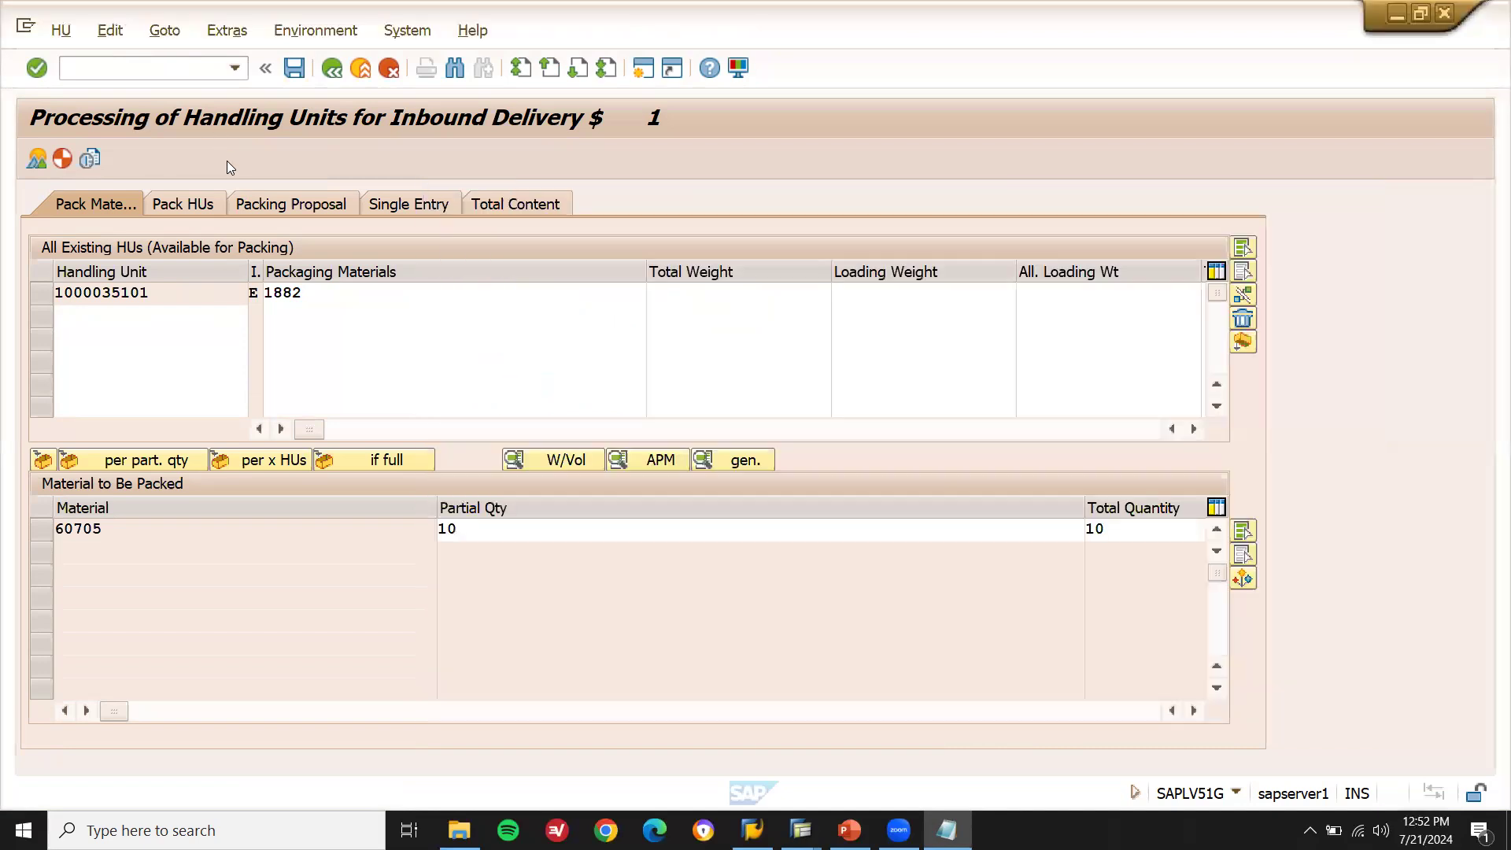
pyautogui.click(332, 70)
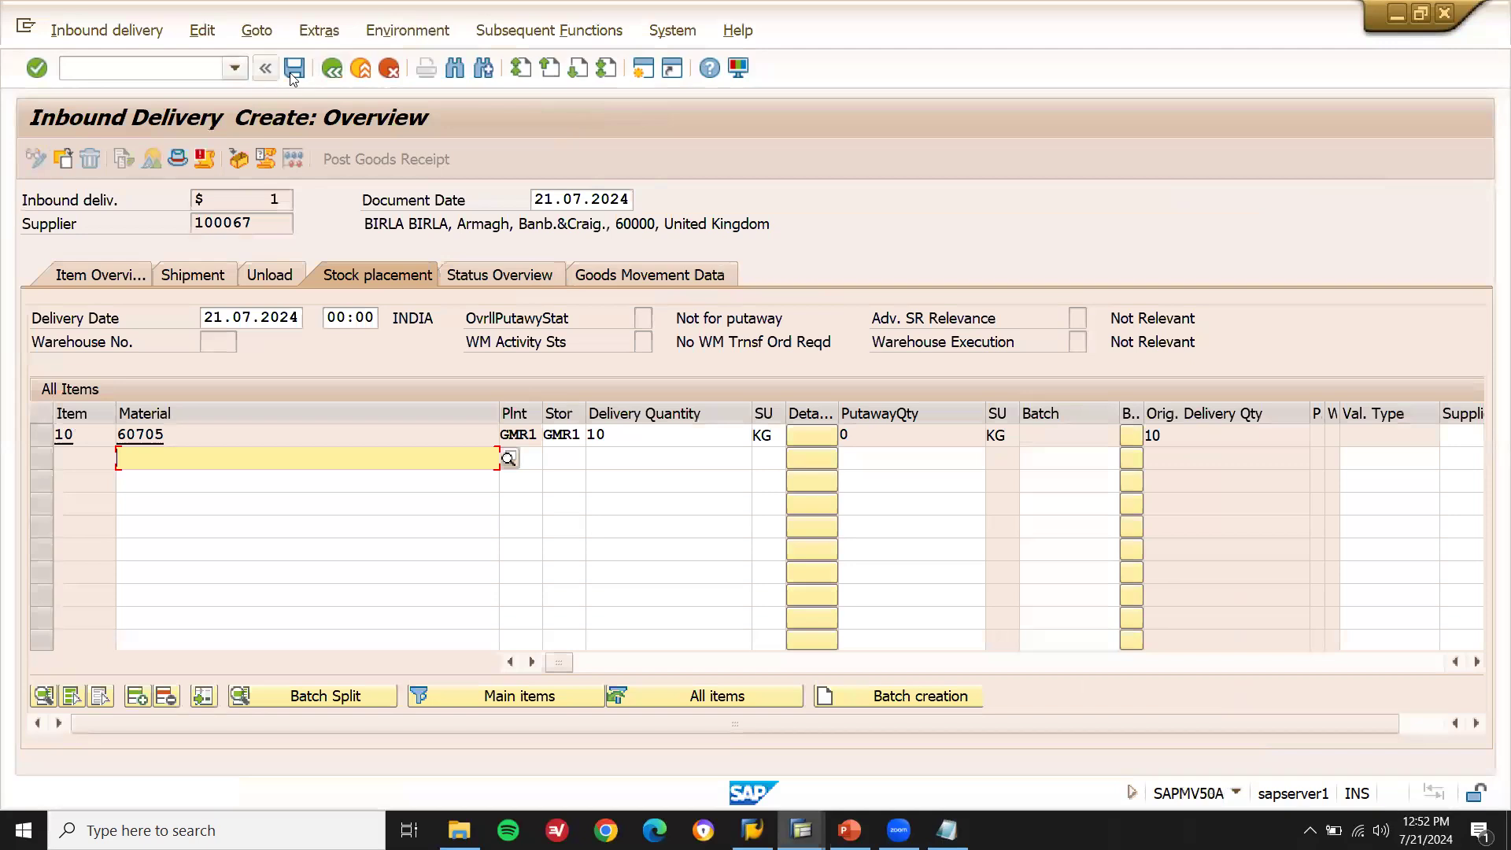
pyautogui.click(293, 70)
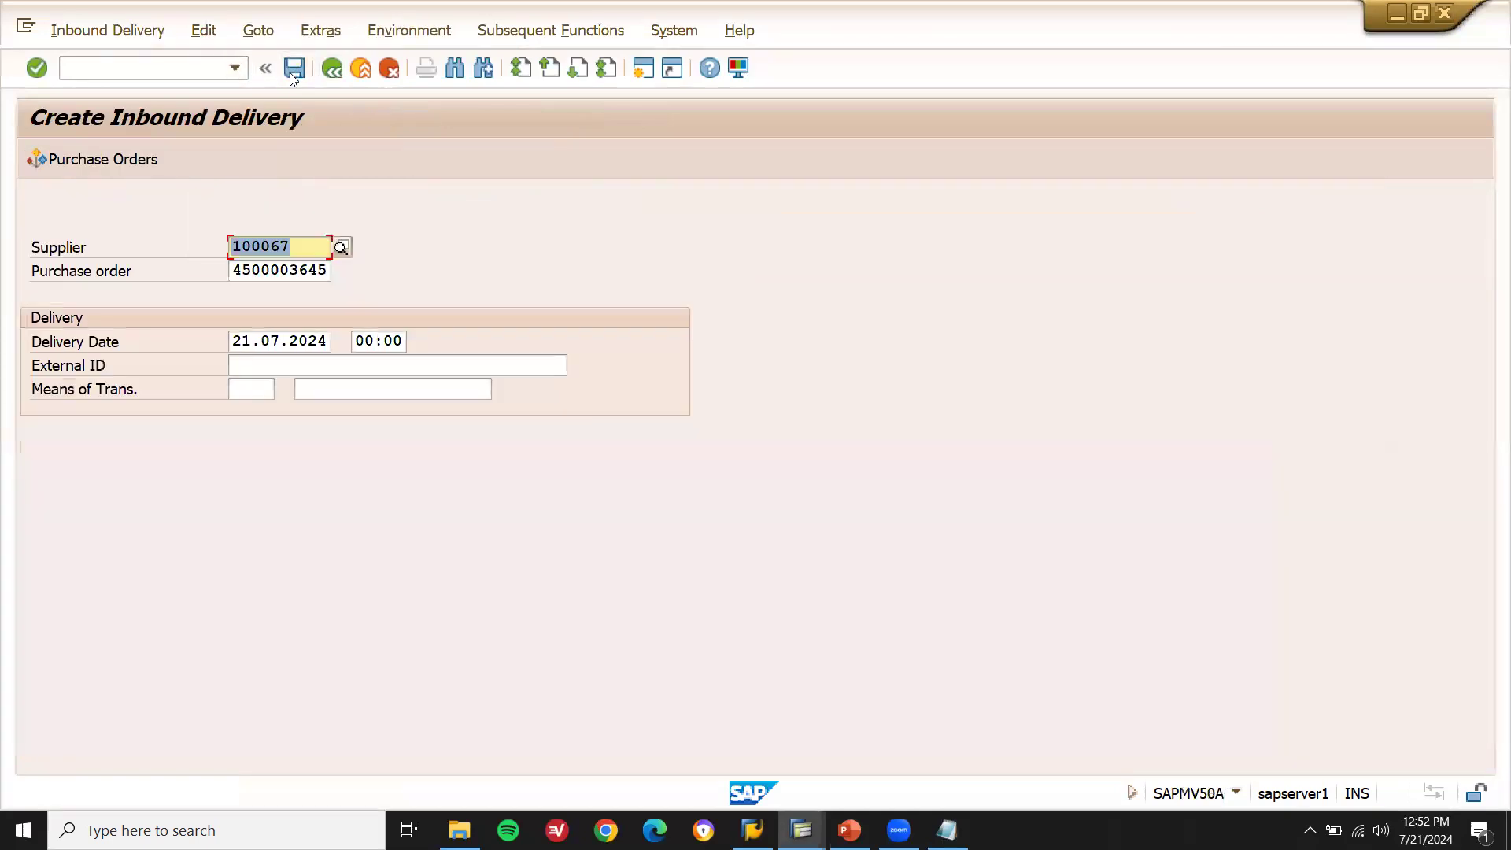
pyautogui.click(292, 69)
pyautogui.click(290, 73)
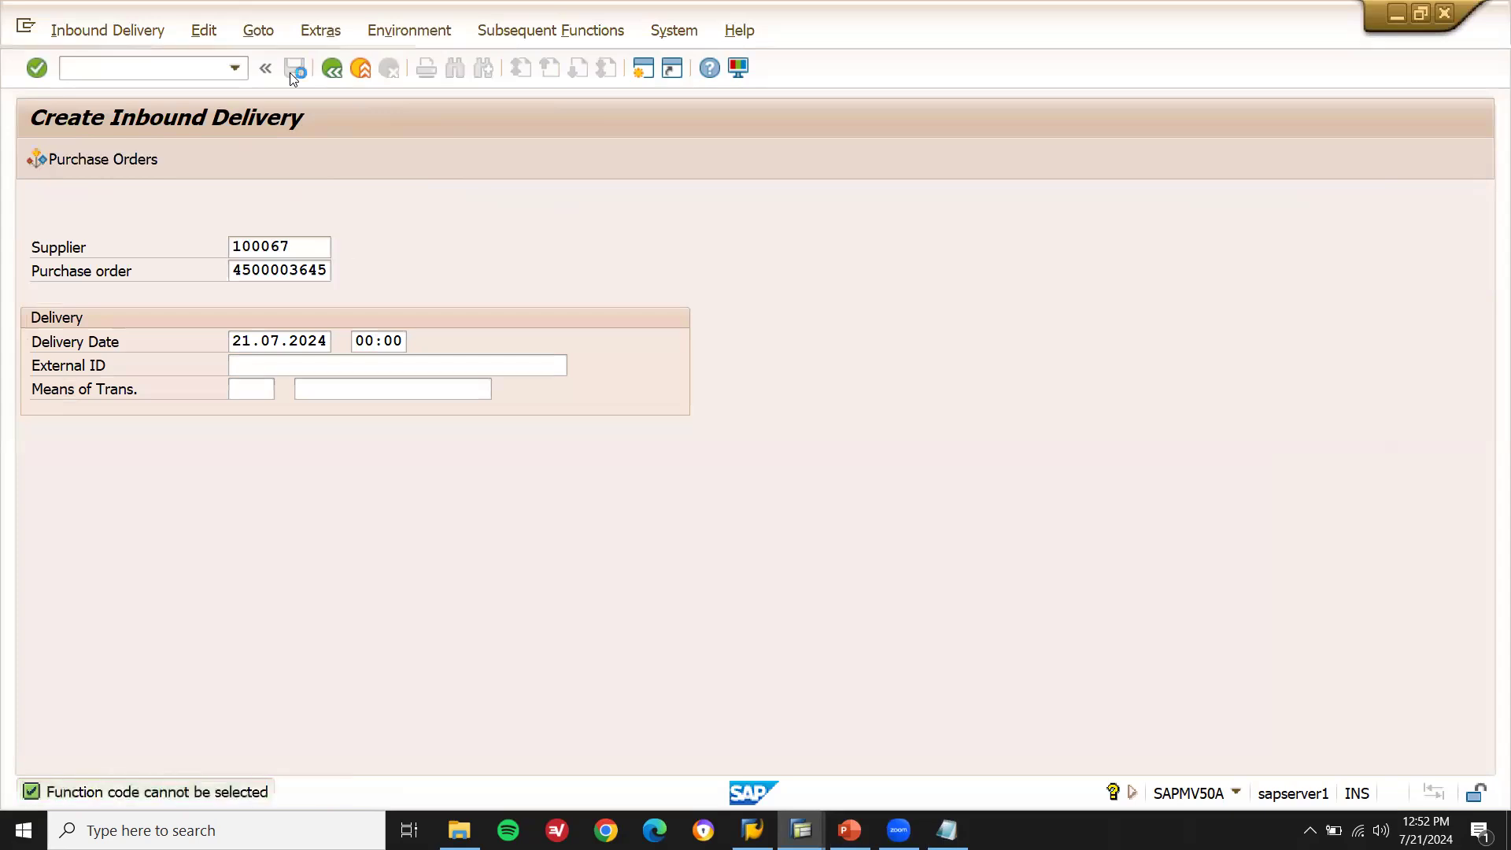
# - Open the Change Inbound Delivery transaction and post the goods receipt for the saved delivery
pyautogui.click(199, 69)
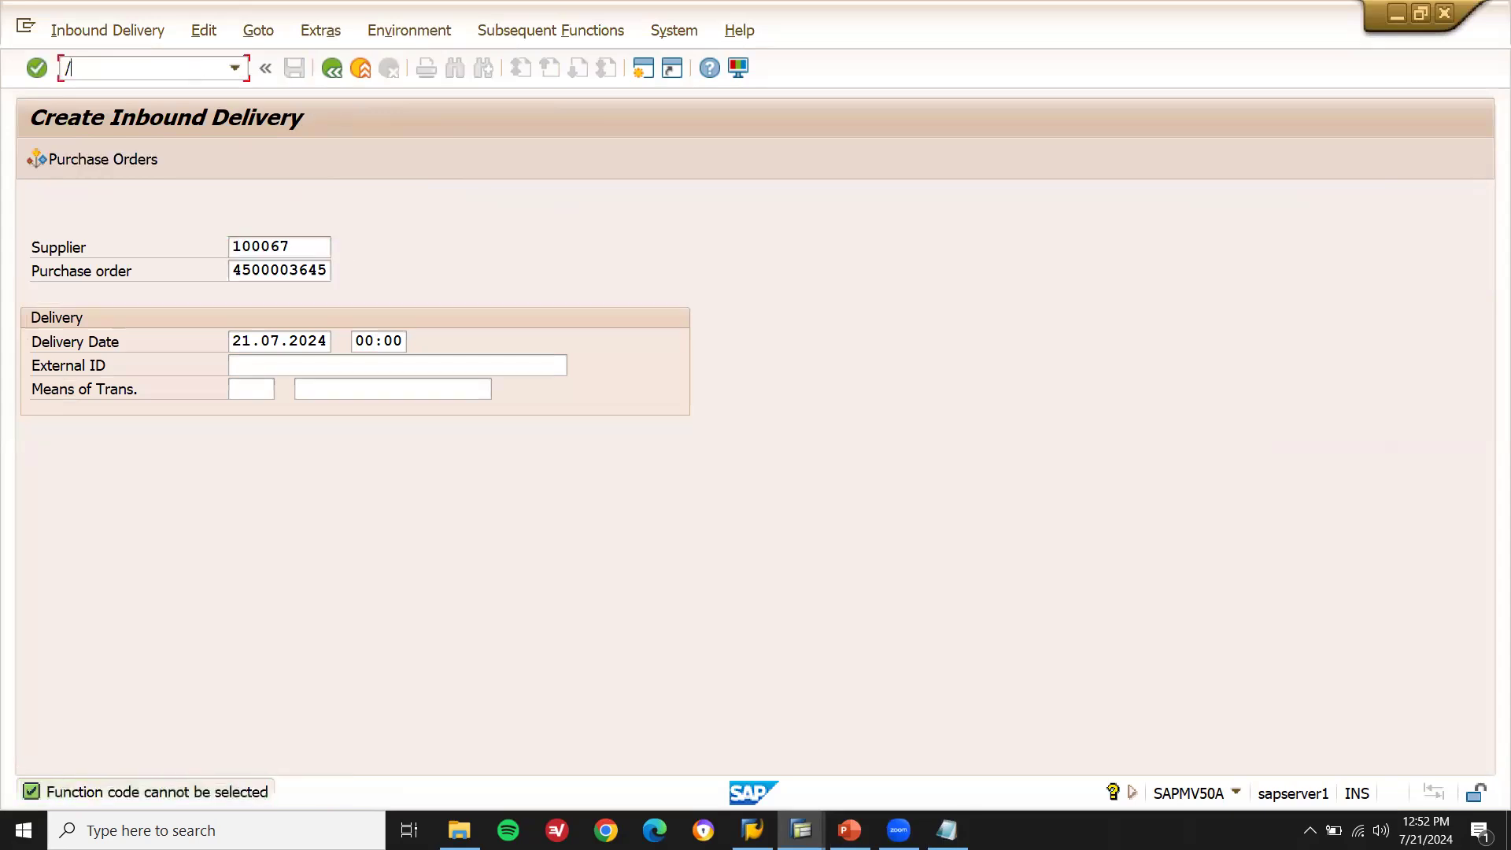
pyautogui.press('Return')
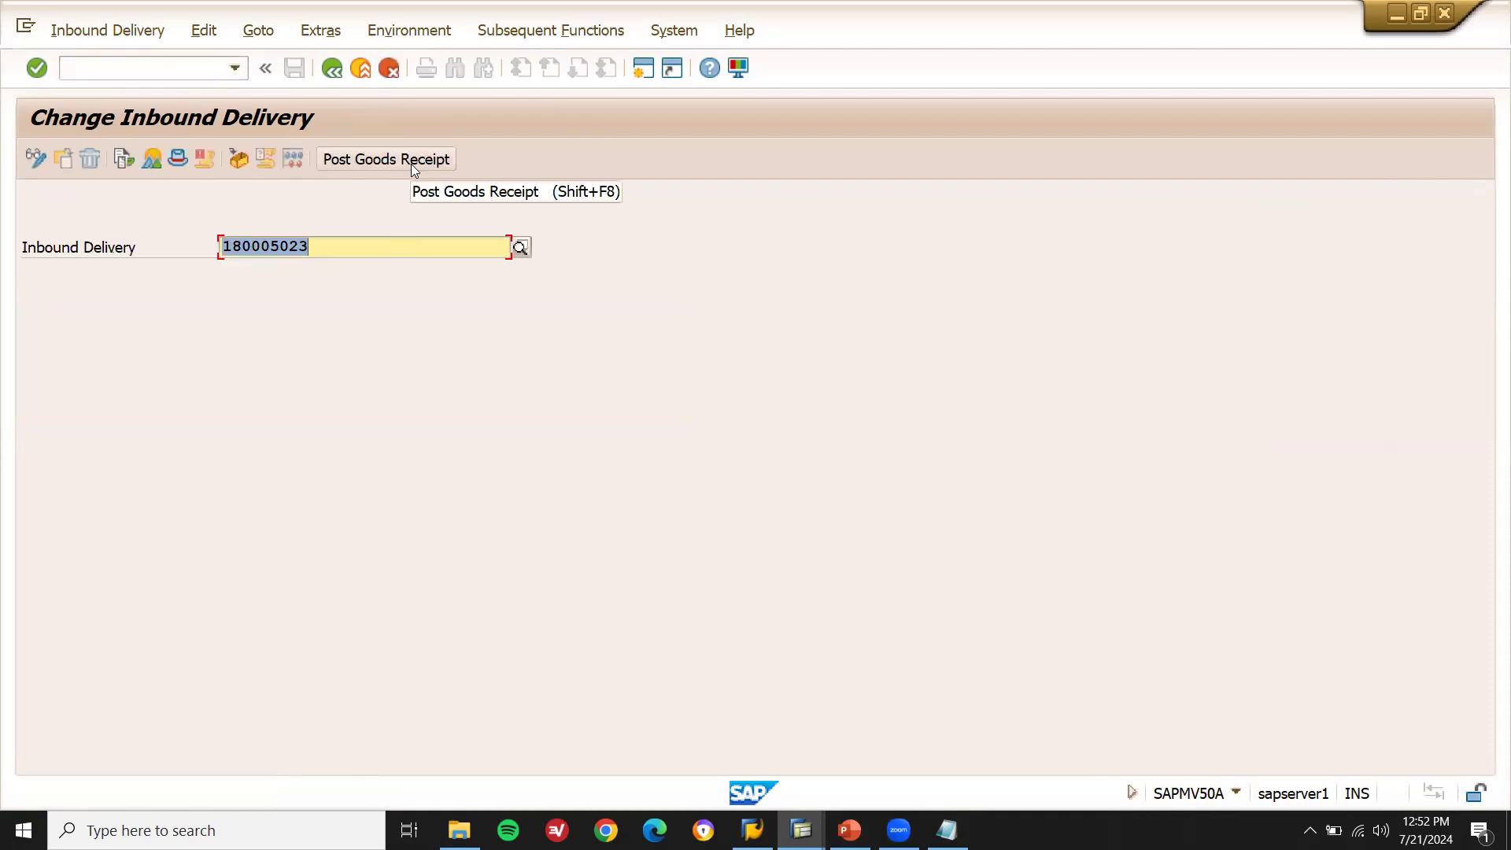
pyautogui.click(388, 163)
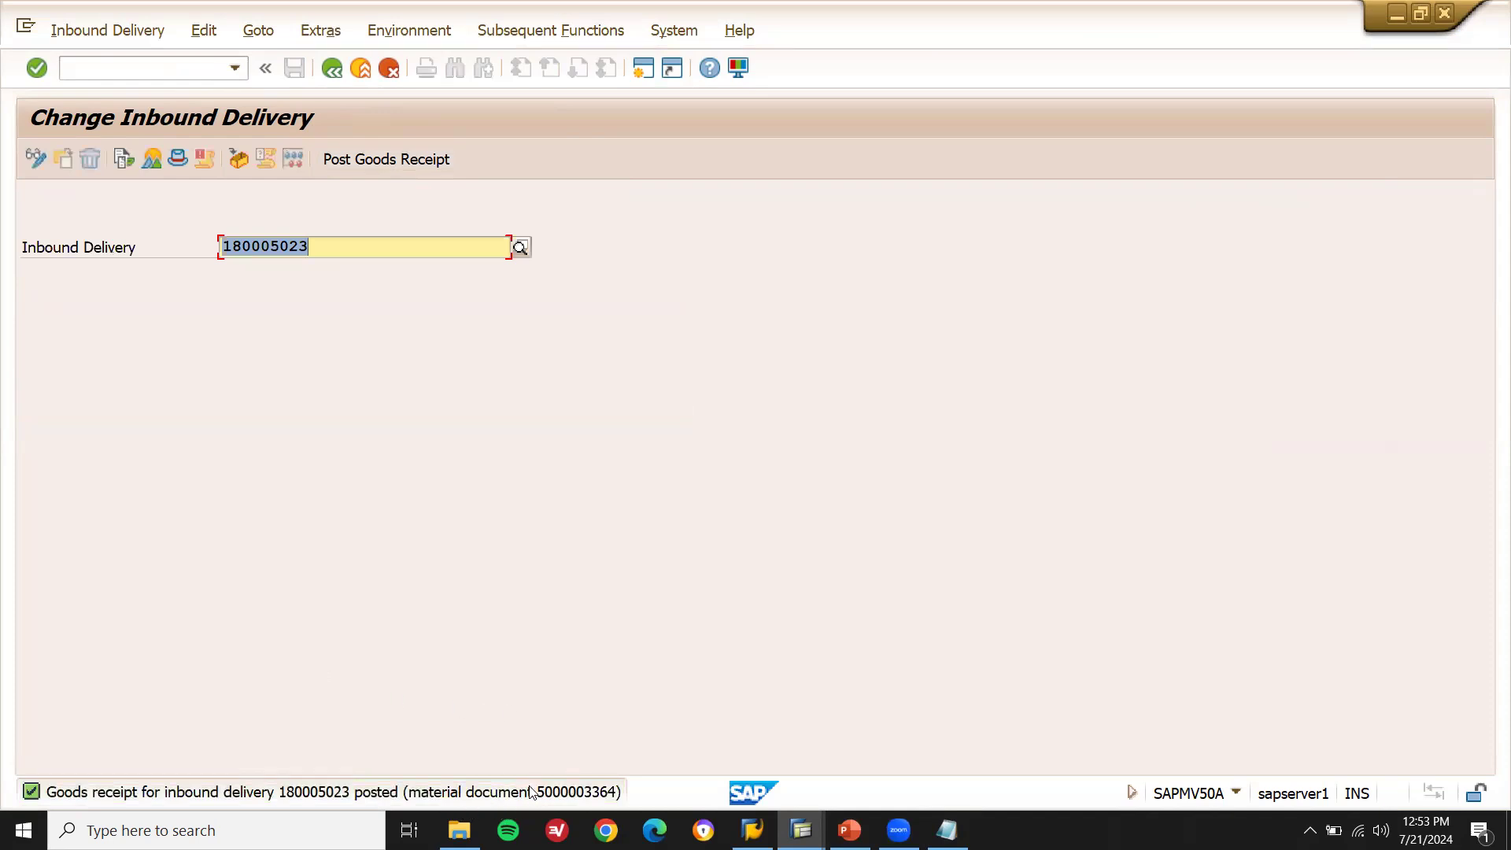
# - Open stock overview transaction MMBE and set its material to 60705, copied from the Notepad notes
pyautogui.click(183, 74)
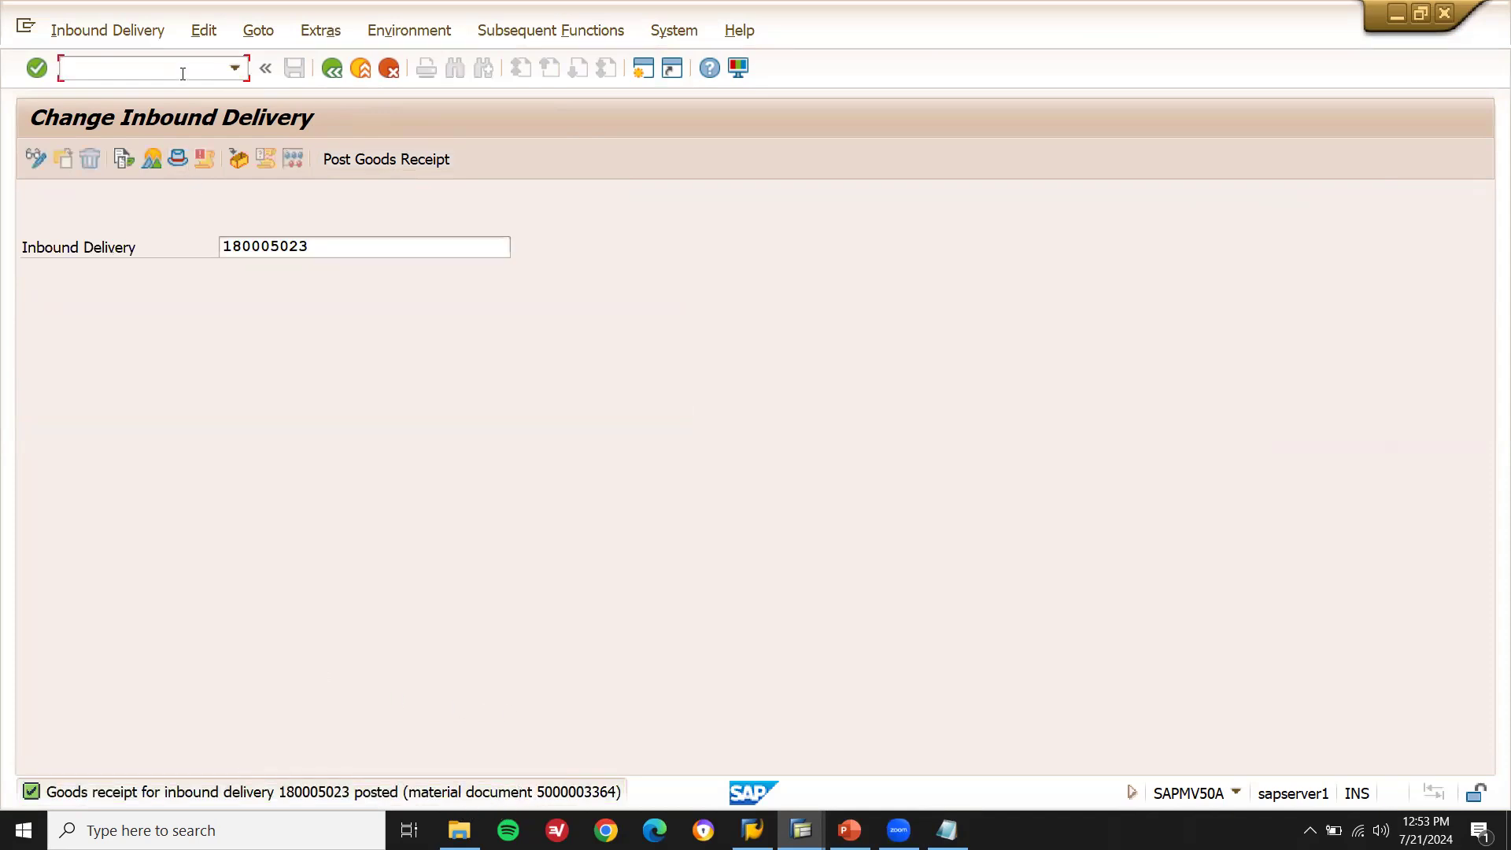
pyautogui.write('/NMMBE')
pyautogui.press('Return')
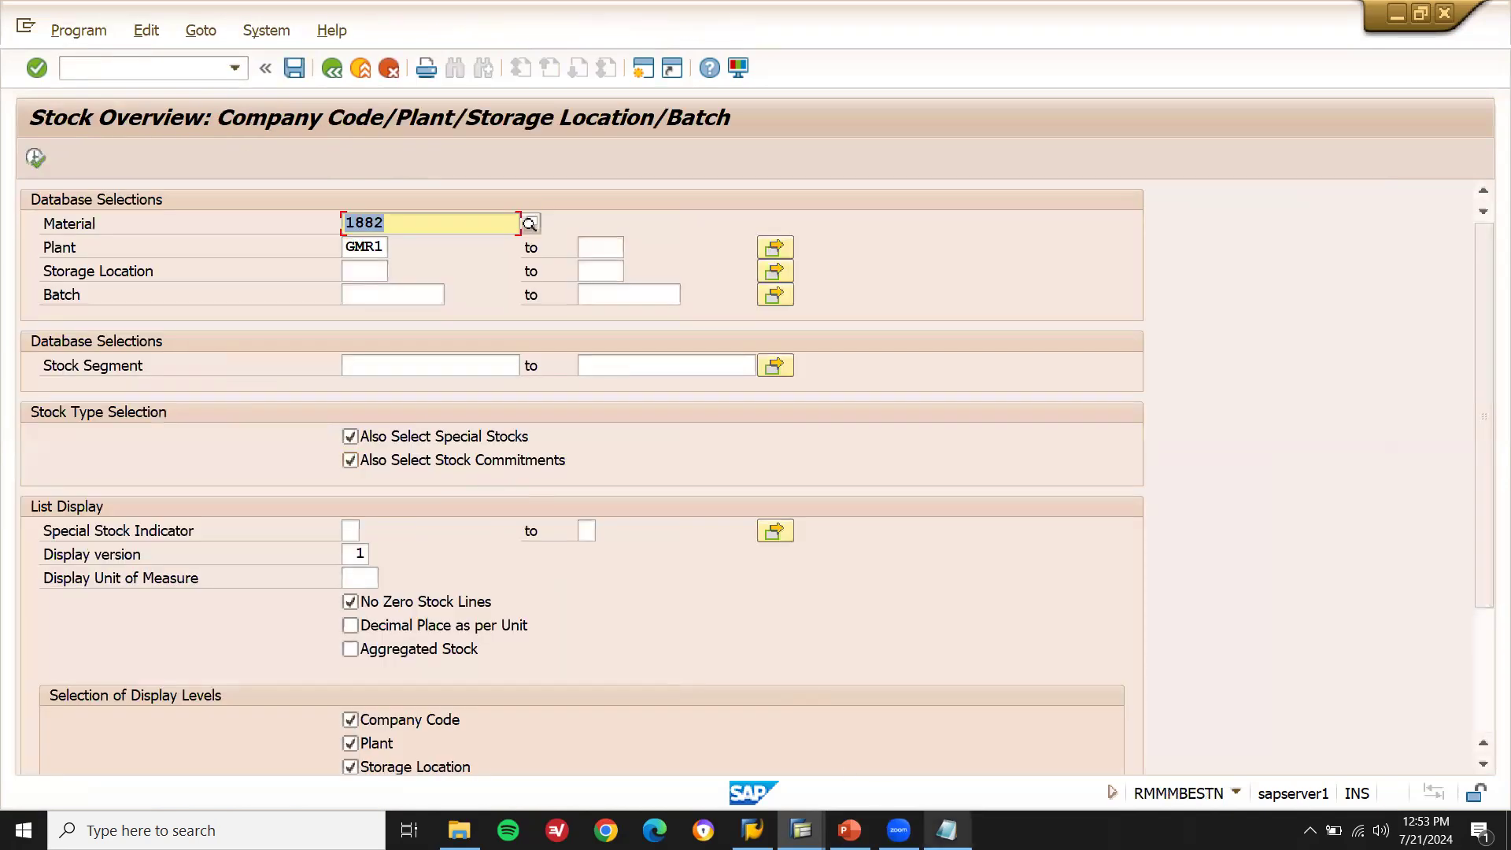
pyautogui.click(947, 829)
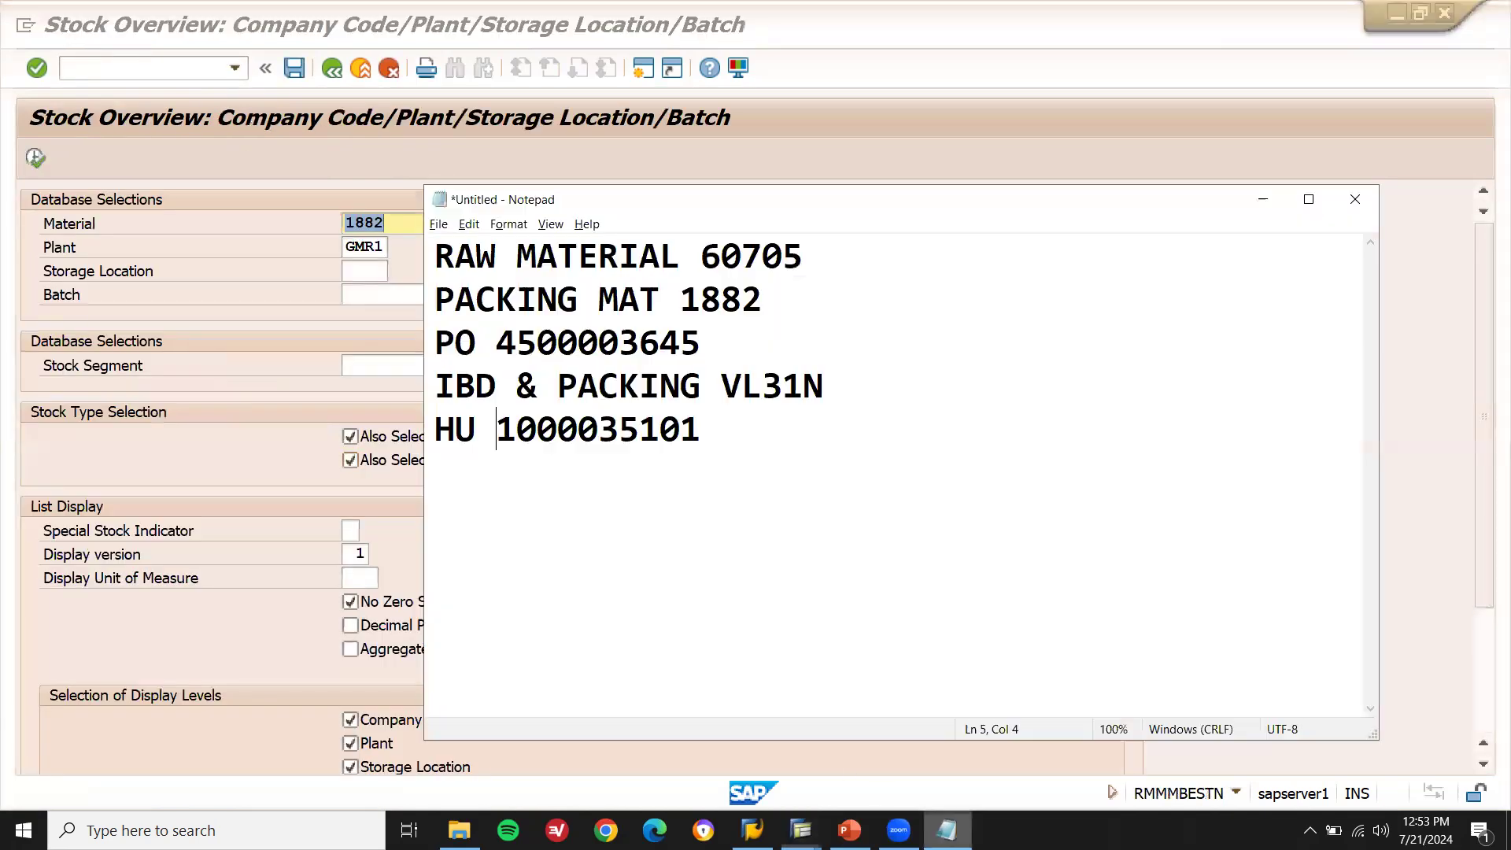
pyautogui.doubleClick(762, 263)
pyautogui.hotkey('ctrl', 'c')
pyautogui.hotkey('alt', 'Tab')
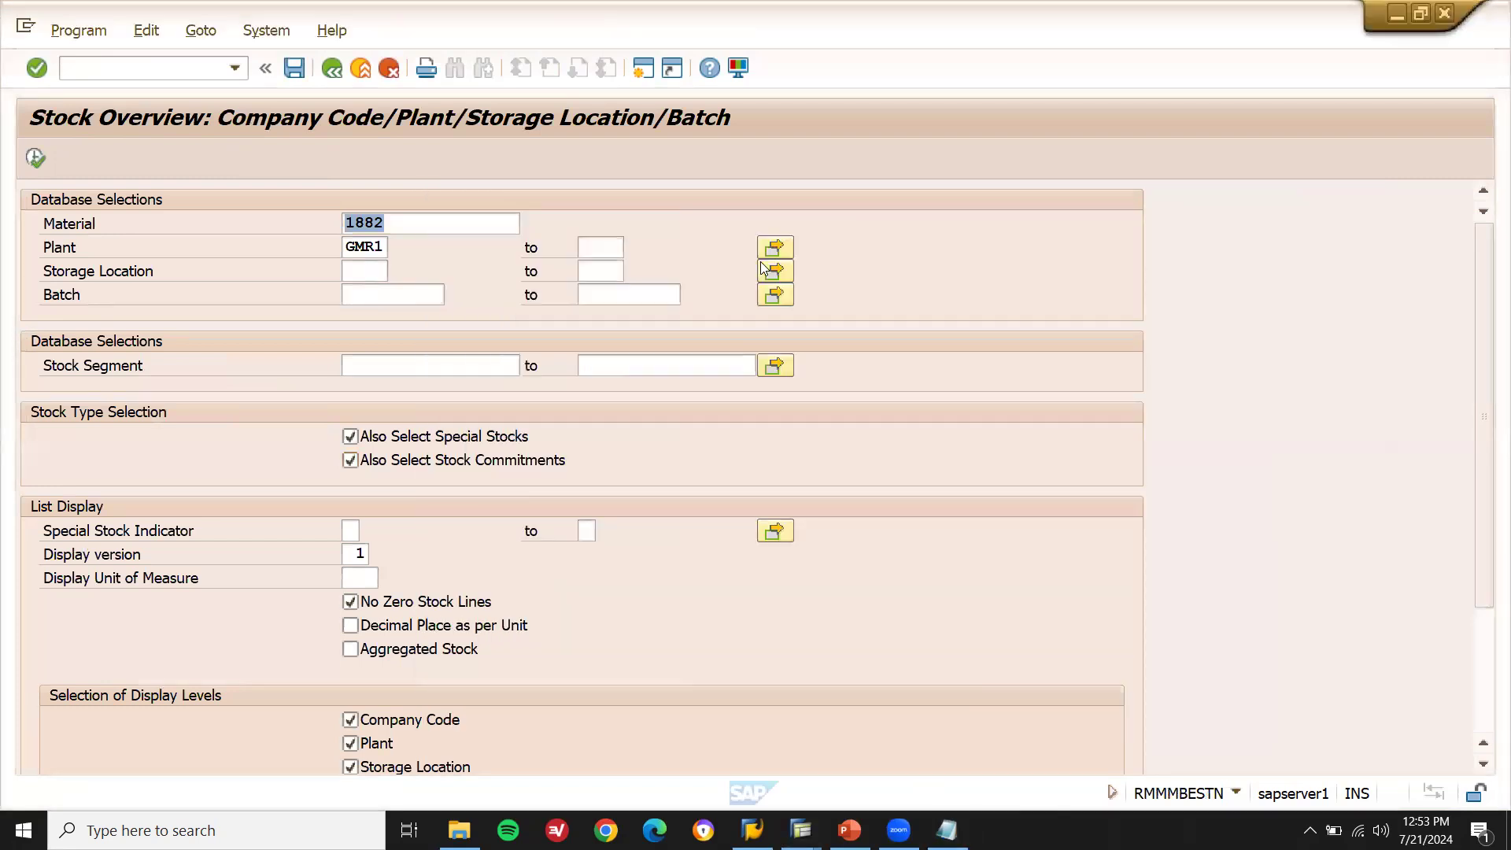
pyautogui.hotkey('ctrl', 'v')
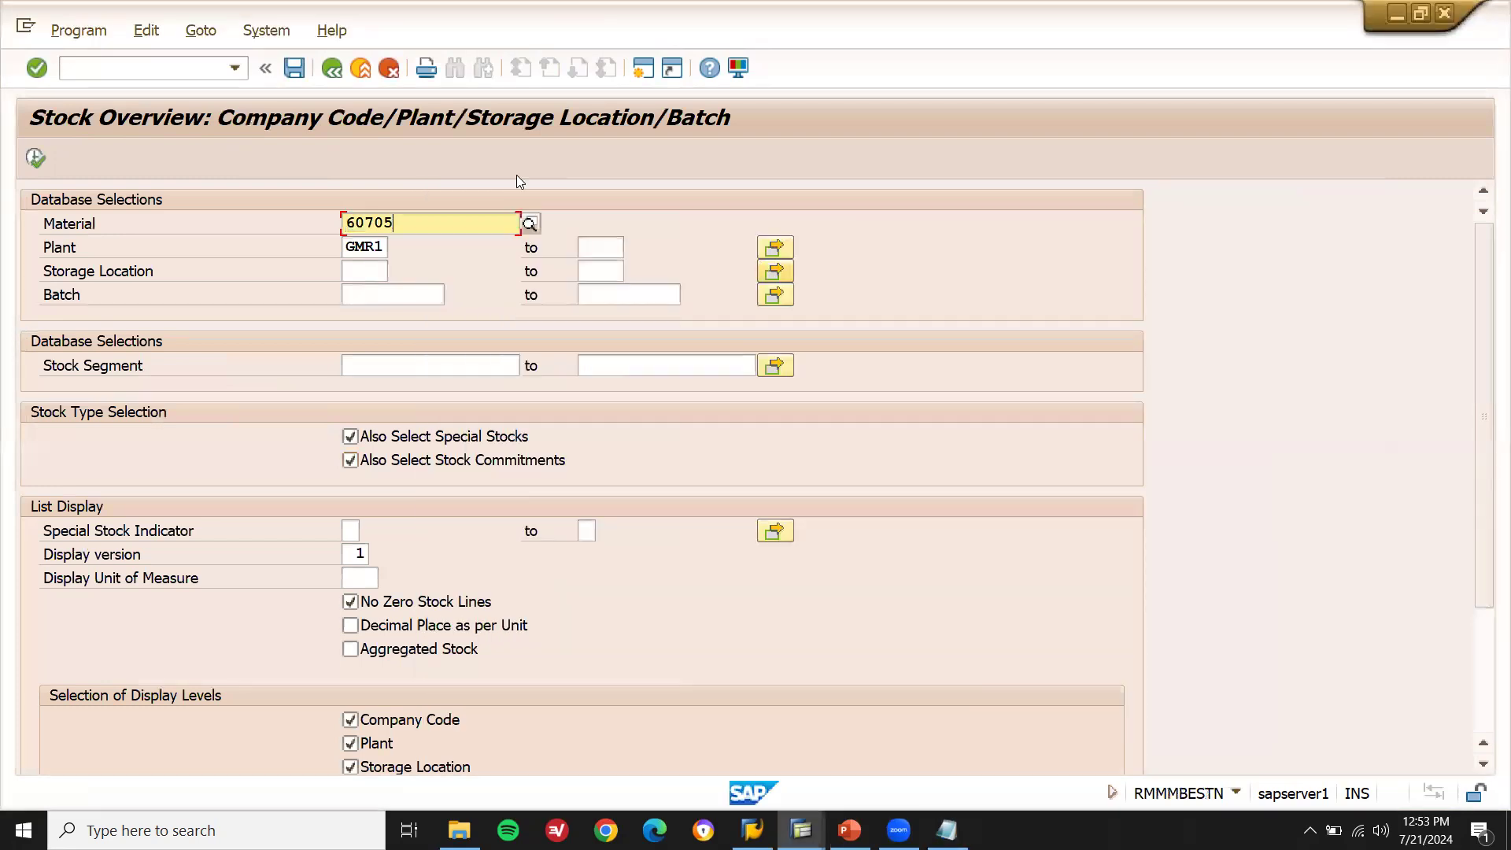
# - Run the stock overview, examine the unrestricted-use stock for plant GMR1, and return to SAP Easy Access
pyautogui.click(35, 160)
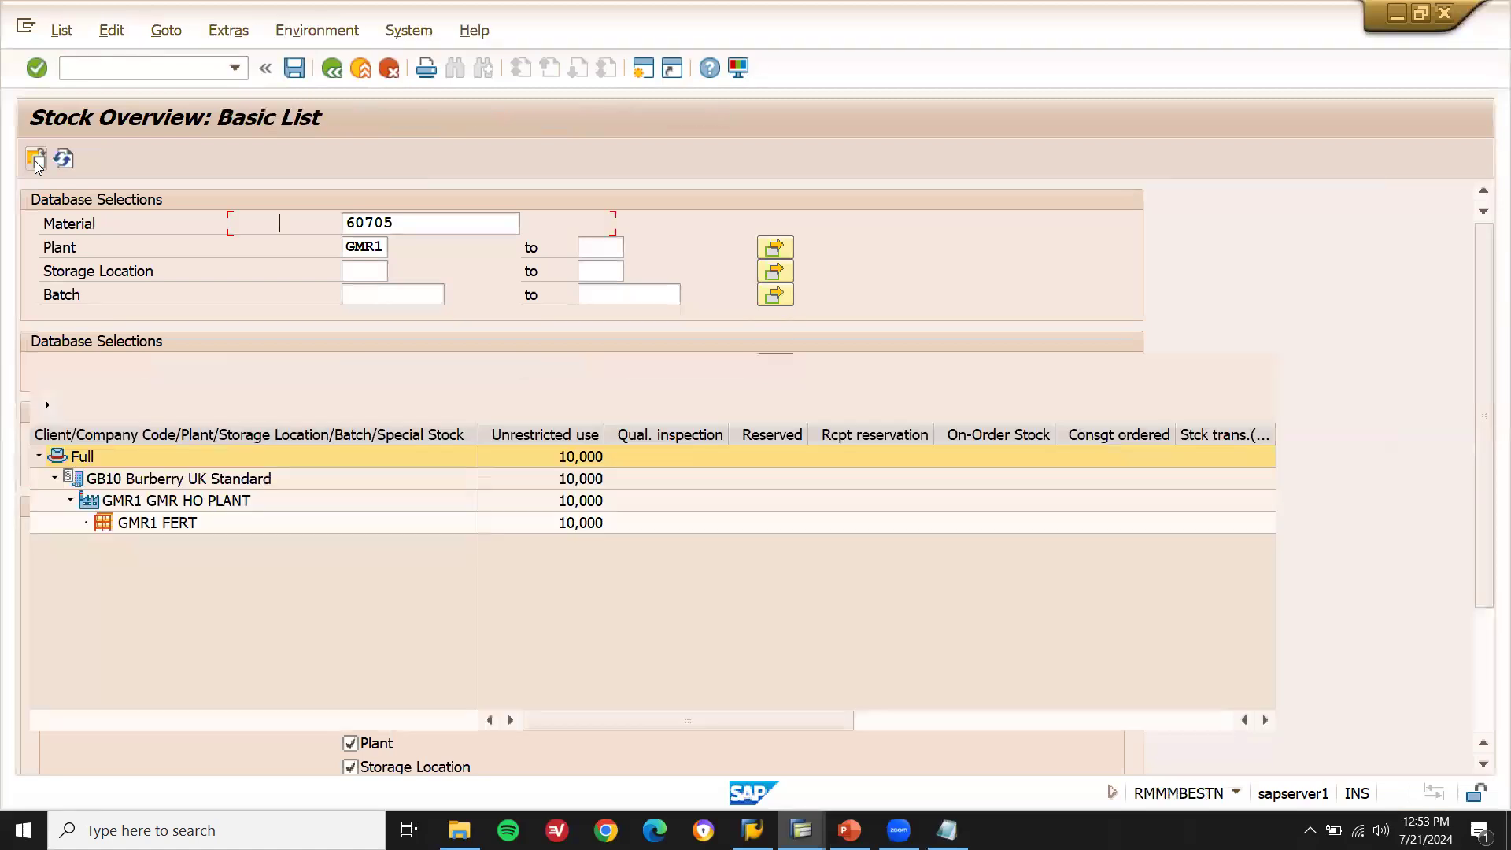
pyautogui.click(566, 436)
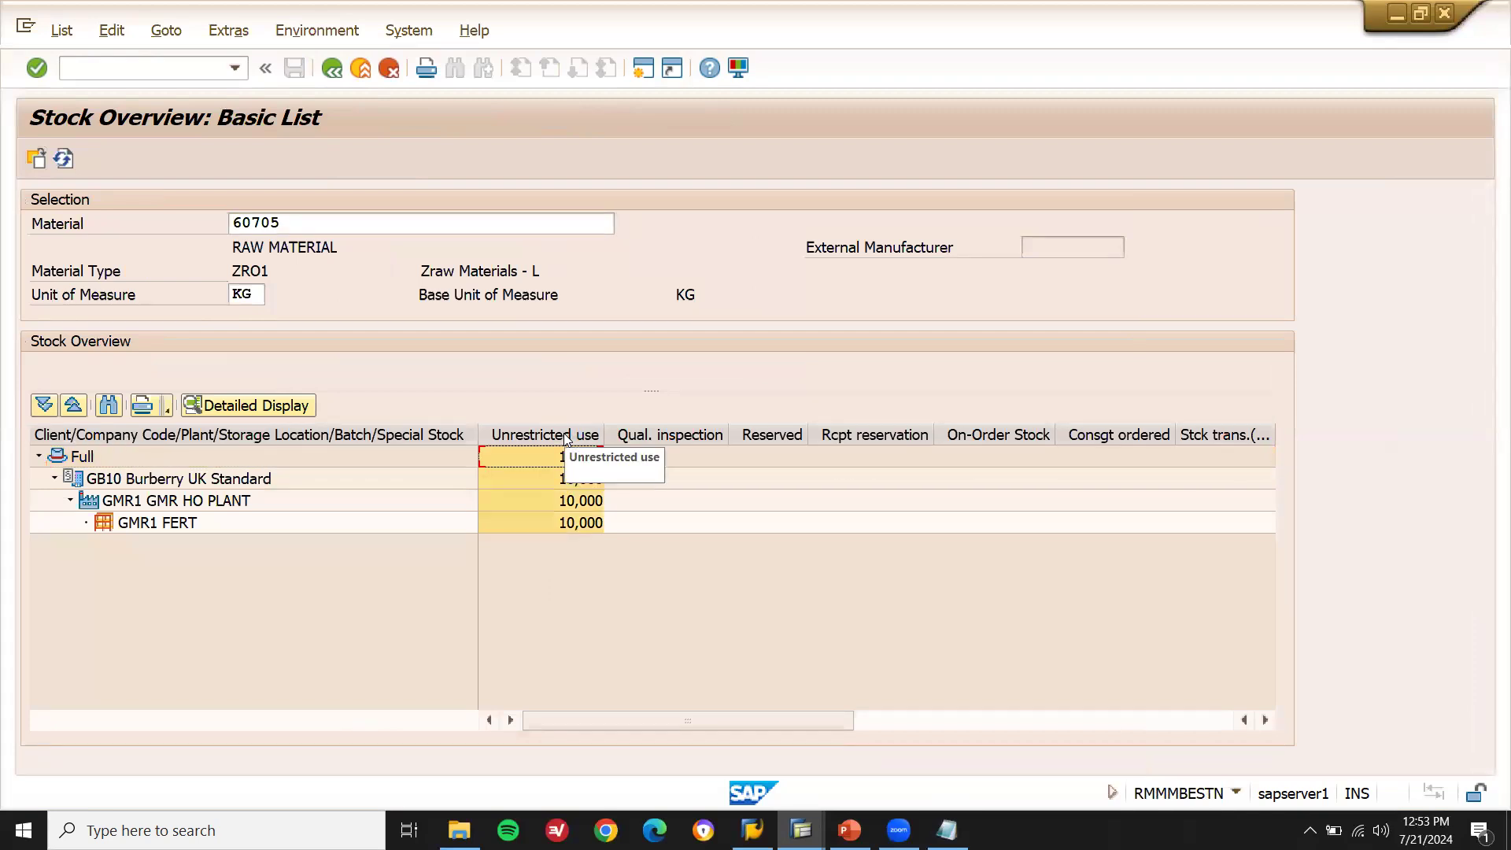
pyautogui.press('F3')
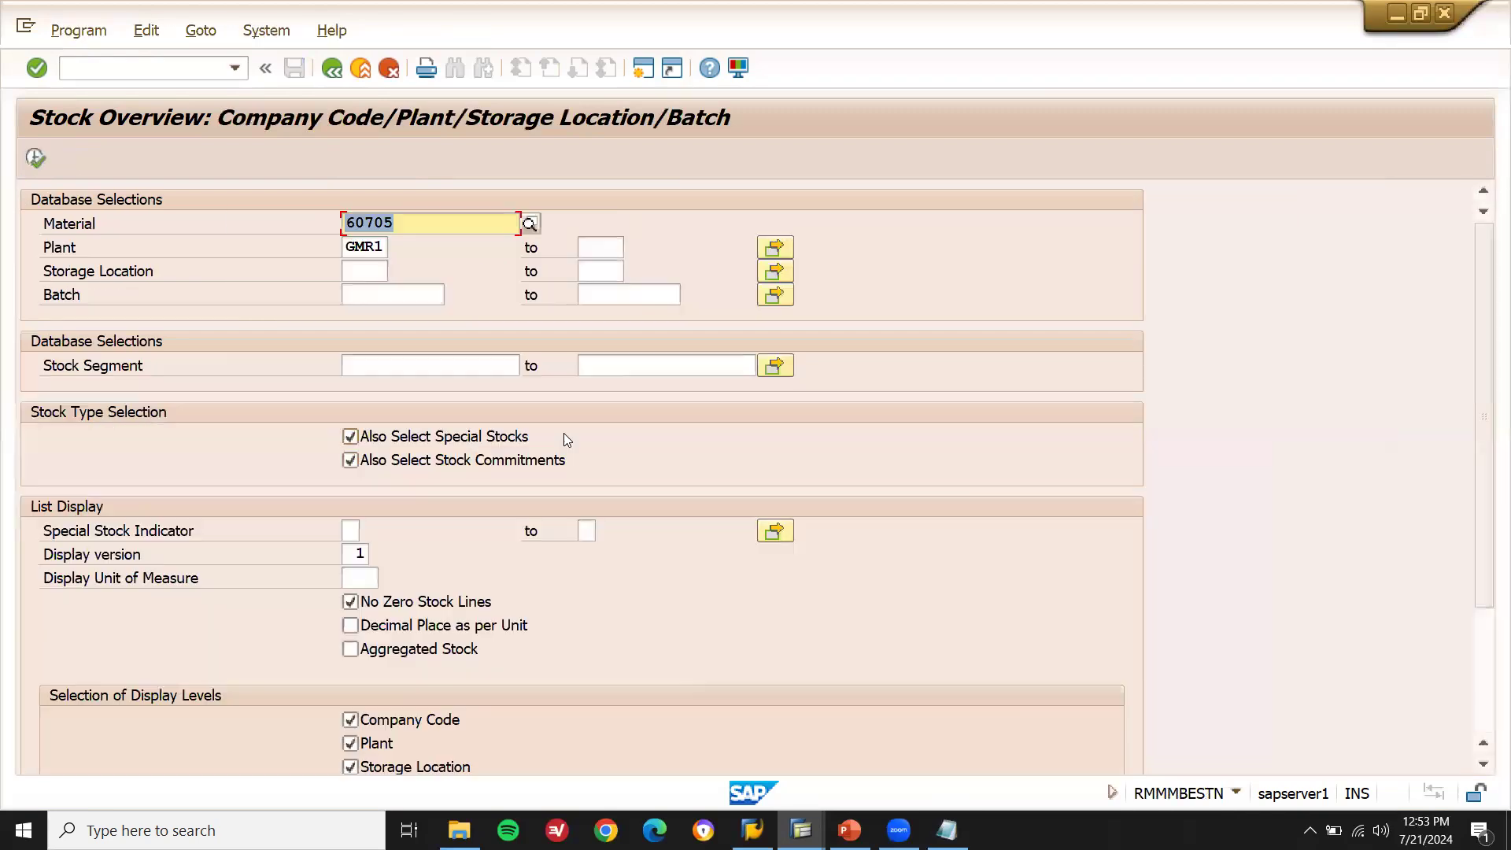
pyautogui.press('F3')
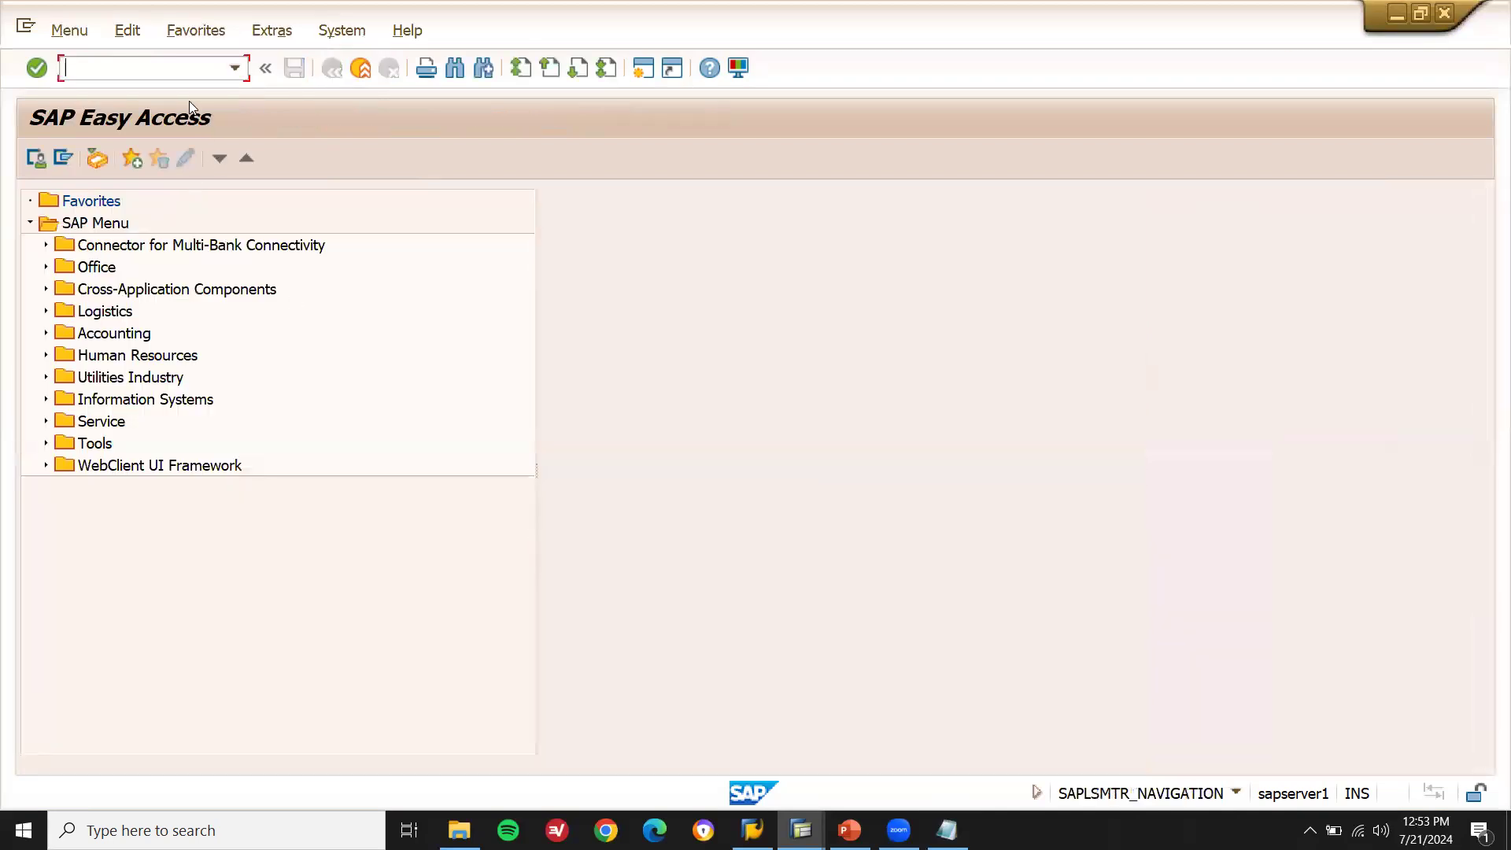
# - Open the Display Inbound Delivery transaction VL33N and show the document flow of the prefilled delivery
pyautogui.write('VL33N')
pyautogui.press('Return')
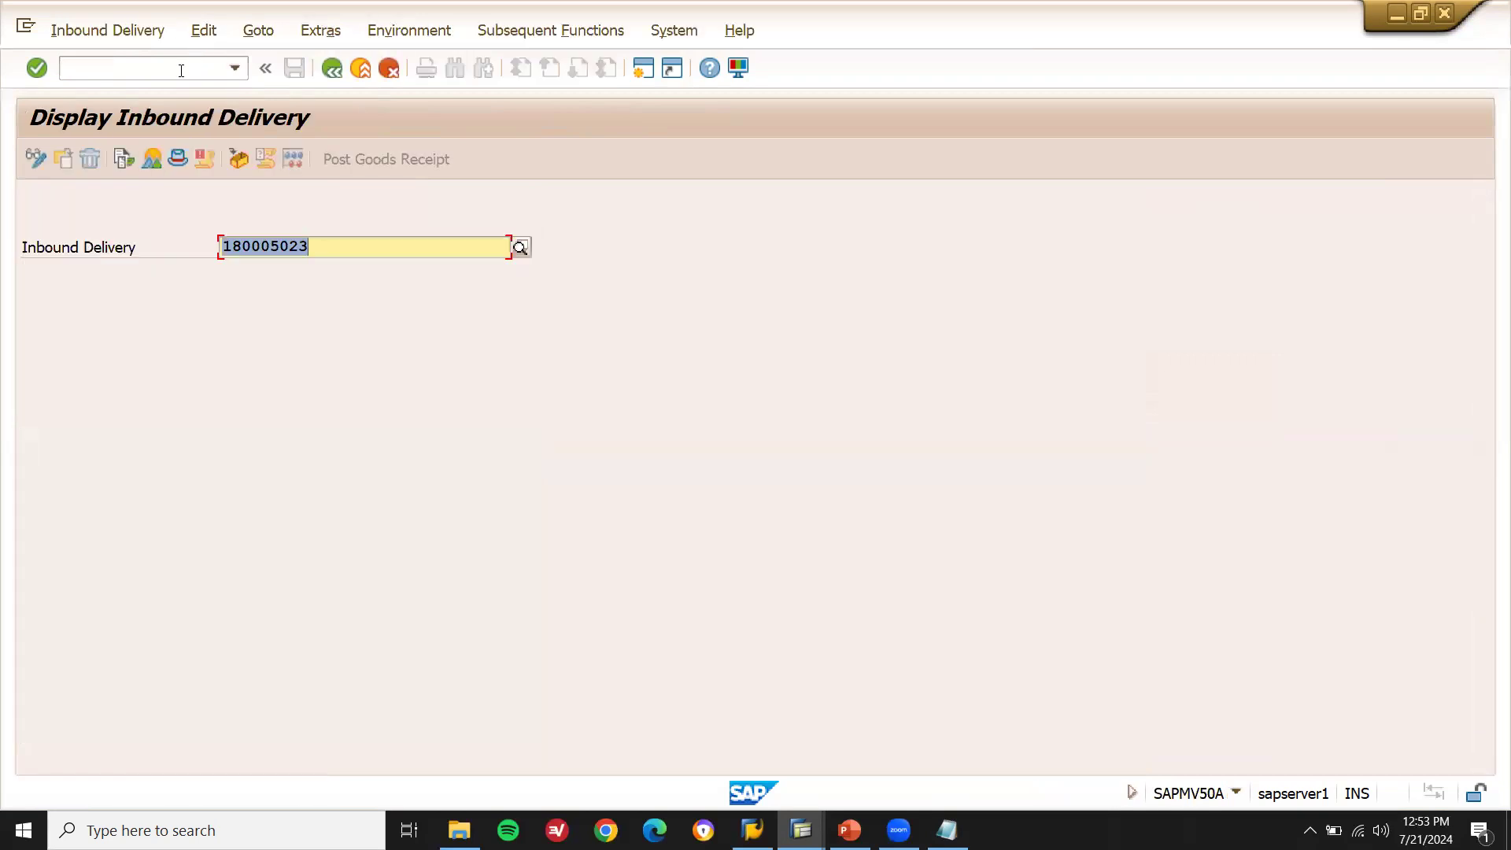
pyautogui.click(126, 159)
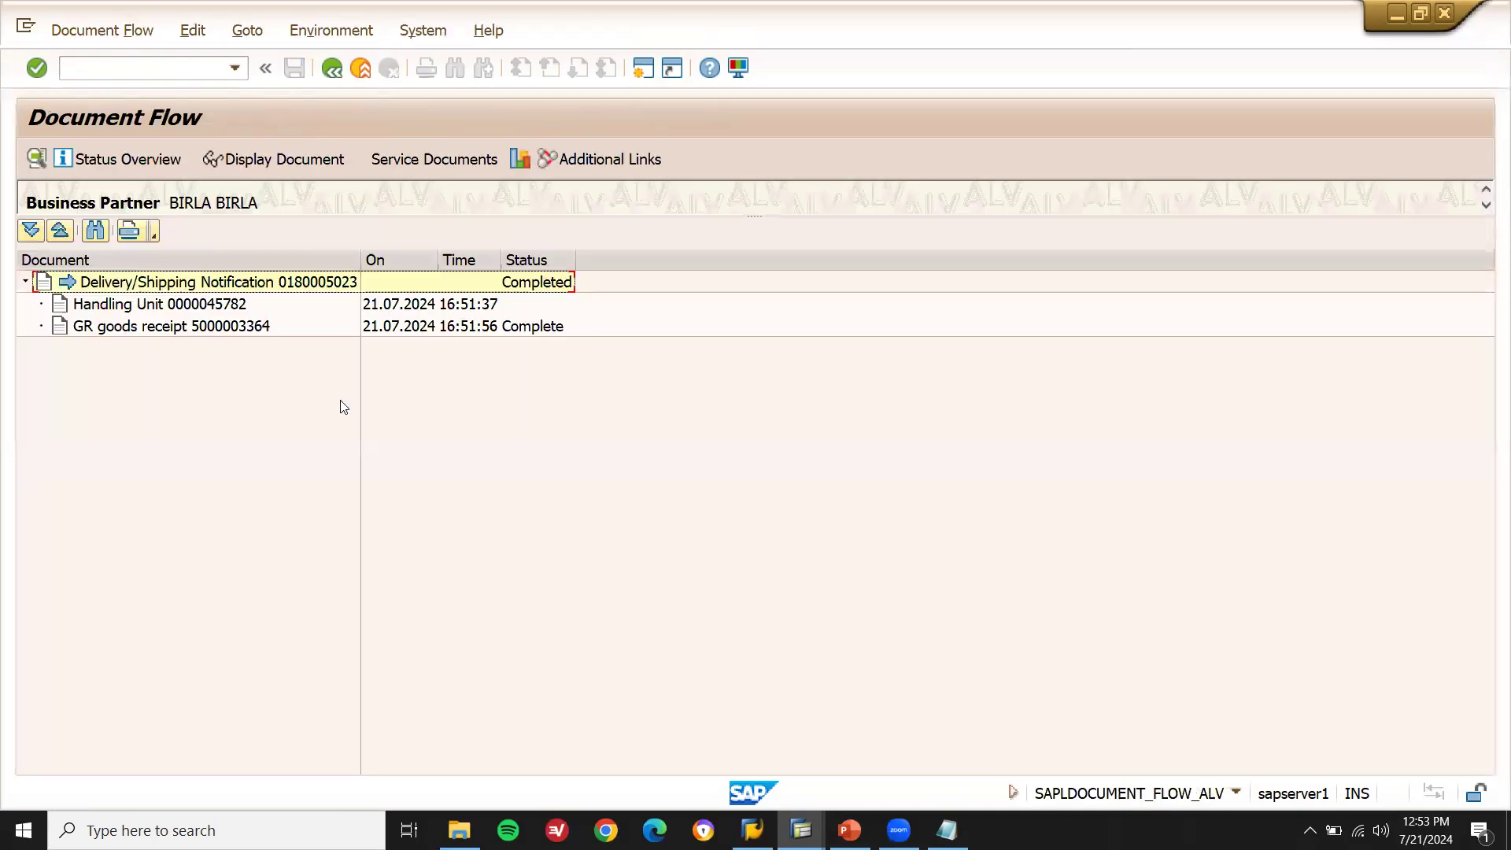
# - Display the handling unit from the document flow and examine its packaging material 1882 and its history
pyautogui.click(207, 305)
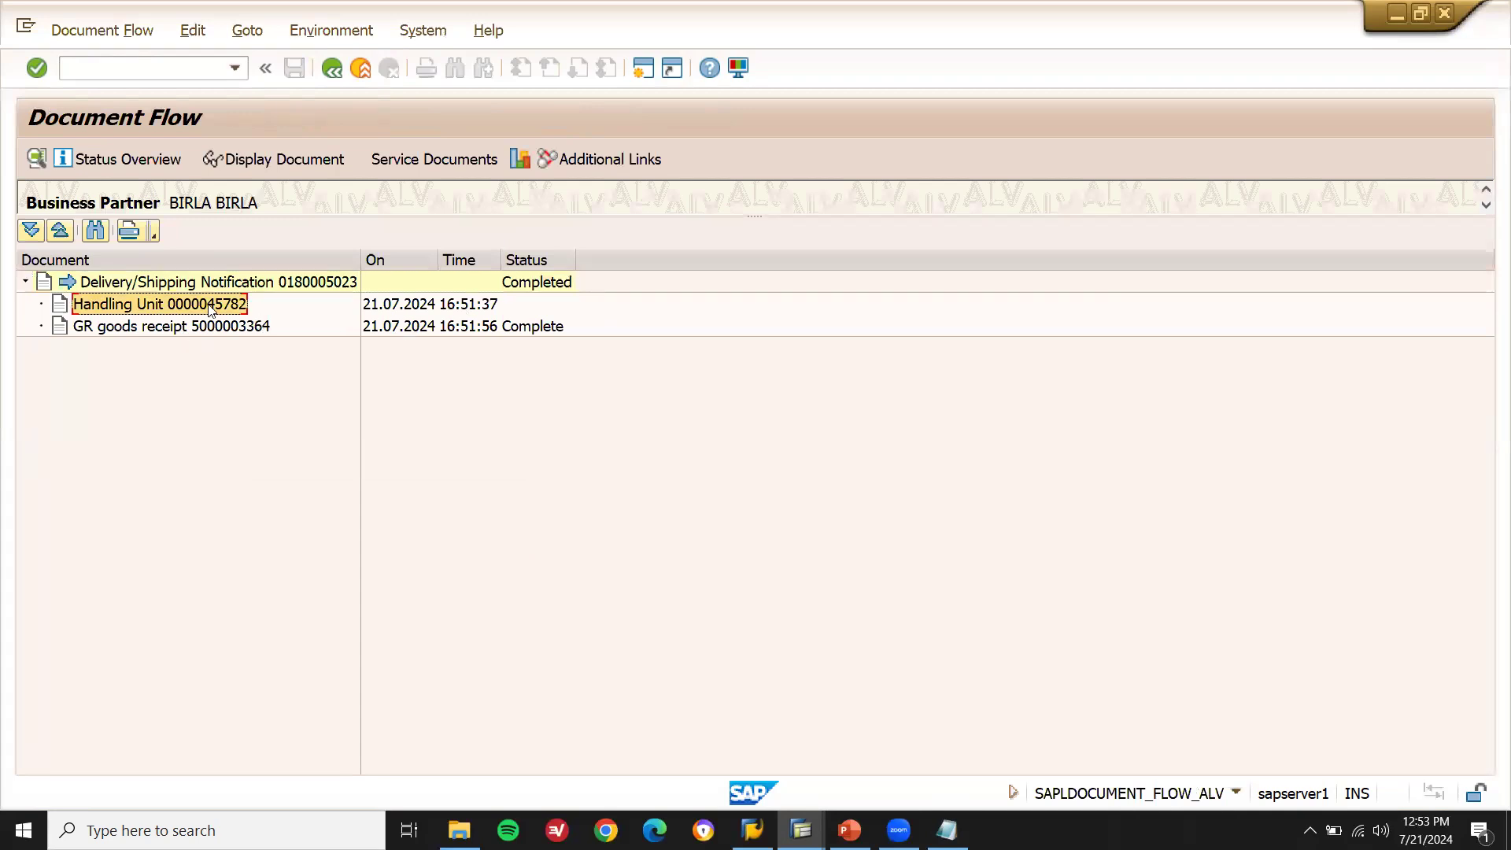
pyautogui.click(309, 161)
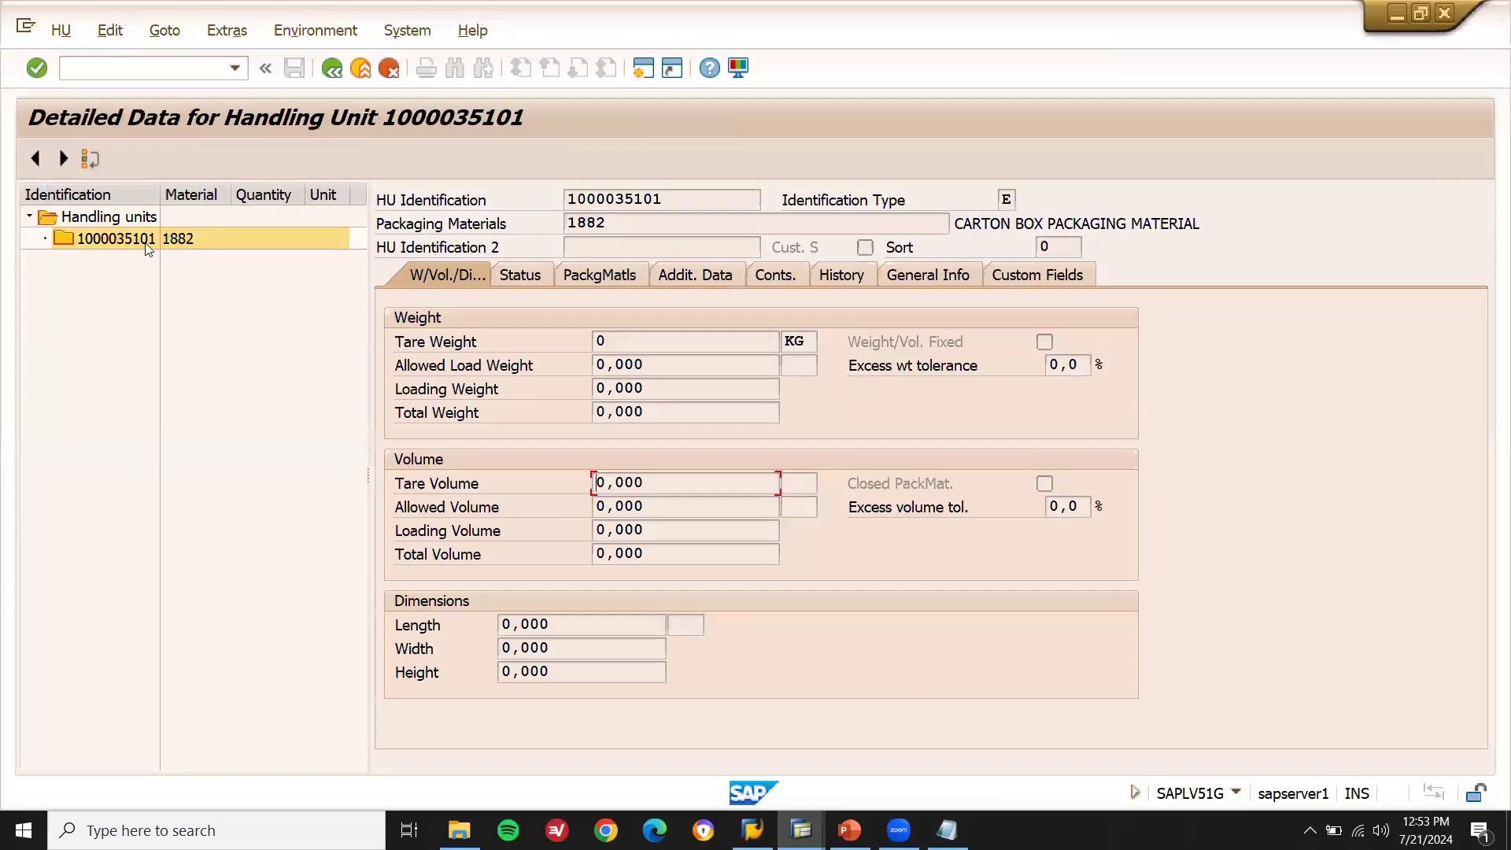
pyautogui.click(177, 244)
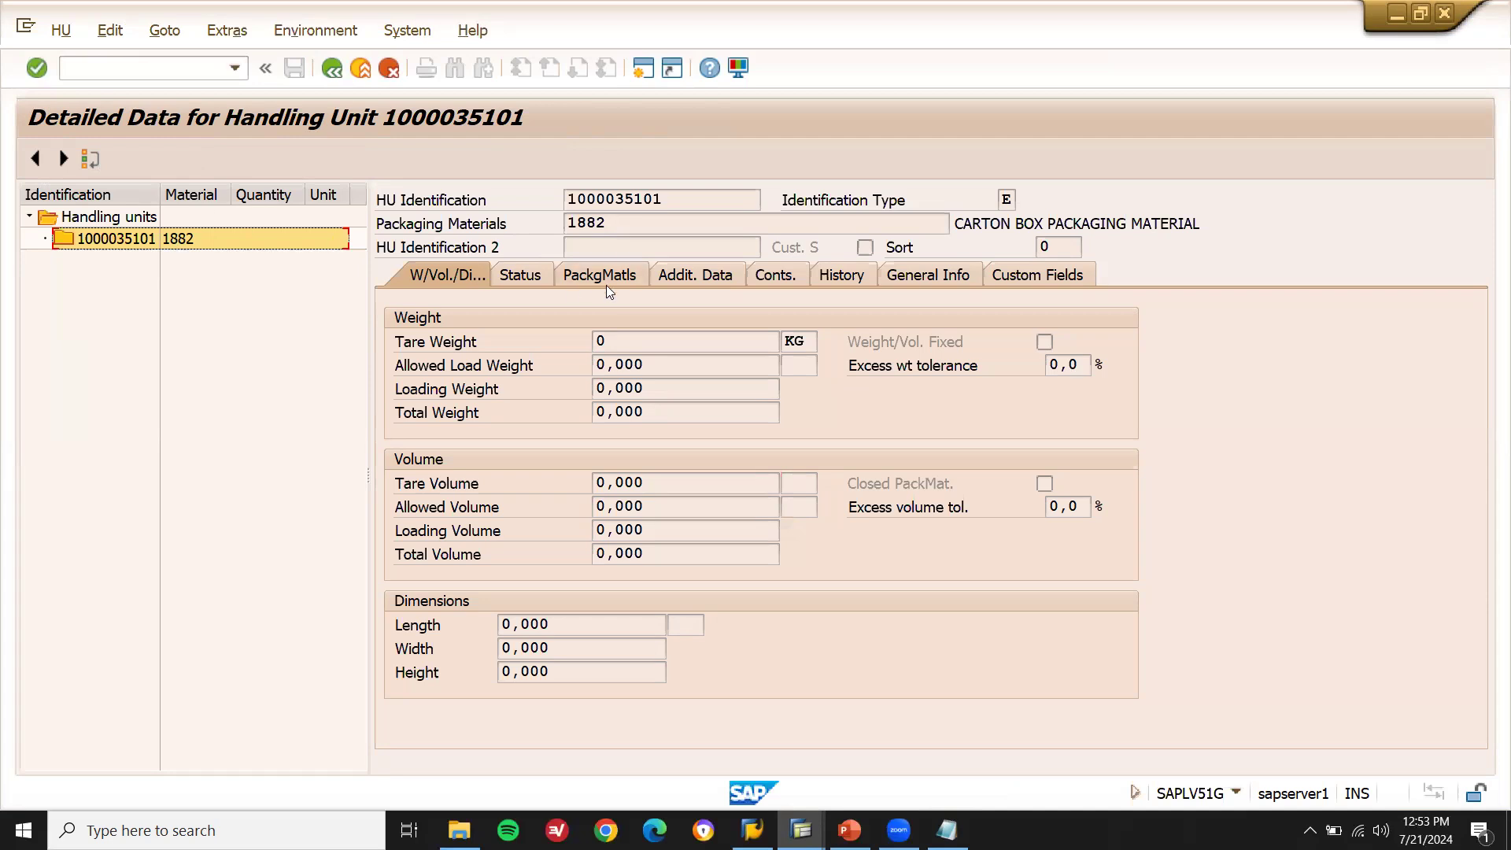
pyautogui.click(897, 286)
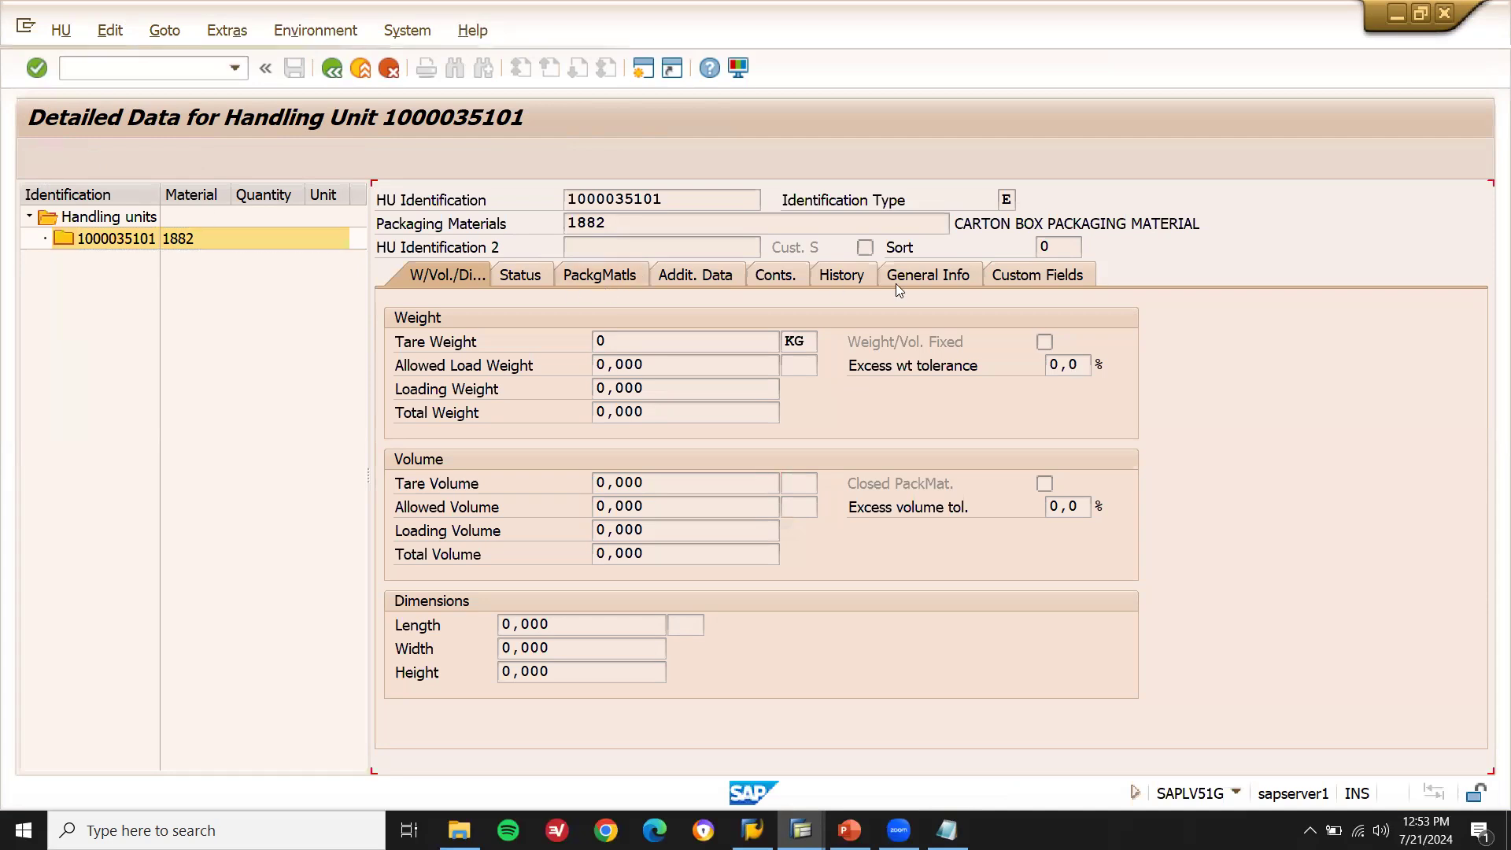
pyautogui.click(607, 275)
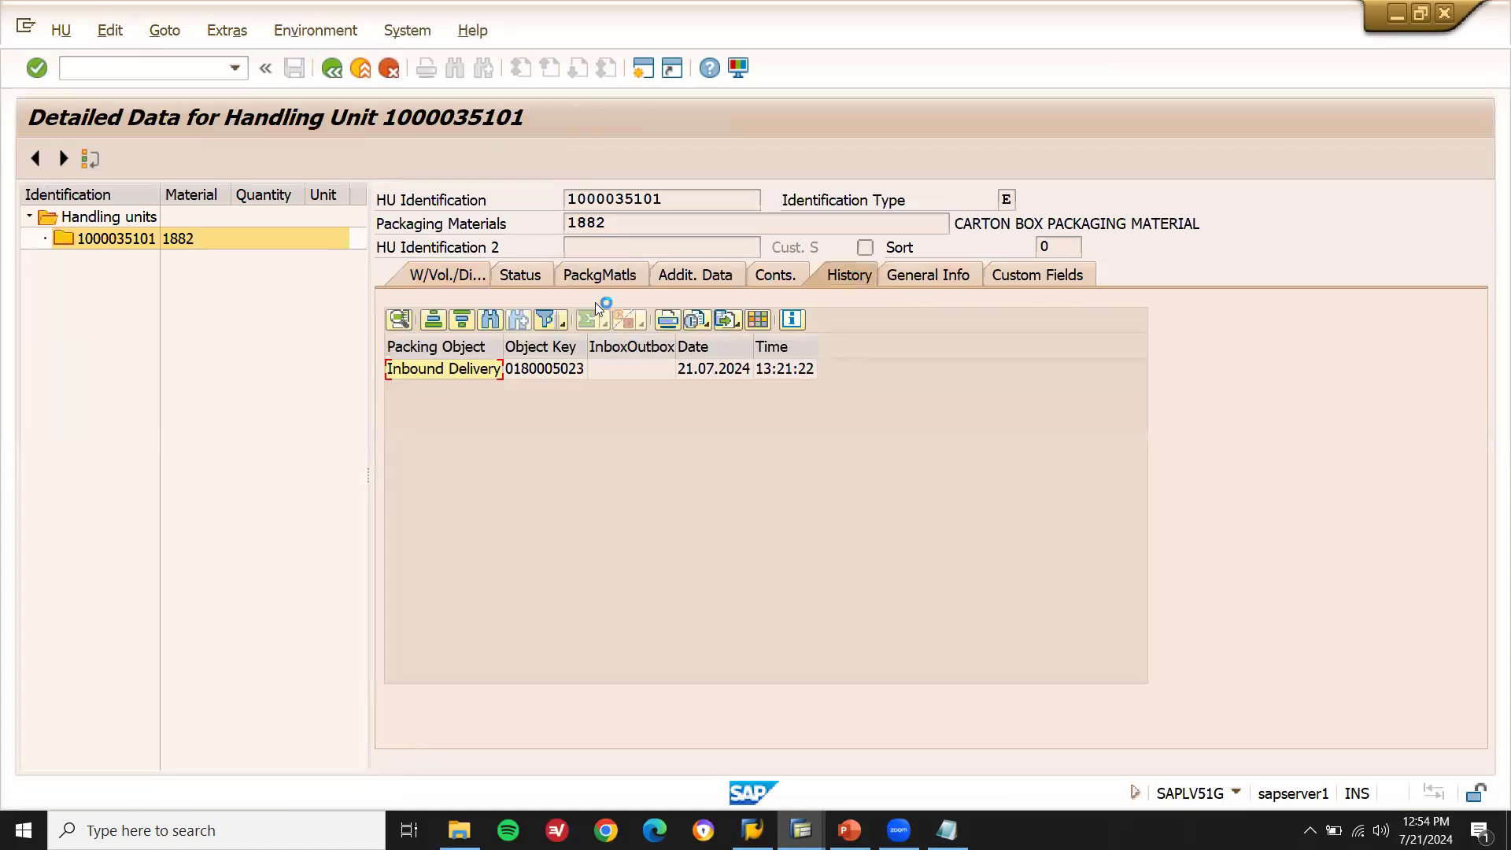
pyautogui.click(569, 367)
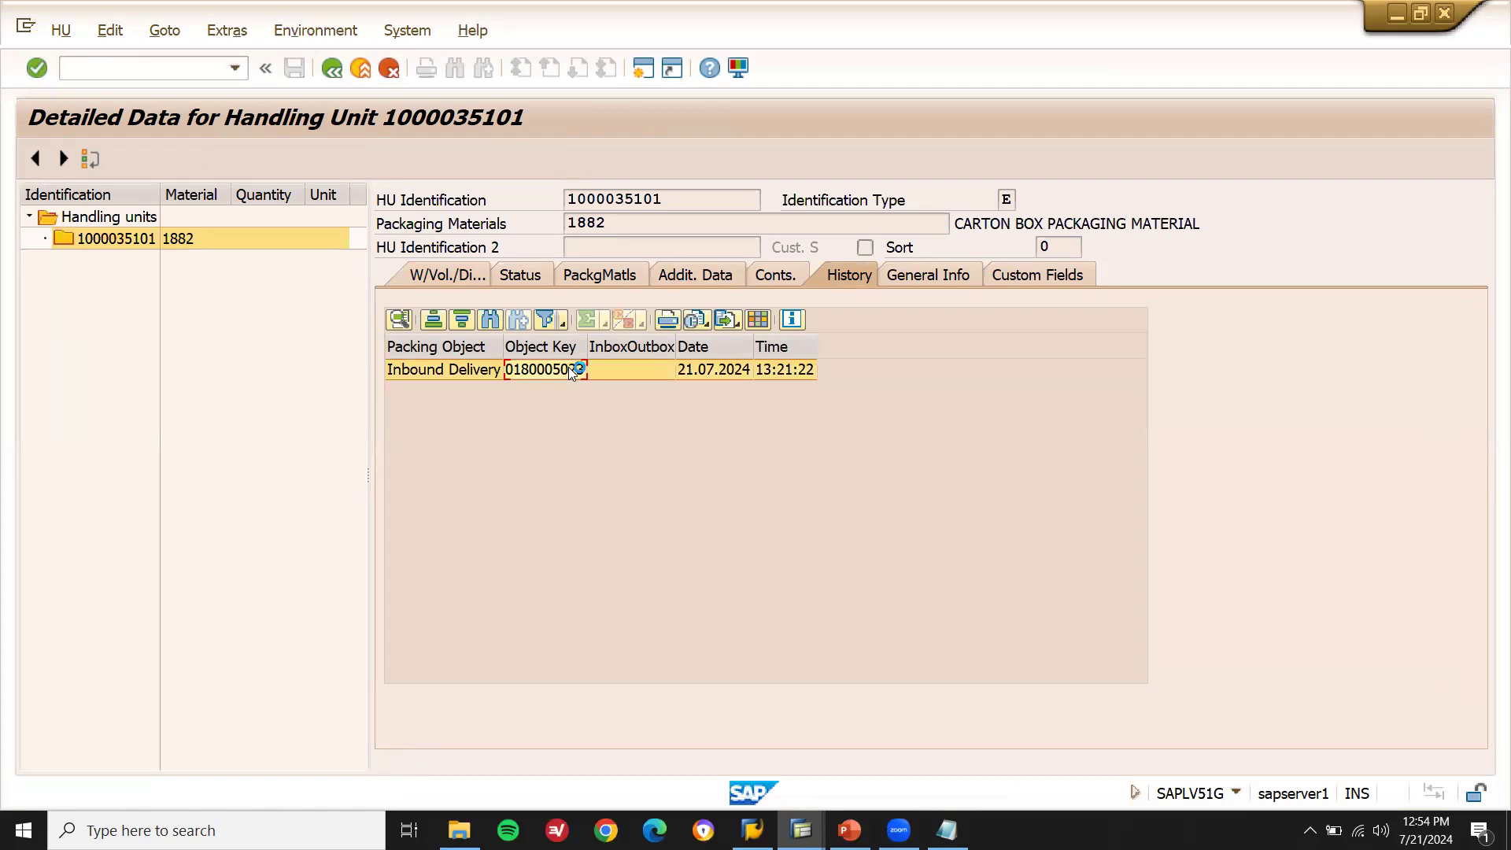
# - Leave the handling unit's detailed data, check the packaging material in the handling unit list, and return to the document flow
pyautogui.click(333, 70)
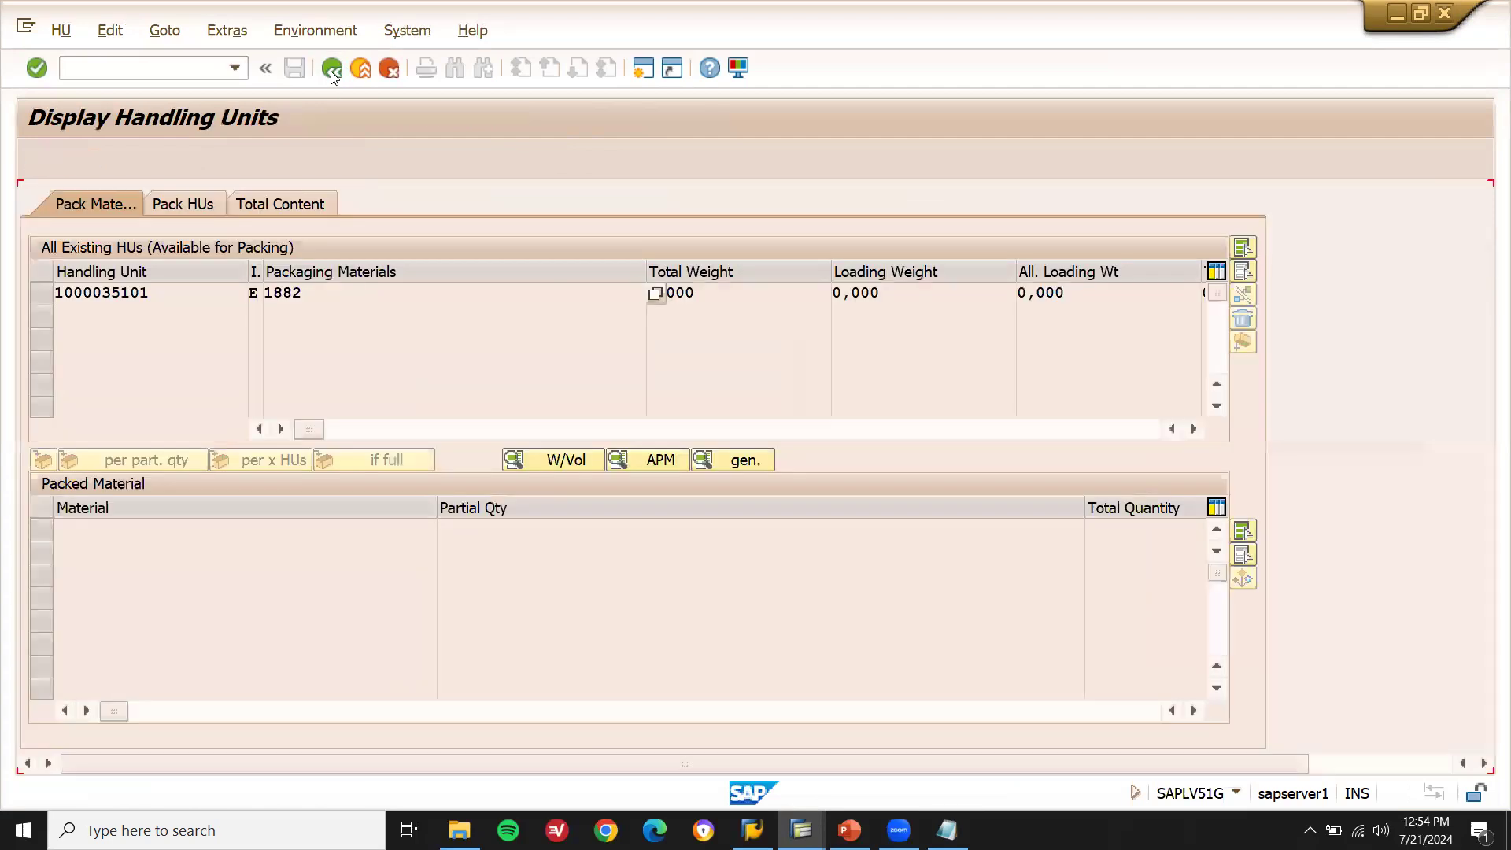
pyautogui.hotkey('shift', 'Left')
pyautogui.hotkey('shift', 'Left')
pyautogui.hotkey('shift', 'Left')
pyautogui.hotkey('shift', 'Left')
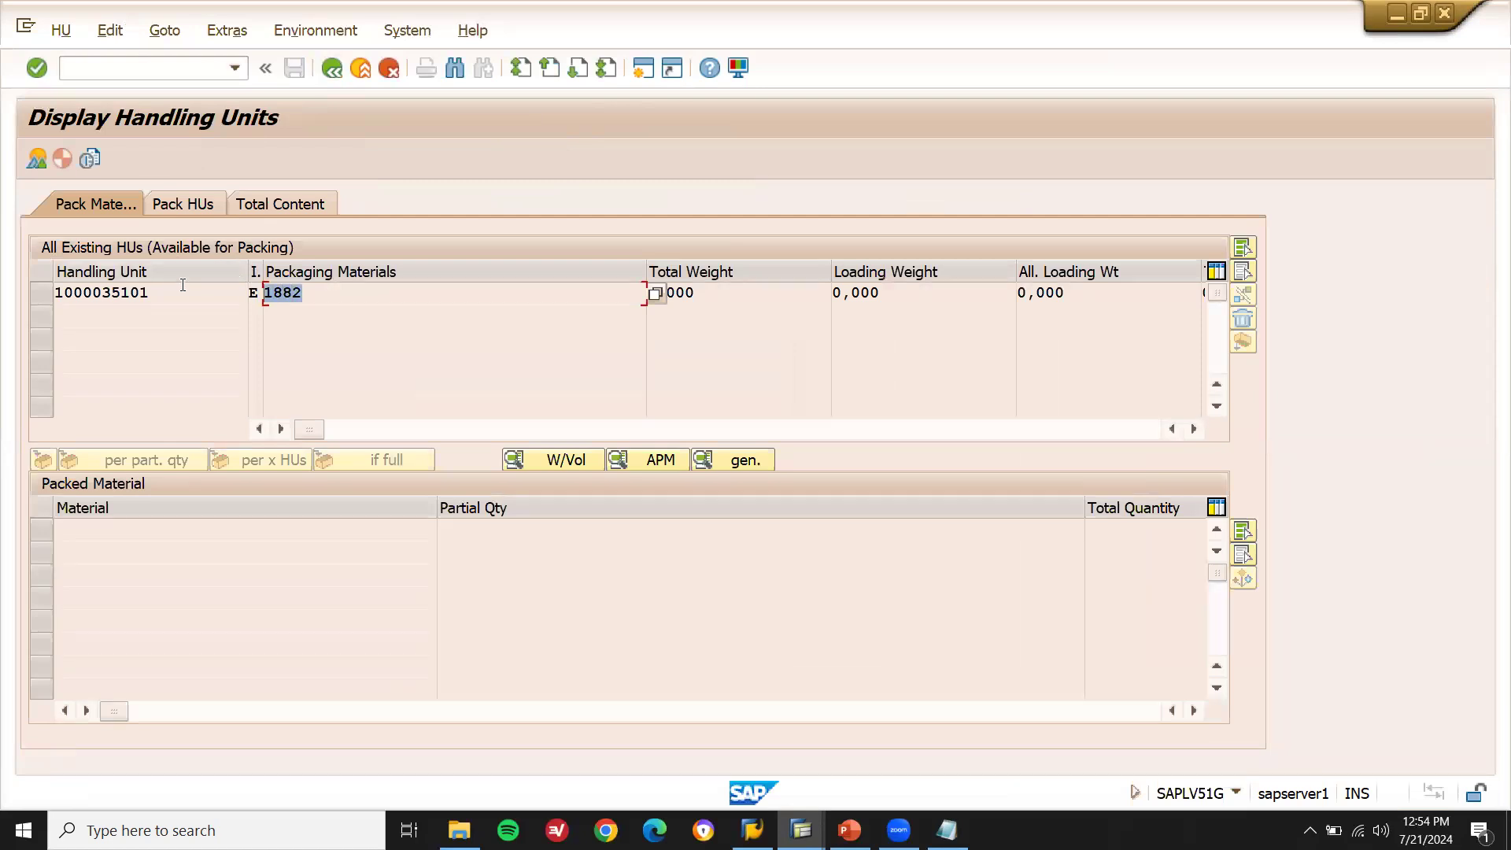
pyautogui.click(331, 70)
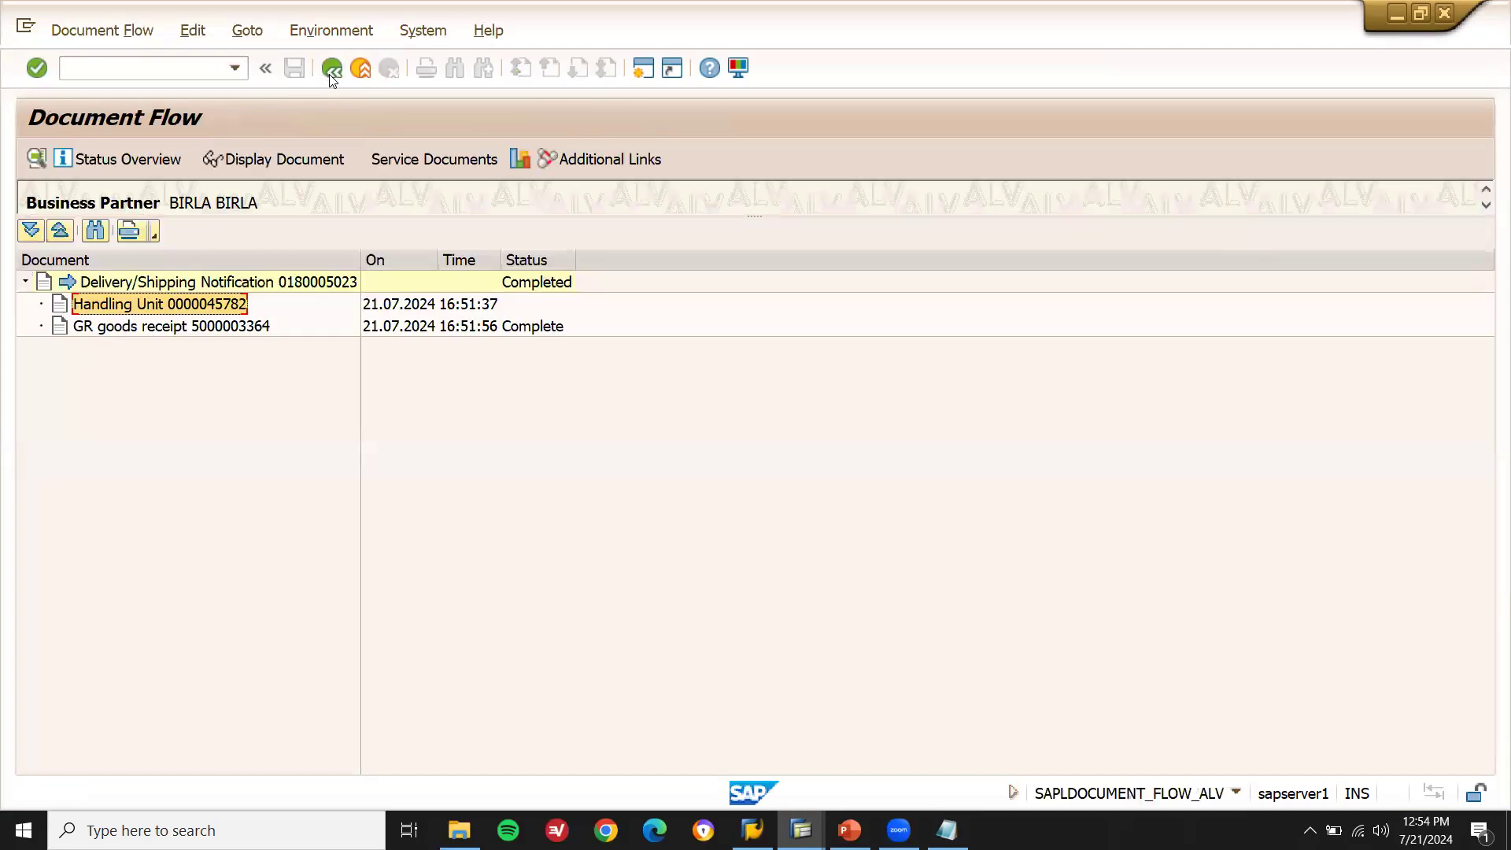
# - Display the inbound delivery from the document flow, check the material of item 10, and return to the document flow
pyautogui.click(290, 284)
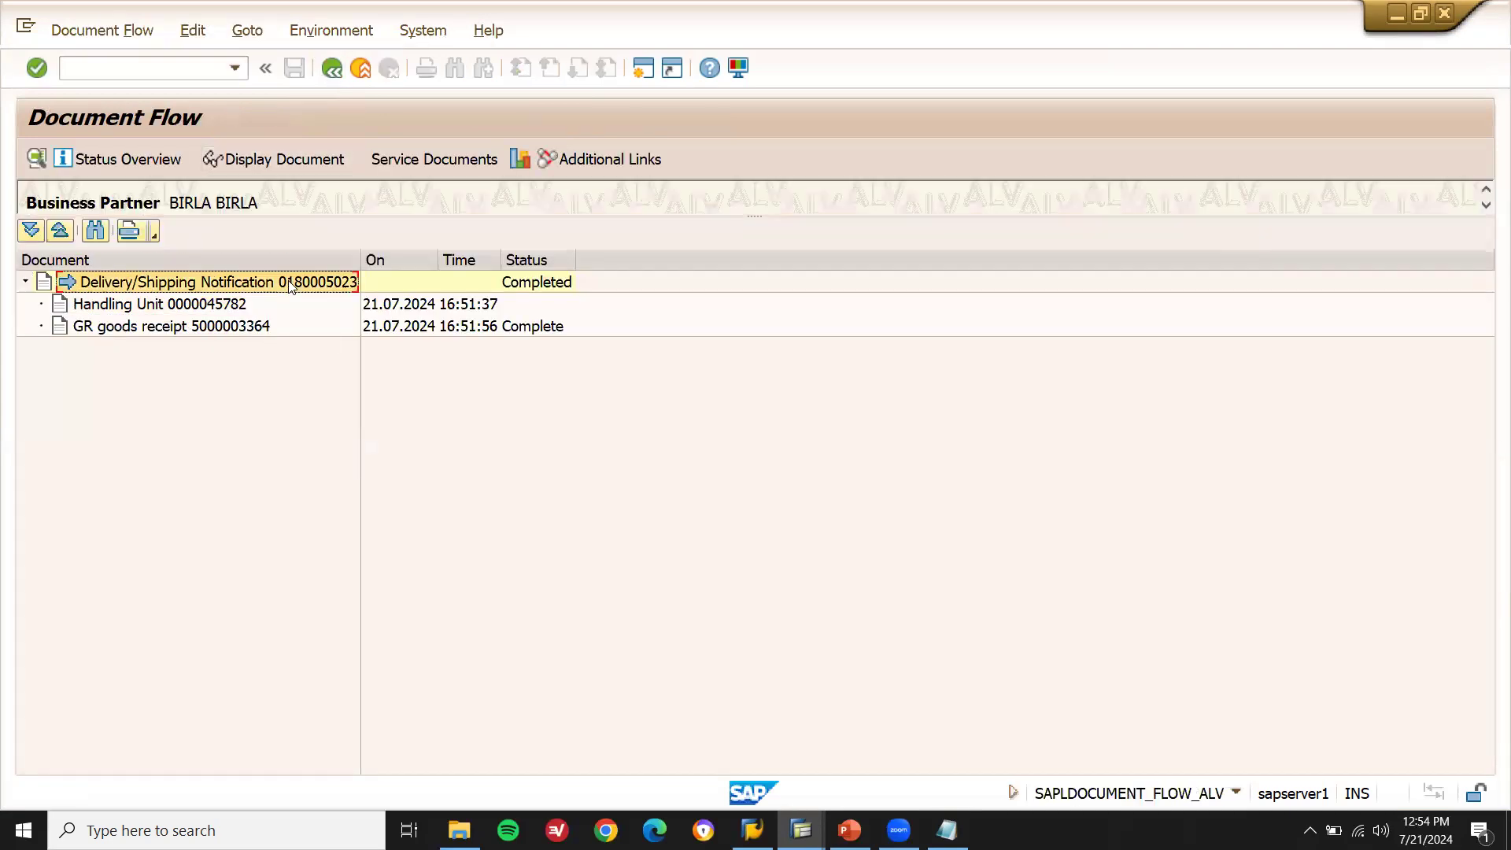
pyautogui.click(279, 164)
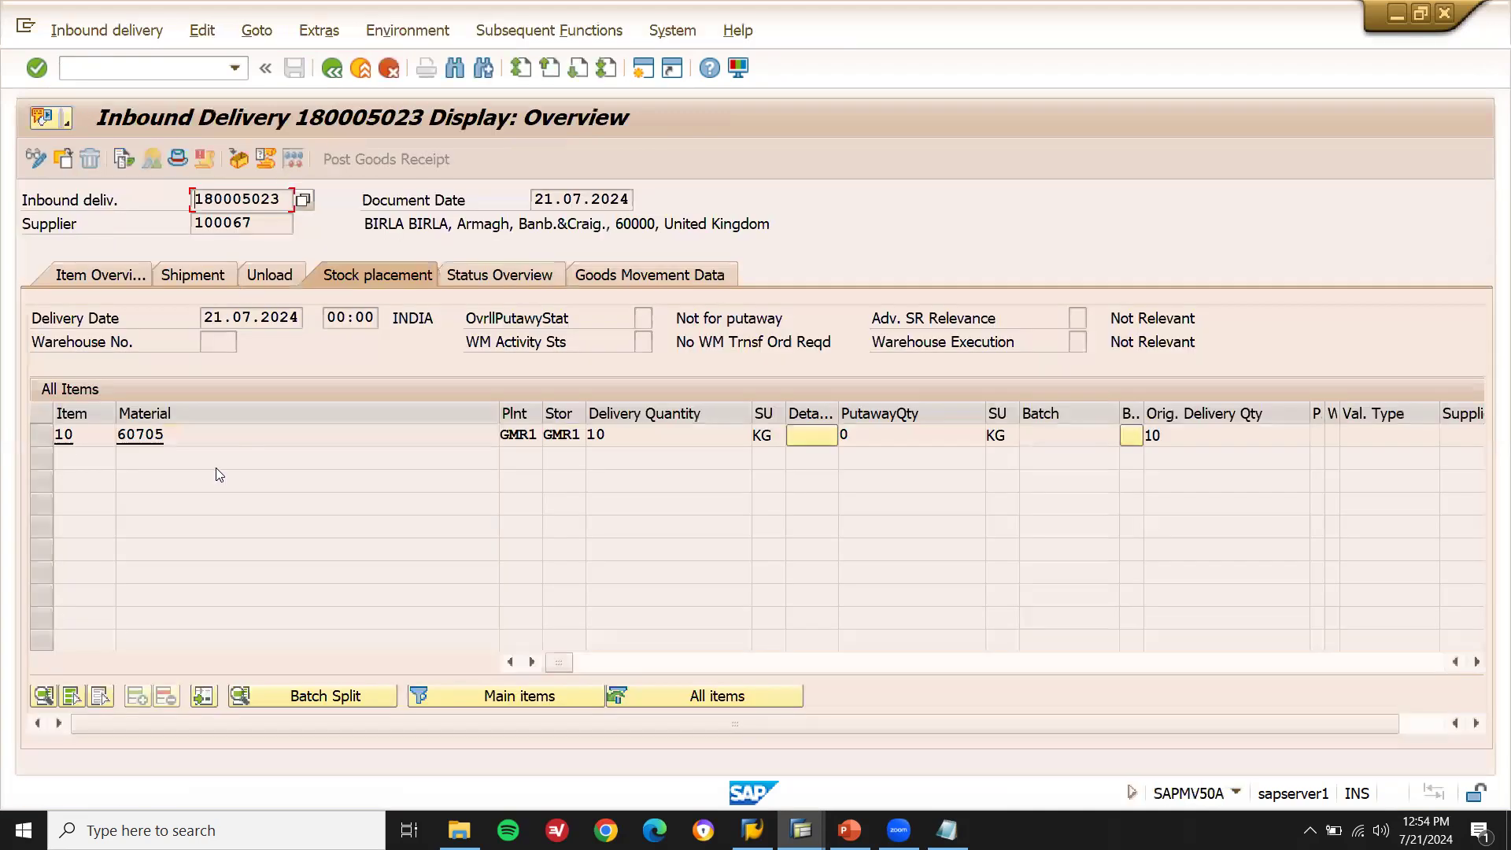
pyautogui.click(219, 430)
pyautogui.hotkey('shift', 'Left')
pyautogui.hotkey('shift', 'Left')
pyautogui.hotkey('shift', 'Left')
pyautogui.hotkey('shift', 'Left')
pyautogui.hotkey('shift', 'Left')
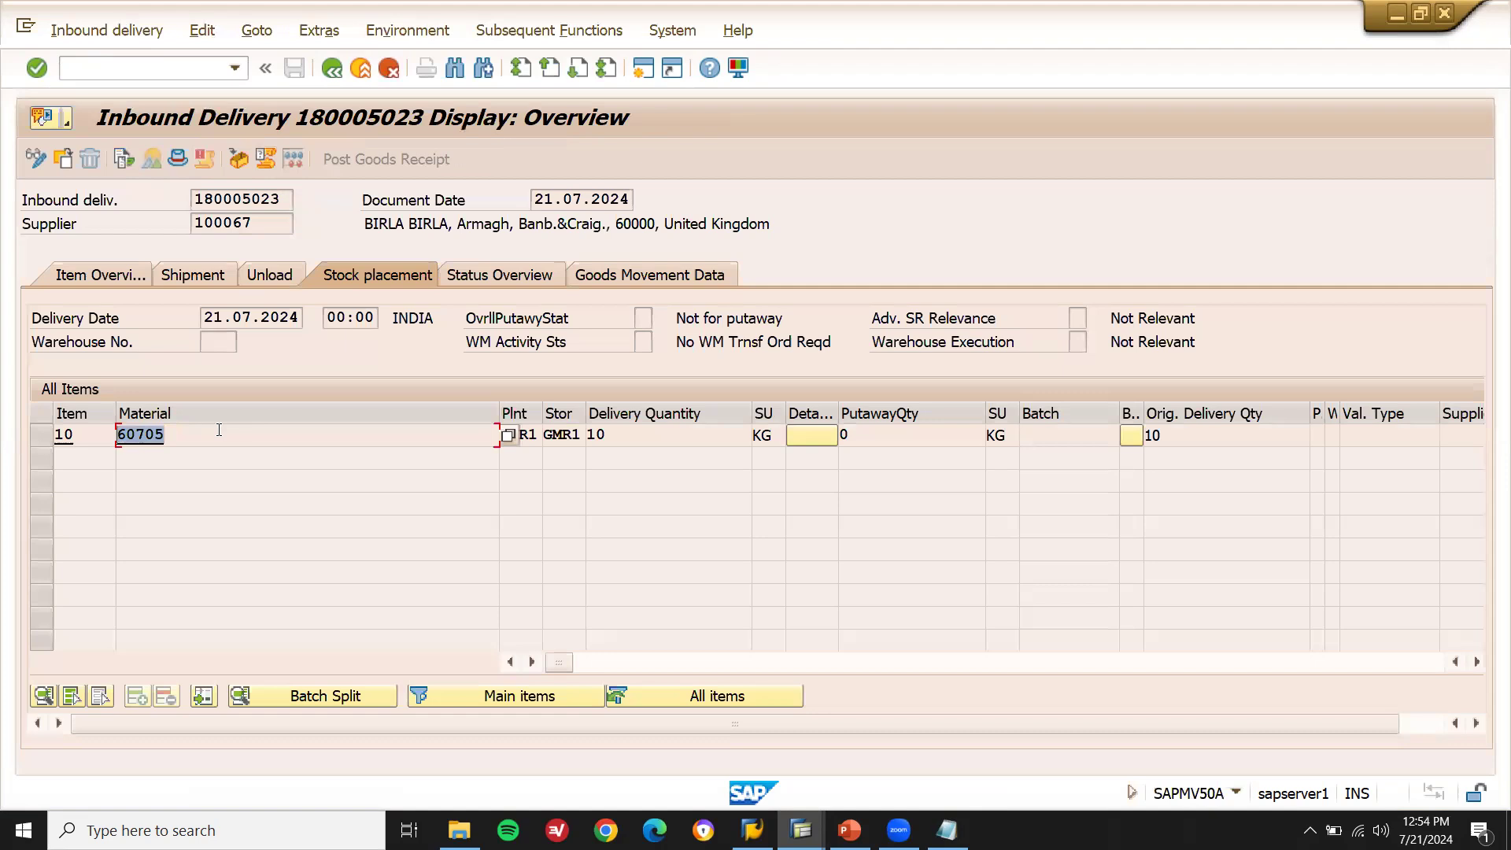
pyautogui.click(332, 69)
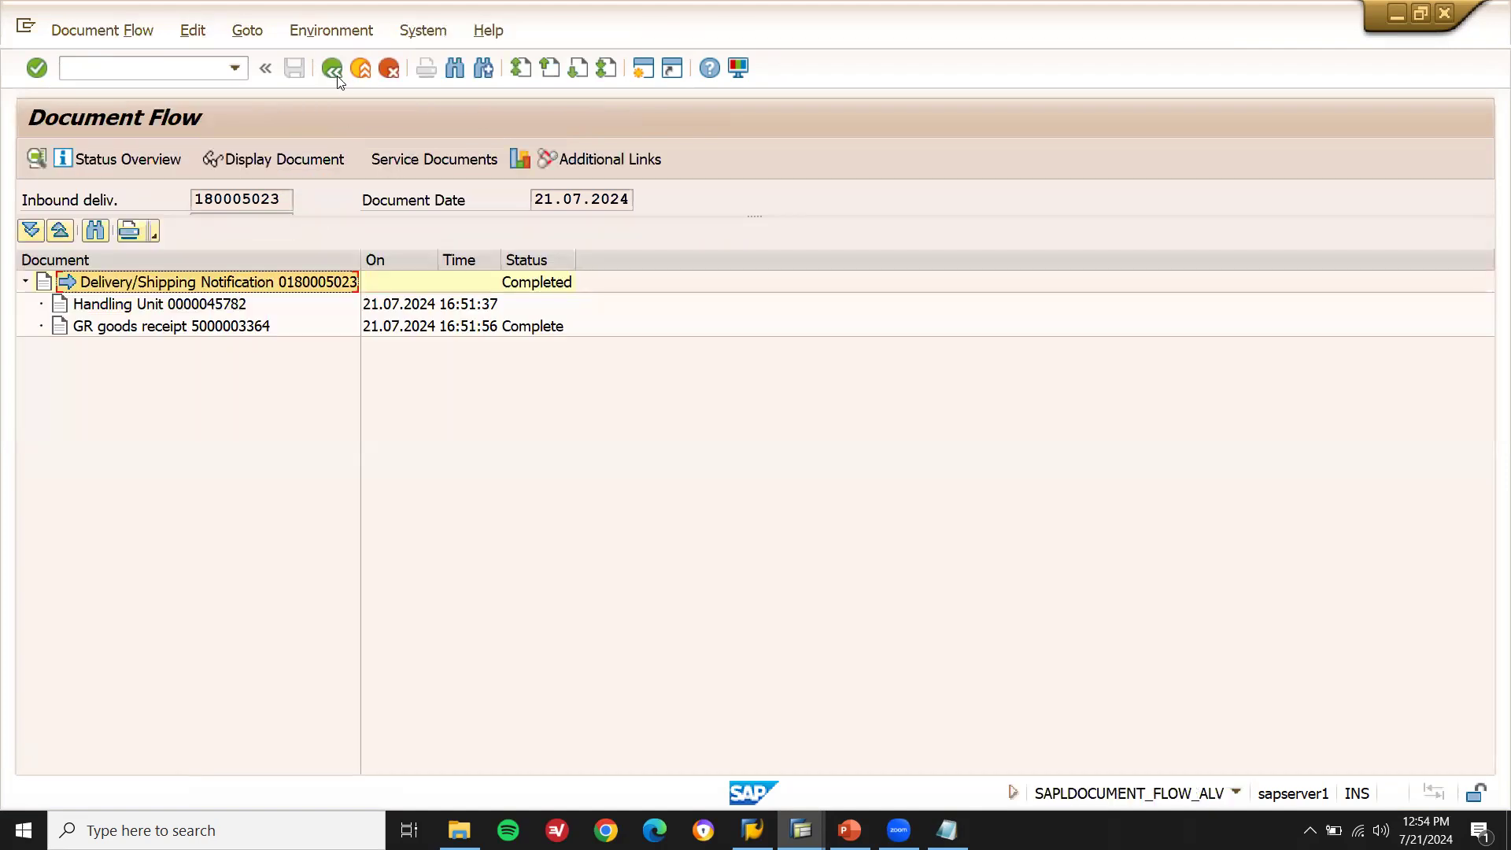
# - Display the material document of the goods receipt from the document flow, examine it, and return
pyautogui.click(218, 327)
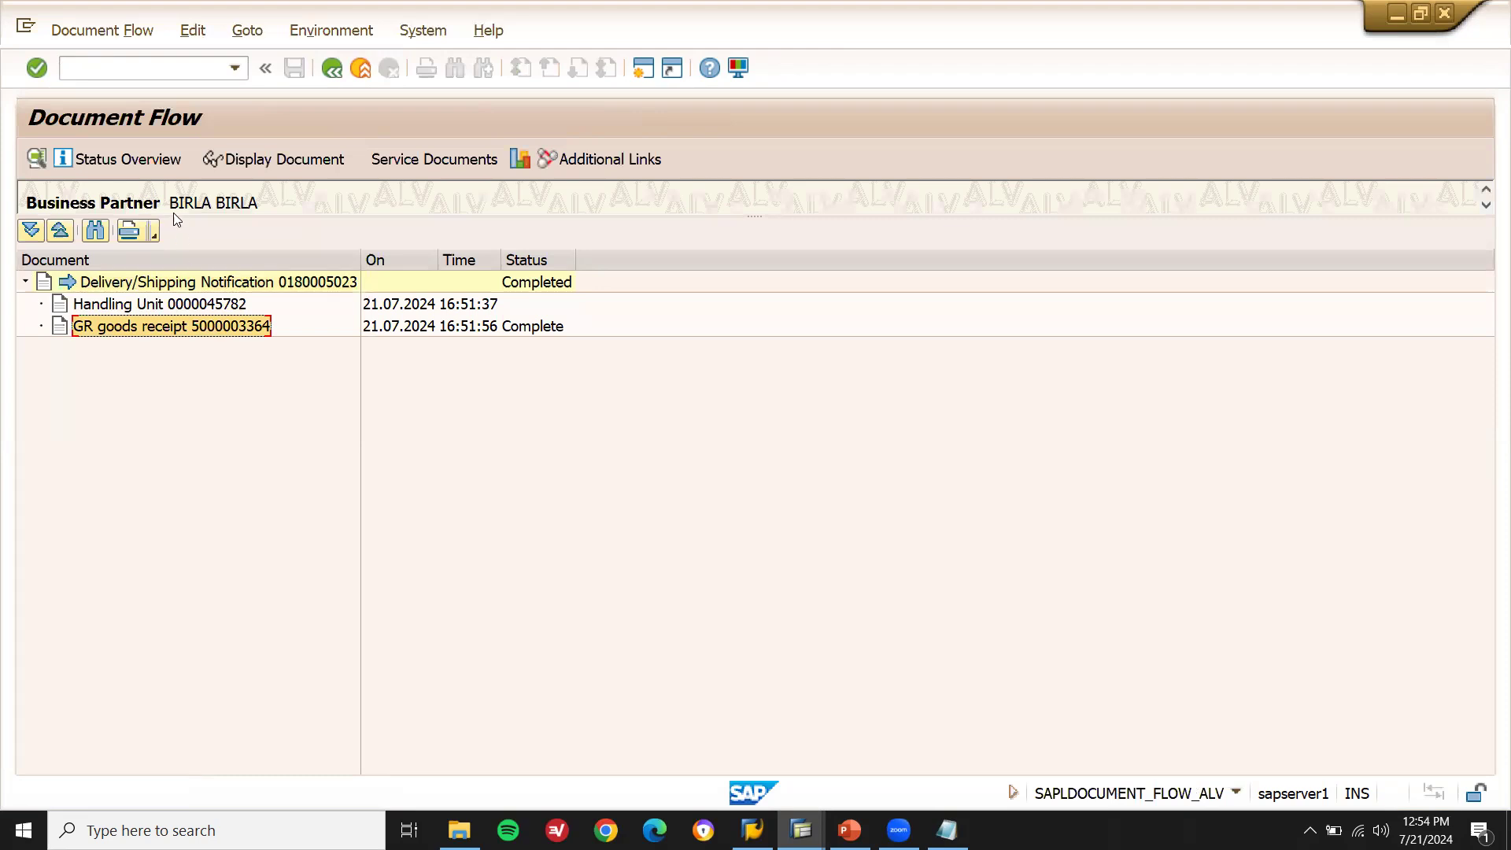
pyautogui.click(255, 156)
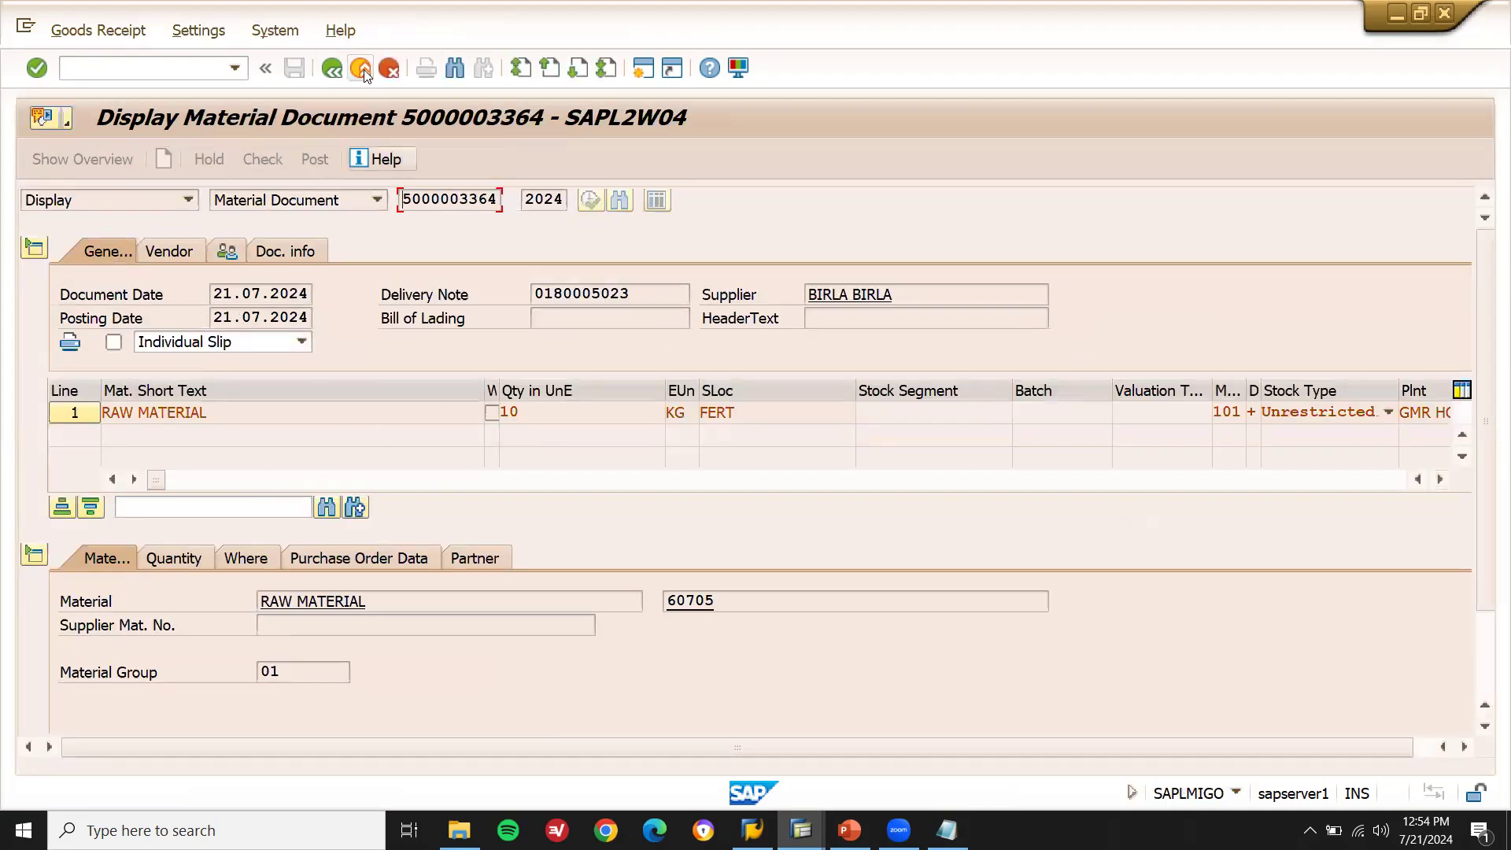
pyautogui.click(340, 71)
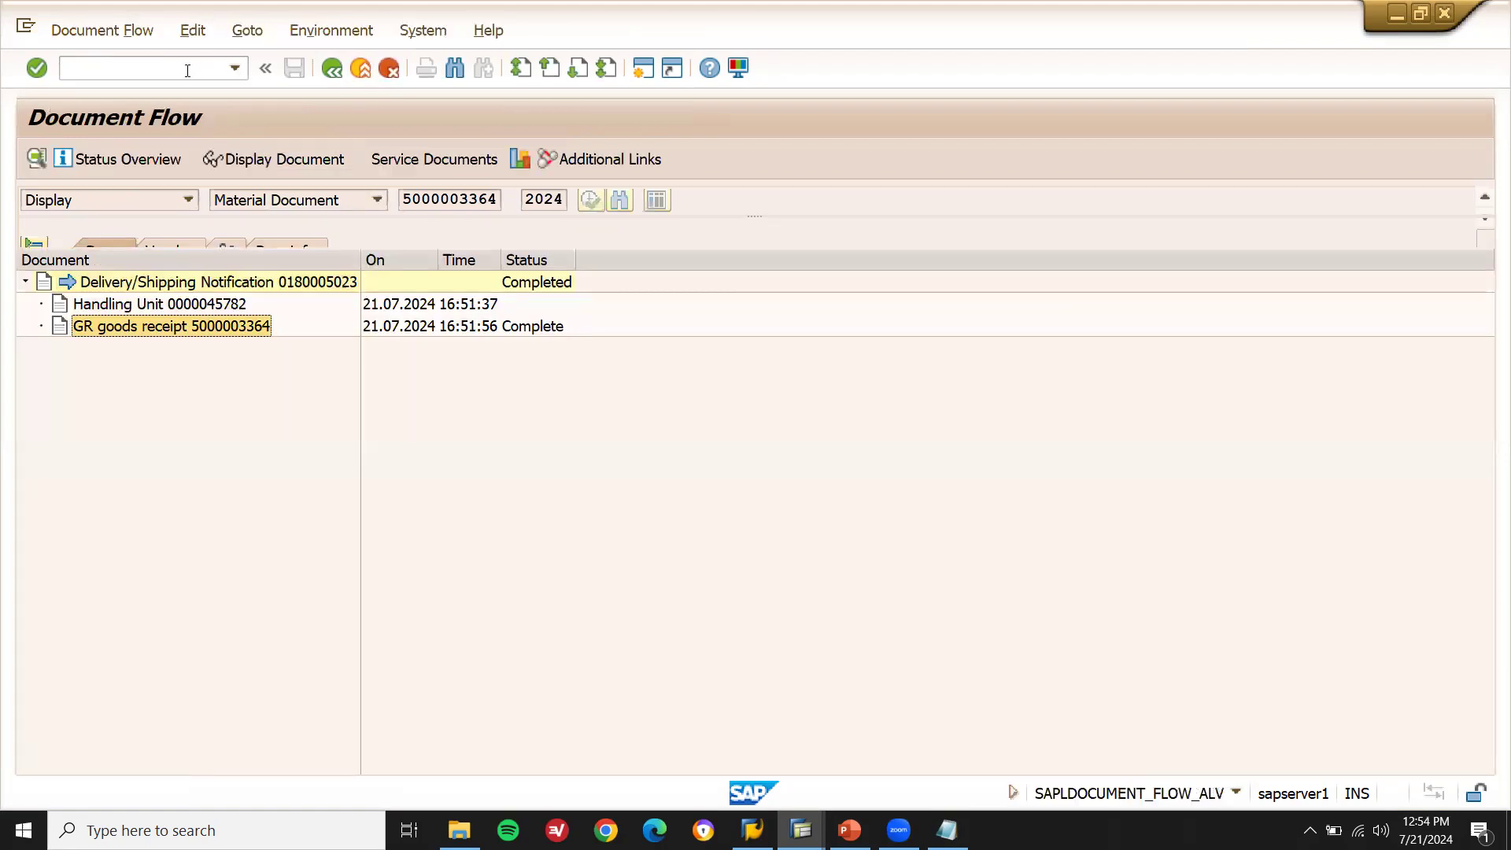
# - Open the incoming invoice transaction MIRO and set the invoice date to 19.07.2024
pyautogui.click(189, 76)
pyautogui.write('/NMIRO')
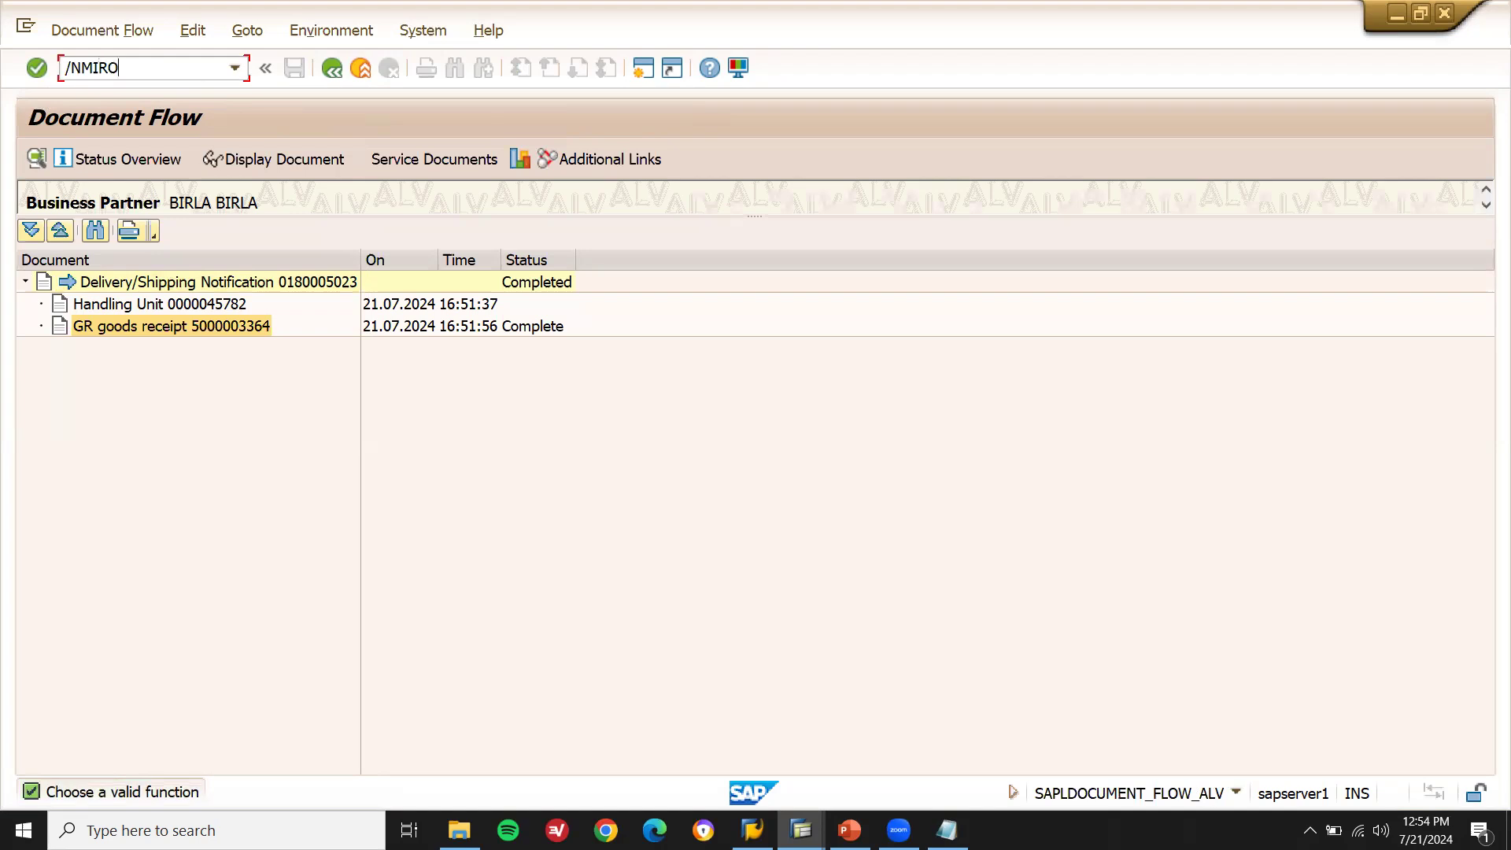
pyautogui.press('Return')
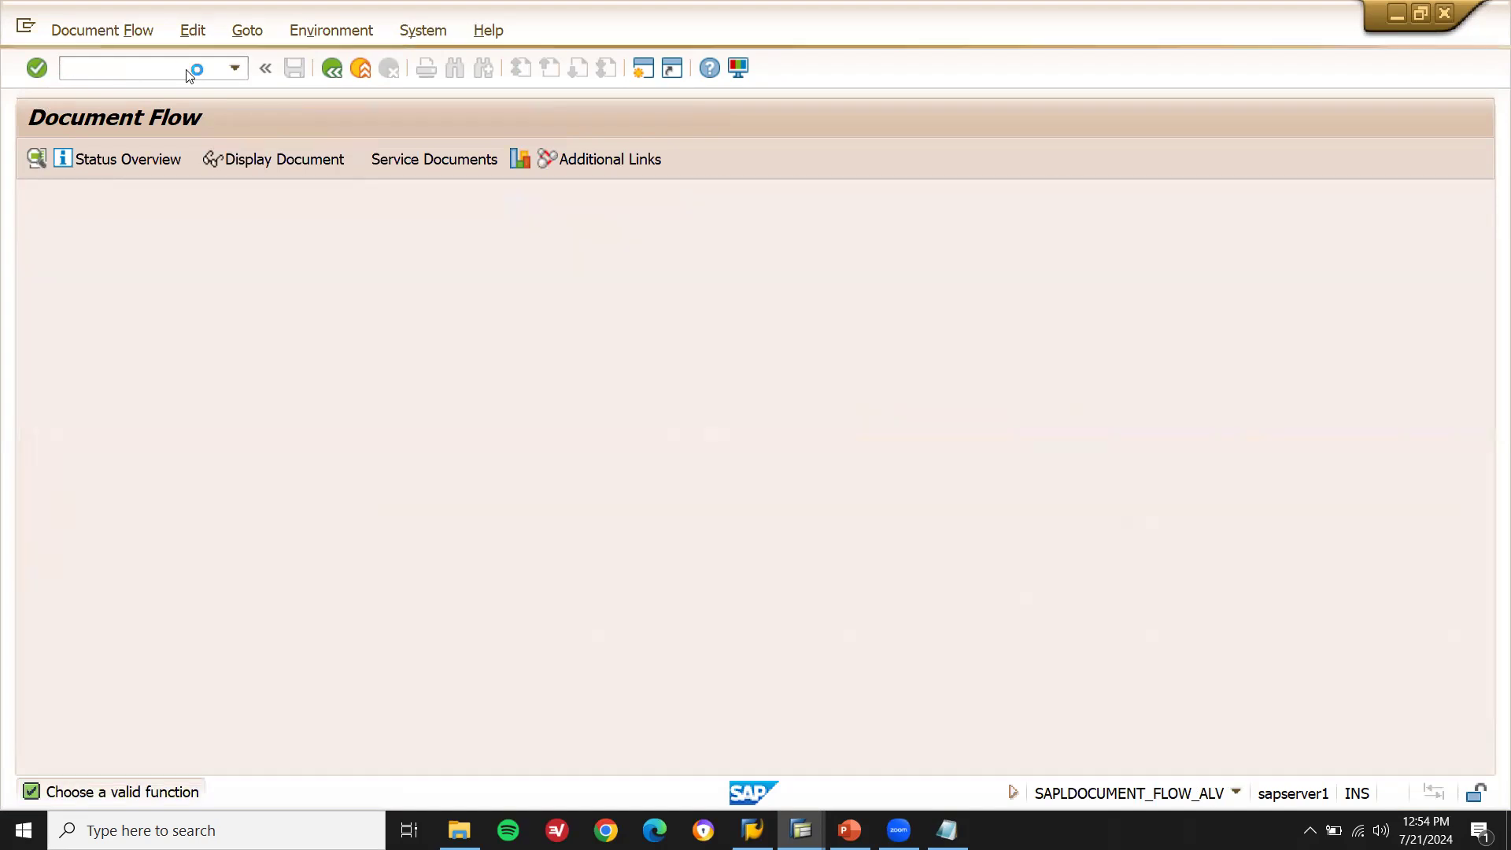
pyautogui.write('19.07.2024')
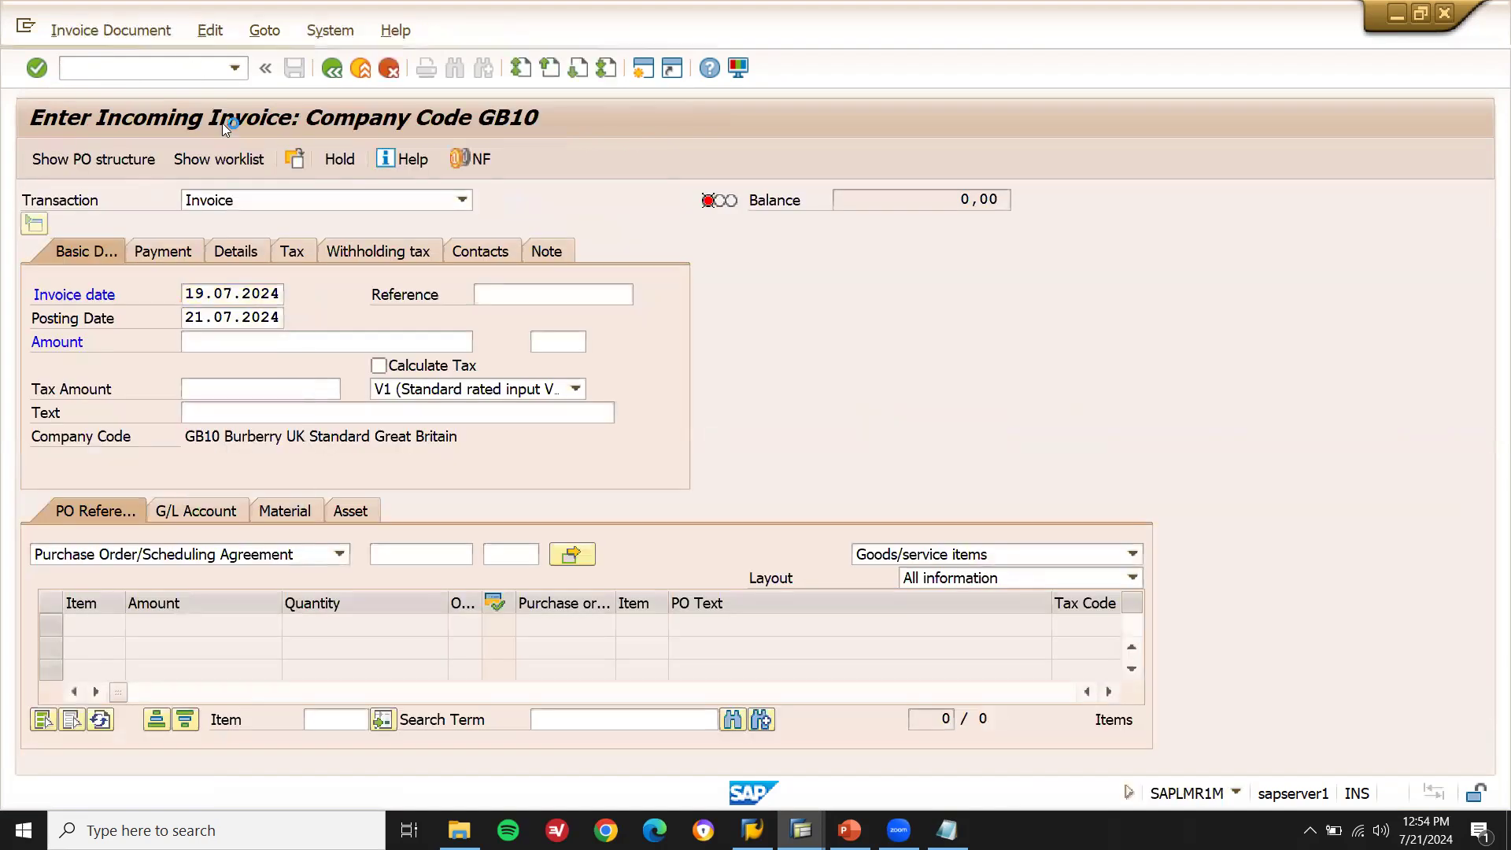
# - Copy the purchase order number from the Notepad notes into the invoice's purchase order reference and load its item
pyautogui.click(453, 548)
pyautogui.write('60705')
pyautogui.hotkey('alt', 'Tab')
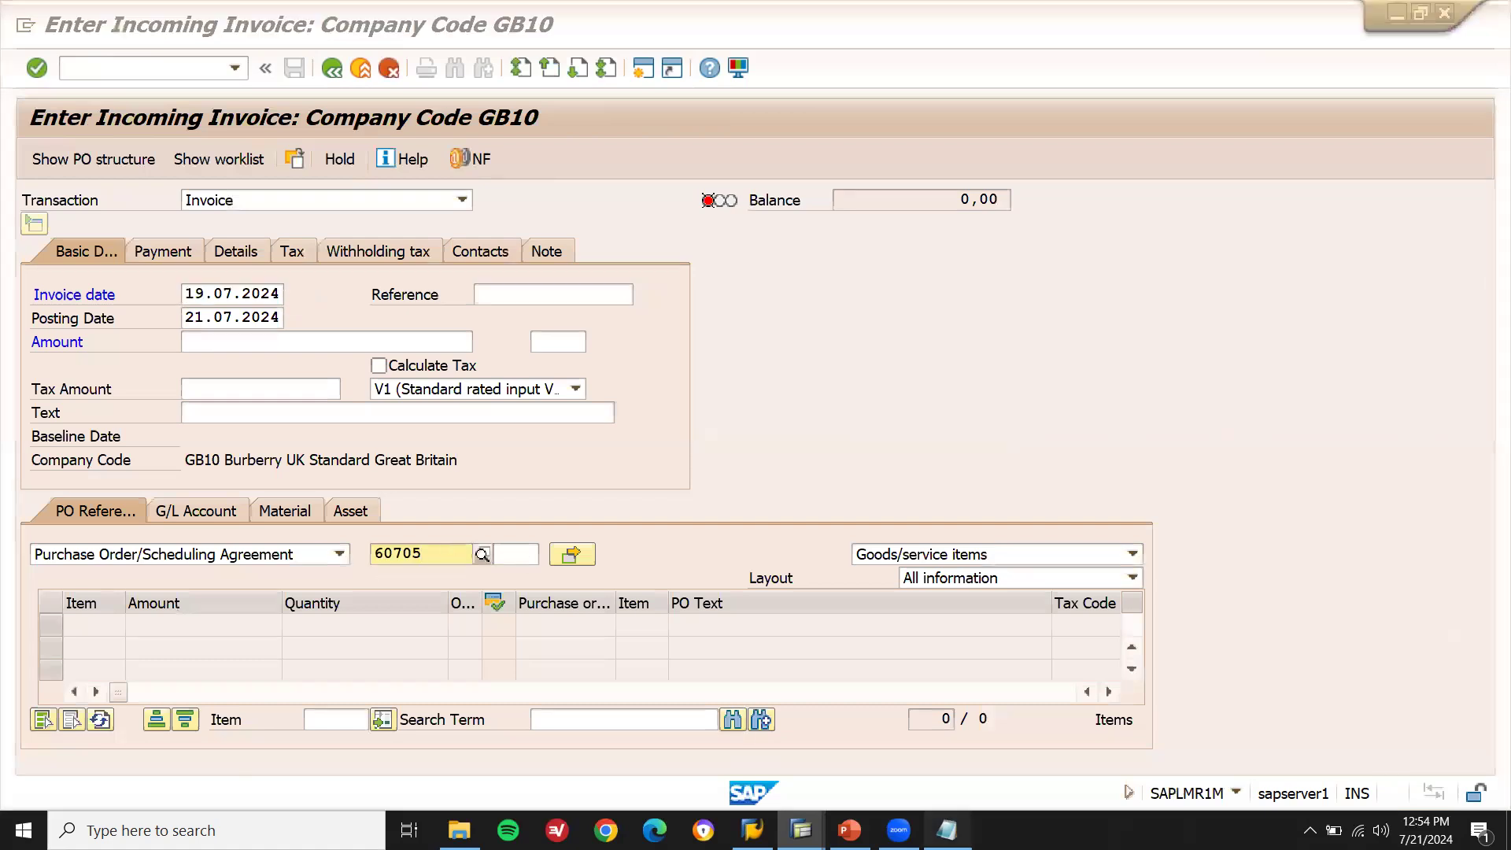
pyautogui.doubleClick(614, 344)
pyautogui.hotkey('ctrl', 'c')
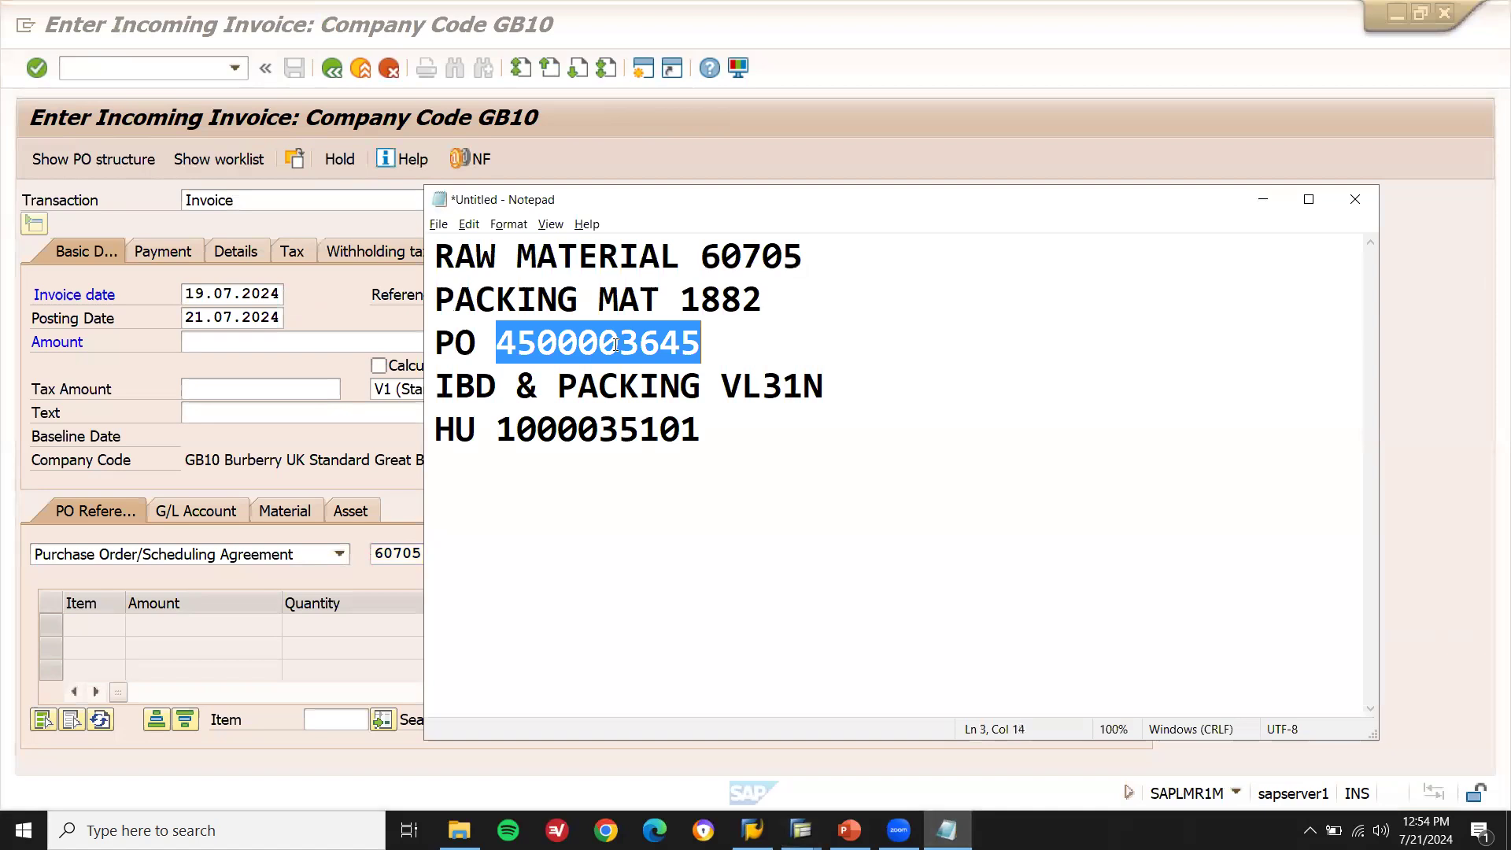
pyautogui.hotkey('alt', 'Tab')
pyautogui.click(444, 554)
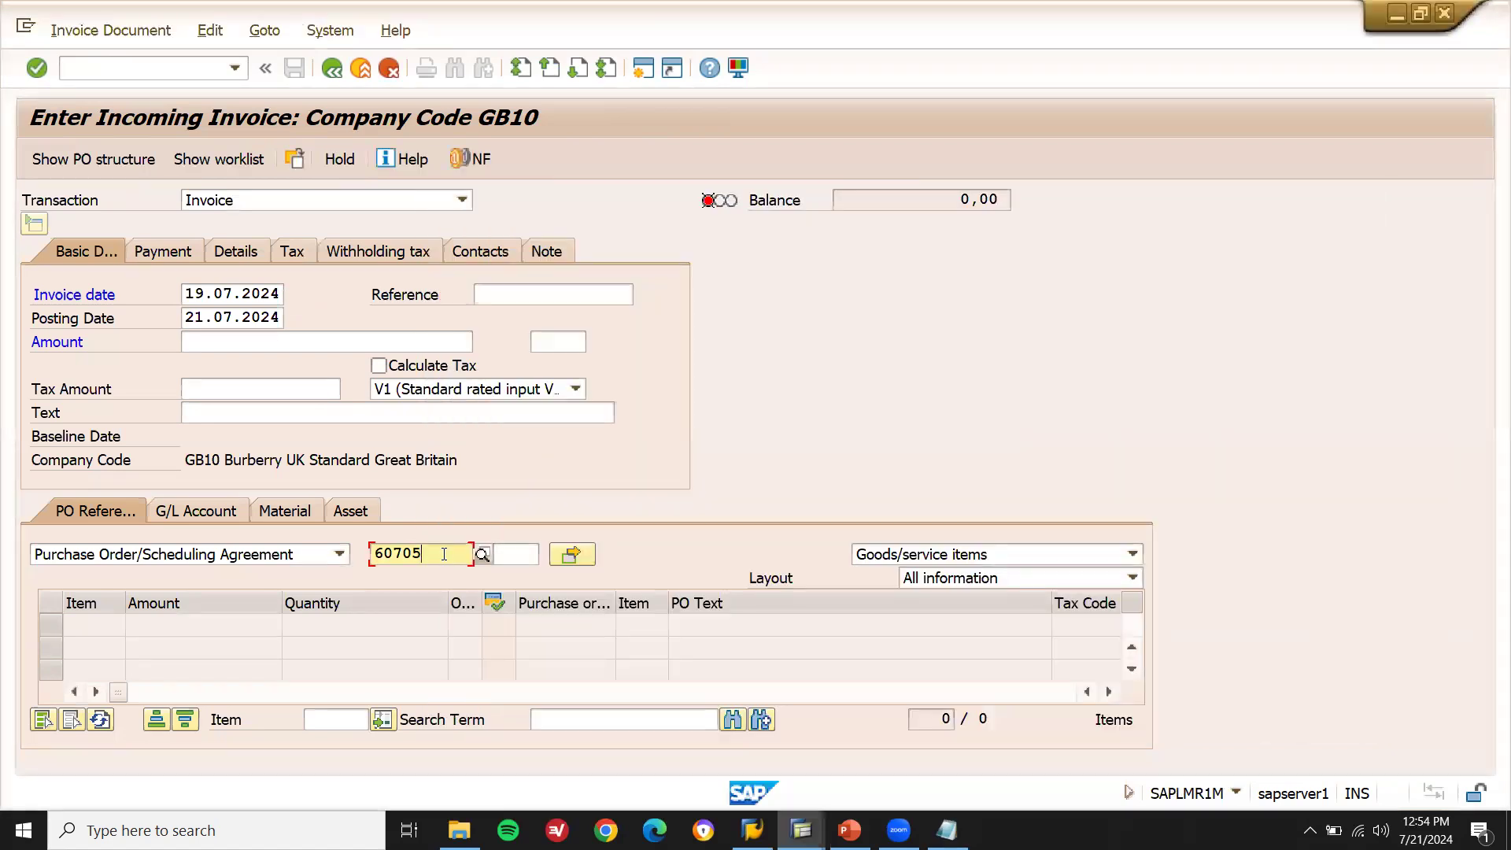
pyautogui.doubleClick(444, 555)
pyautogui.hotkey('ctrl', 'v')
pyautogui.press('Return')
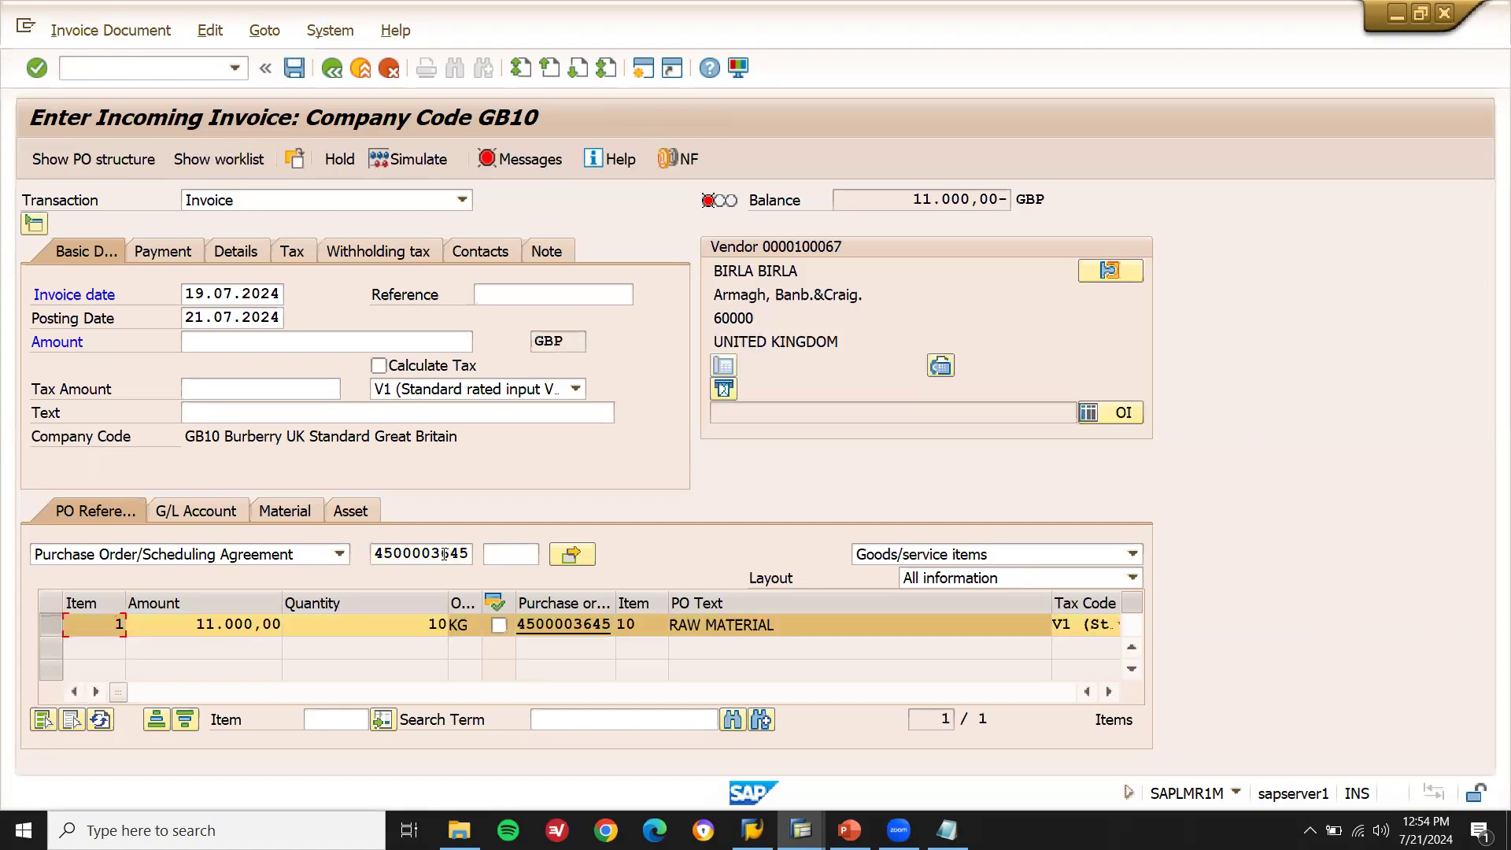
# - Turn on Calculate Tax for the invoice, acknowledge the due date messages, and return to the basic data
pyautogui.click(377, 364)
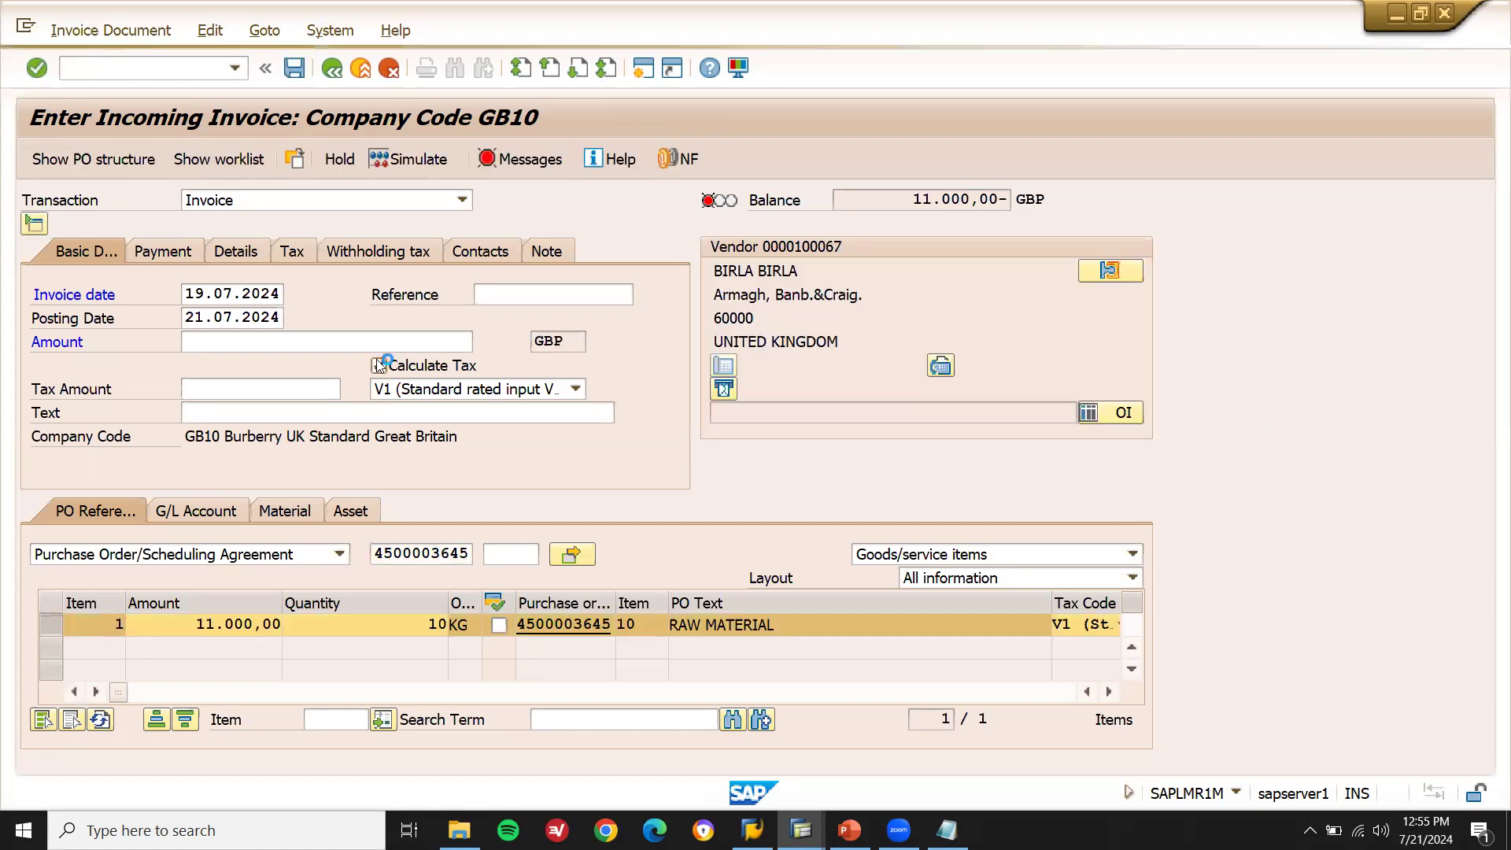
pyautogui.click(202, 294)
pyautogui.click(201, 309)
pyautogui.press('Return')
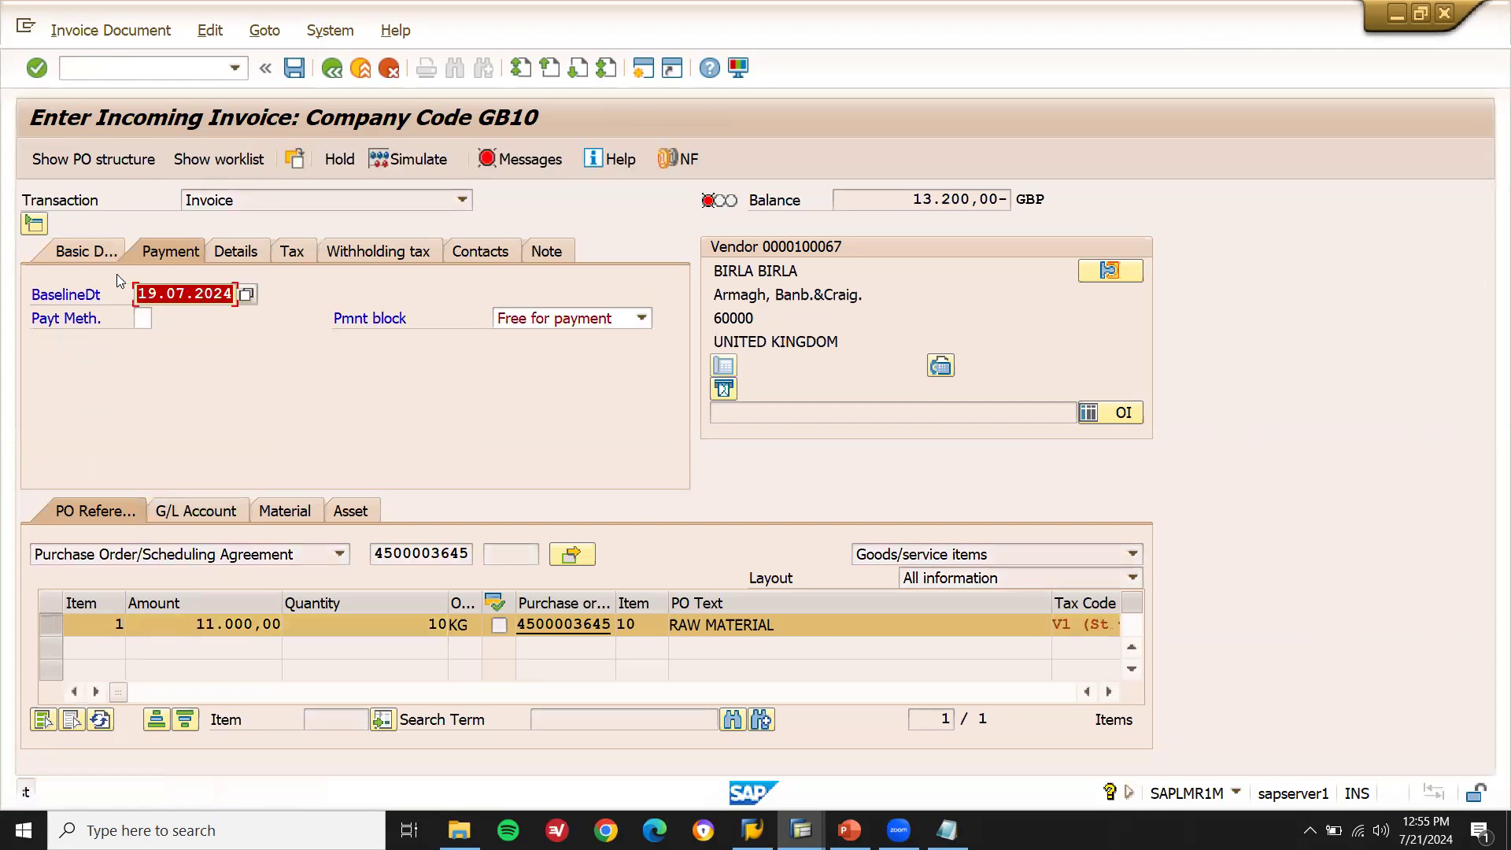
pyautogui.press('Return')
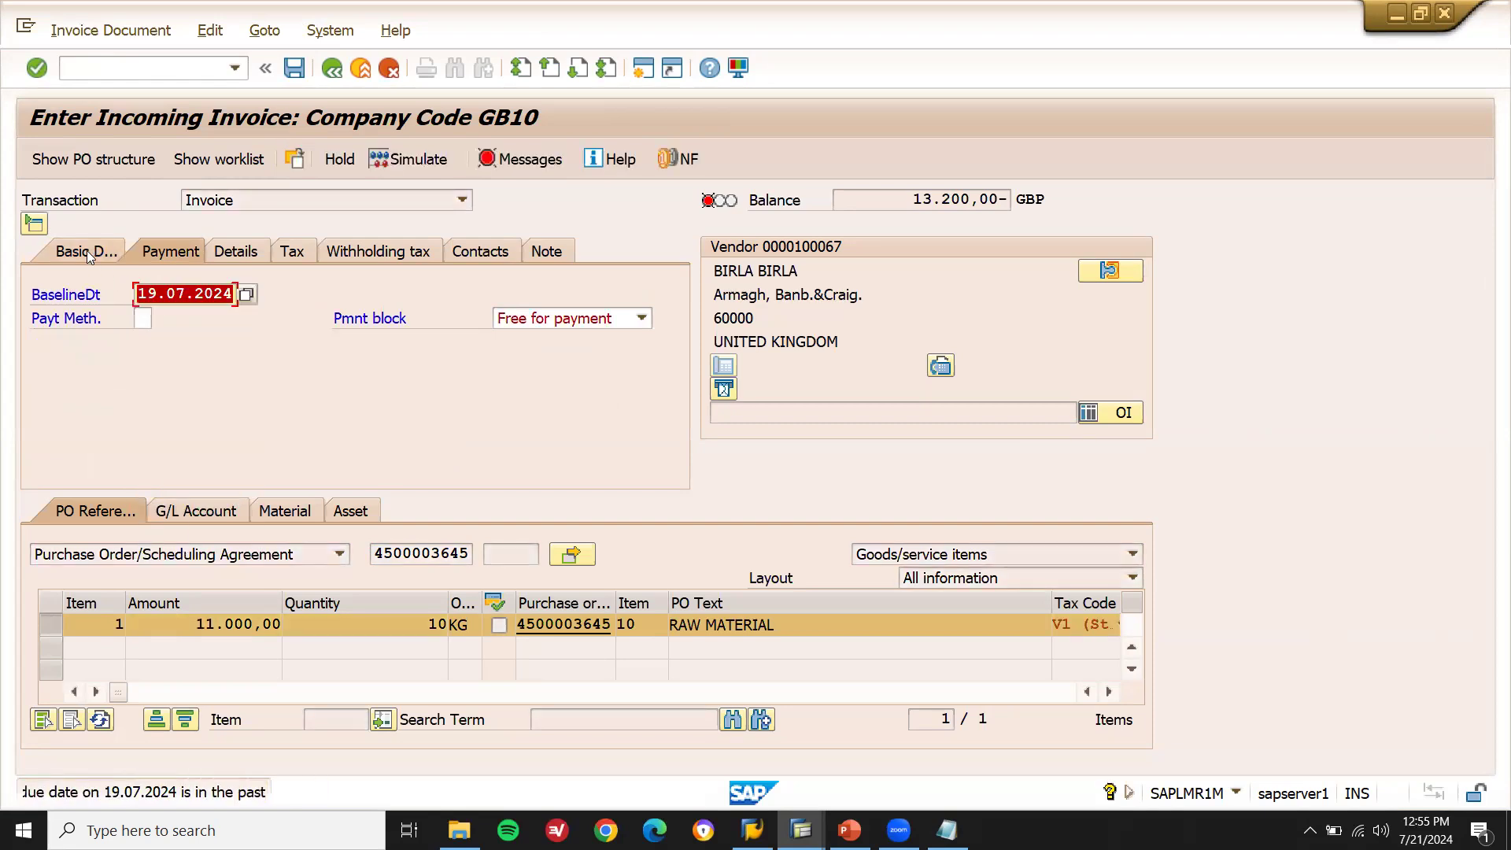
pyautogui.press('Return')
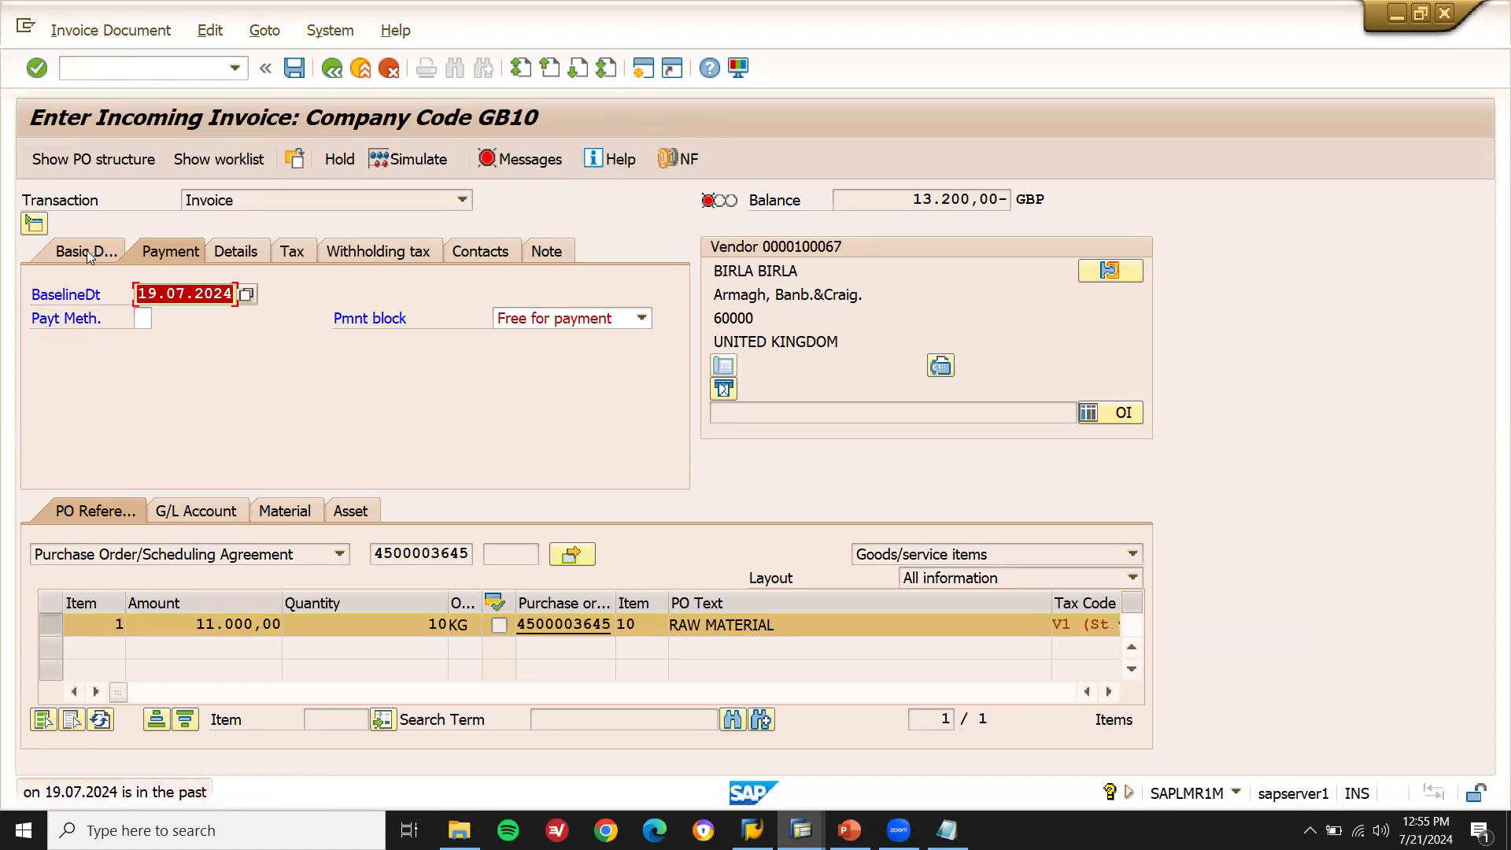
pyautogui.click(87, 250)
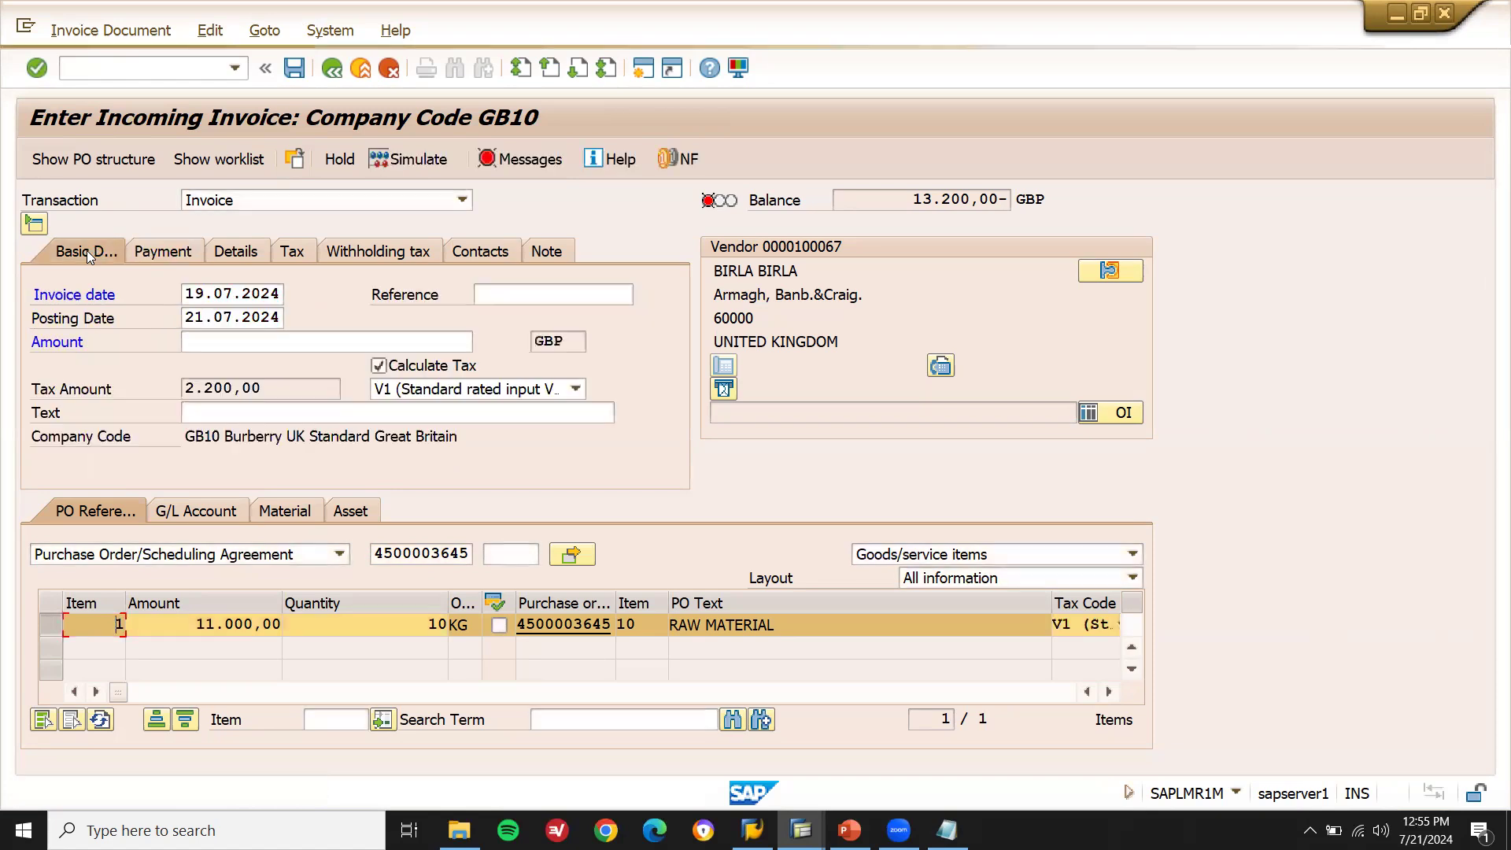
# - Set the invoice amount to 13200 GBP and post the invoice
pyautogui.click(354, 342)
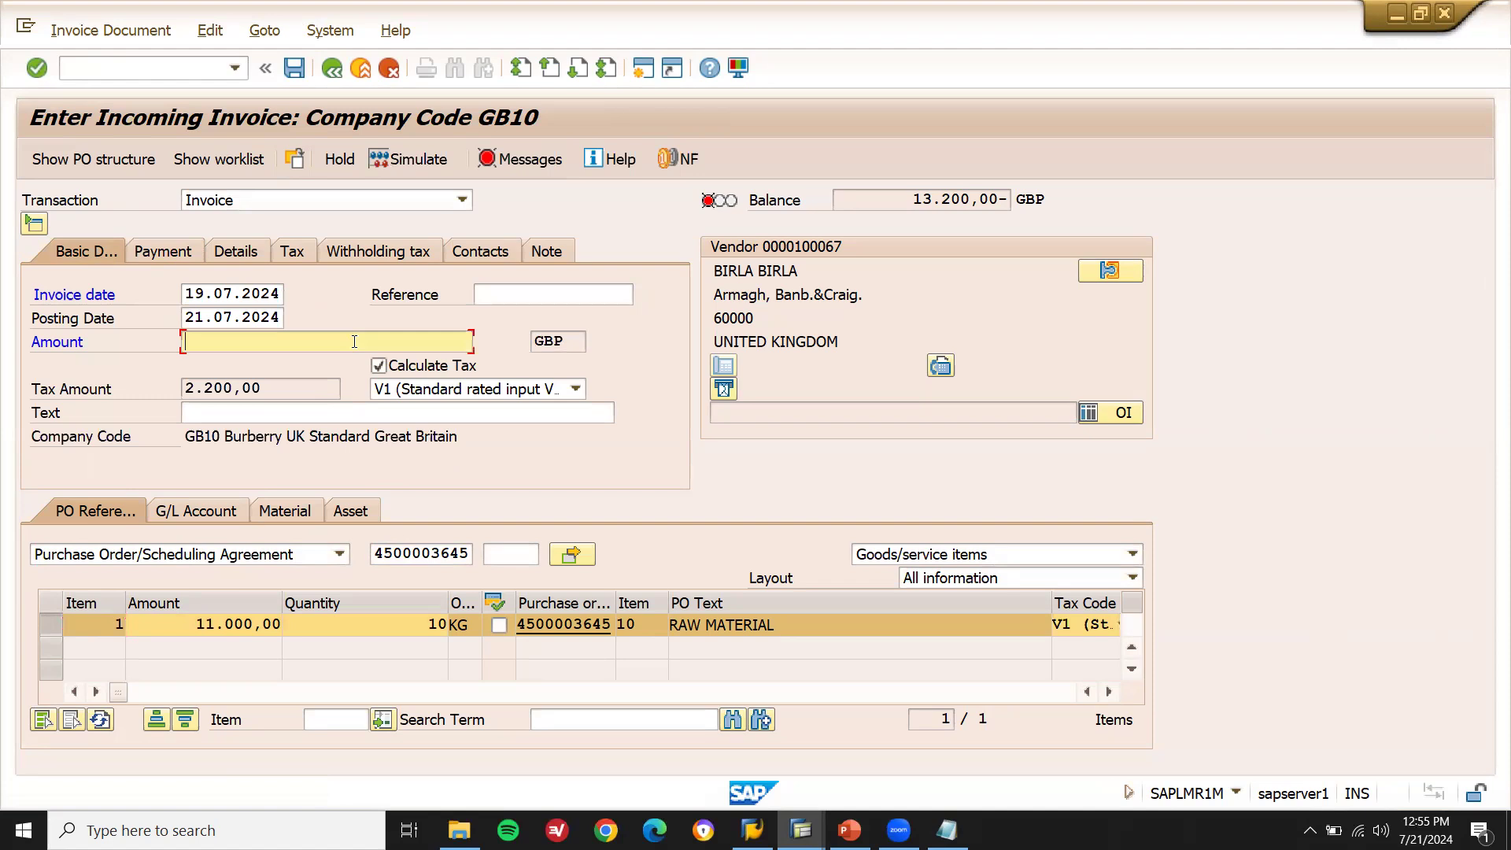
pyautogui.write('13200')
pyautogui.press('Return')
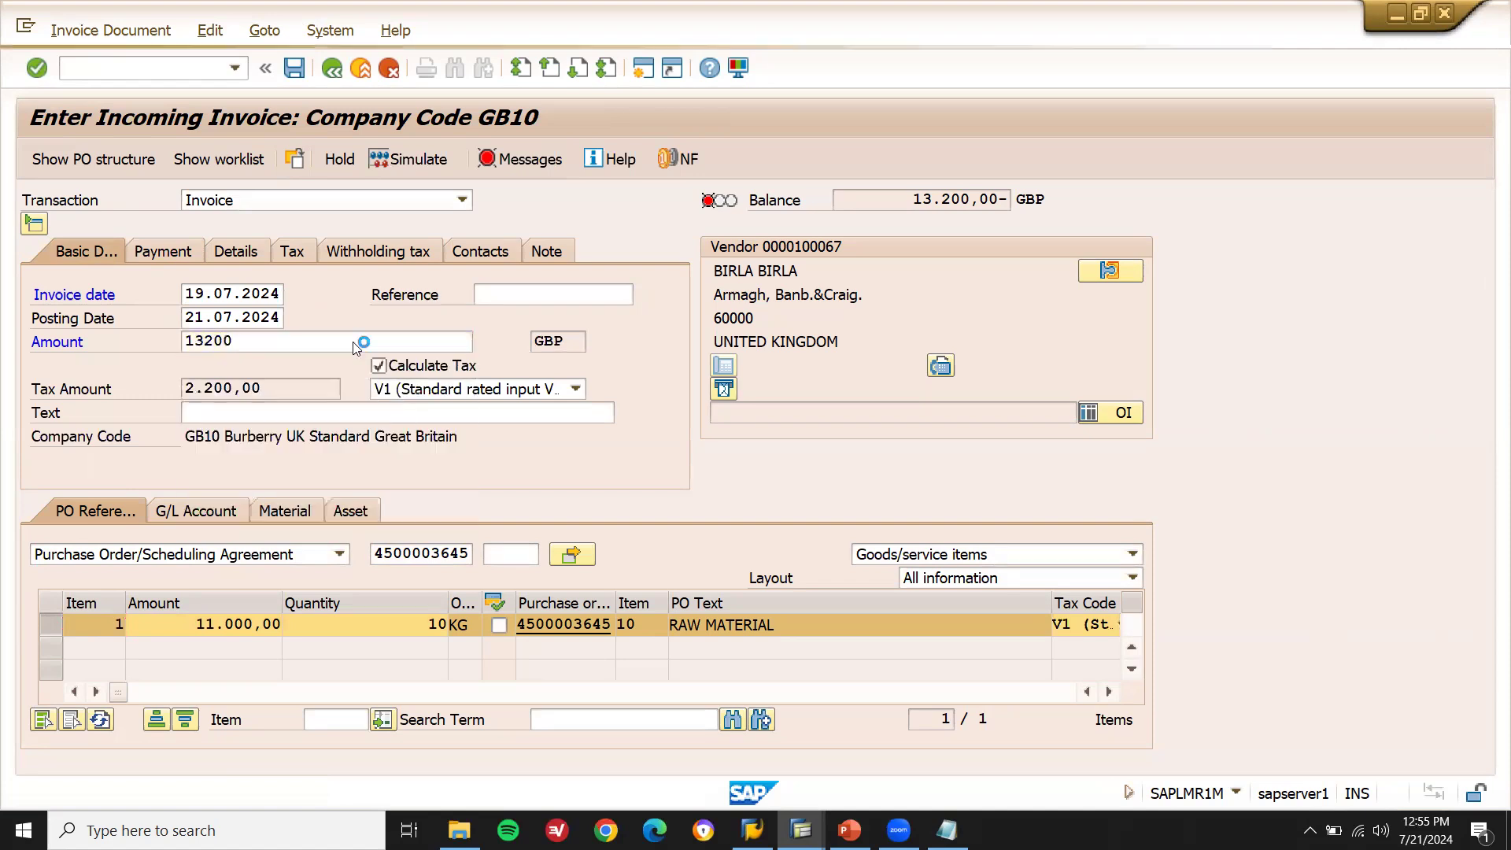
pyautogui.click(295, 69)
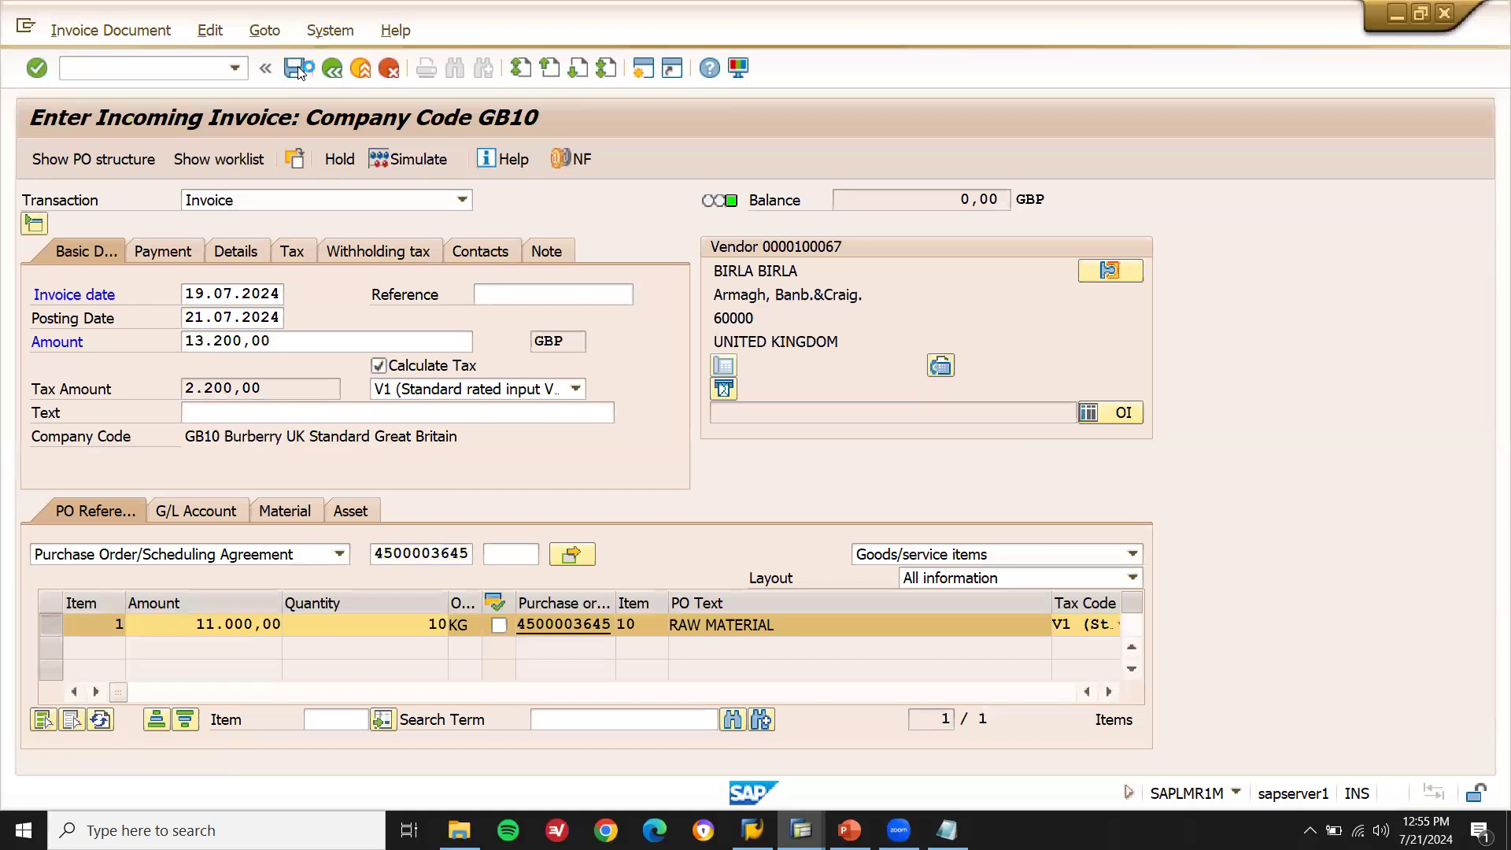
# - Display the purchase order with transaction ME23N and compare its number with the one in the Notepad notes
pyautogui.click(192, 66)
pyautogui.write('/NME23N')
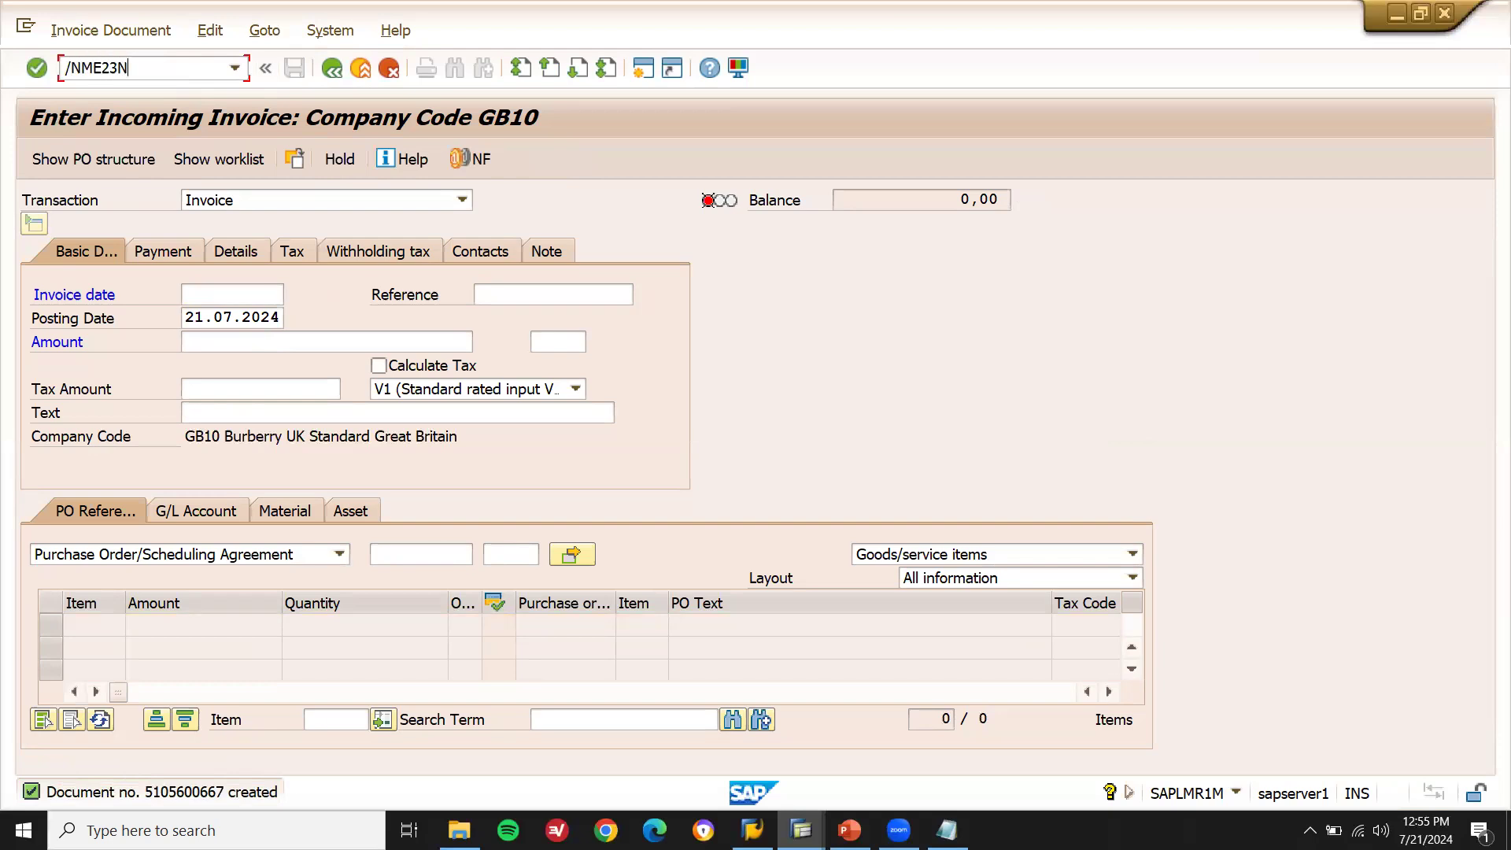
pyautogui.press('Return')
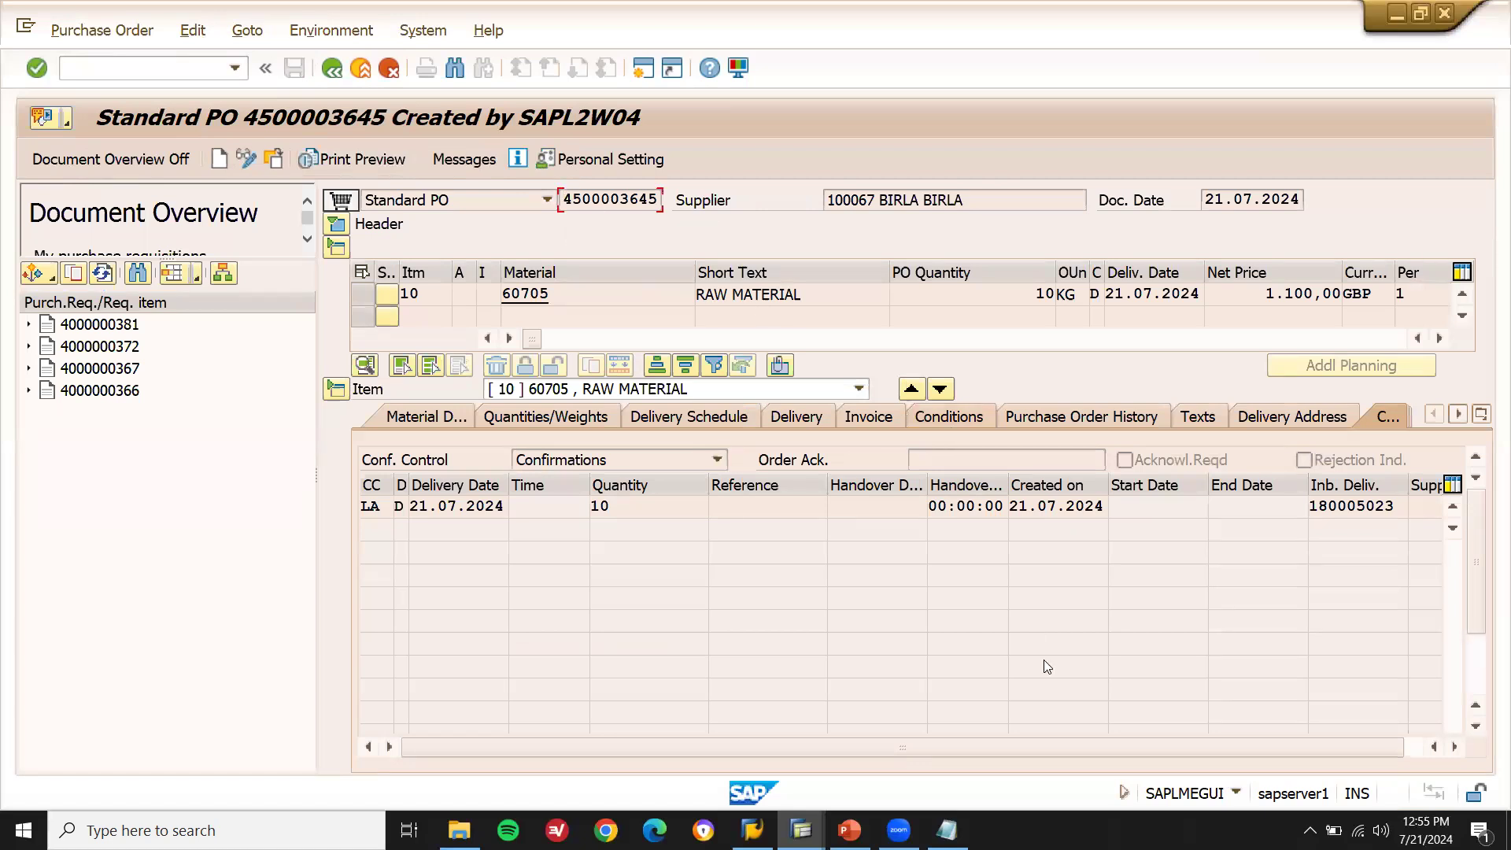
pyautogui.click(947, 830)
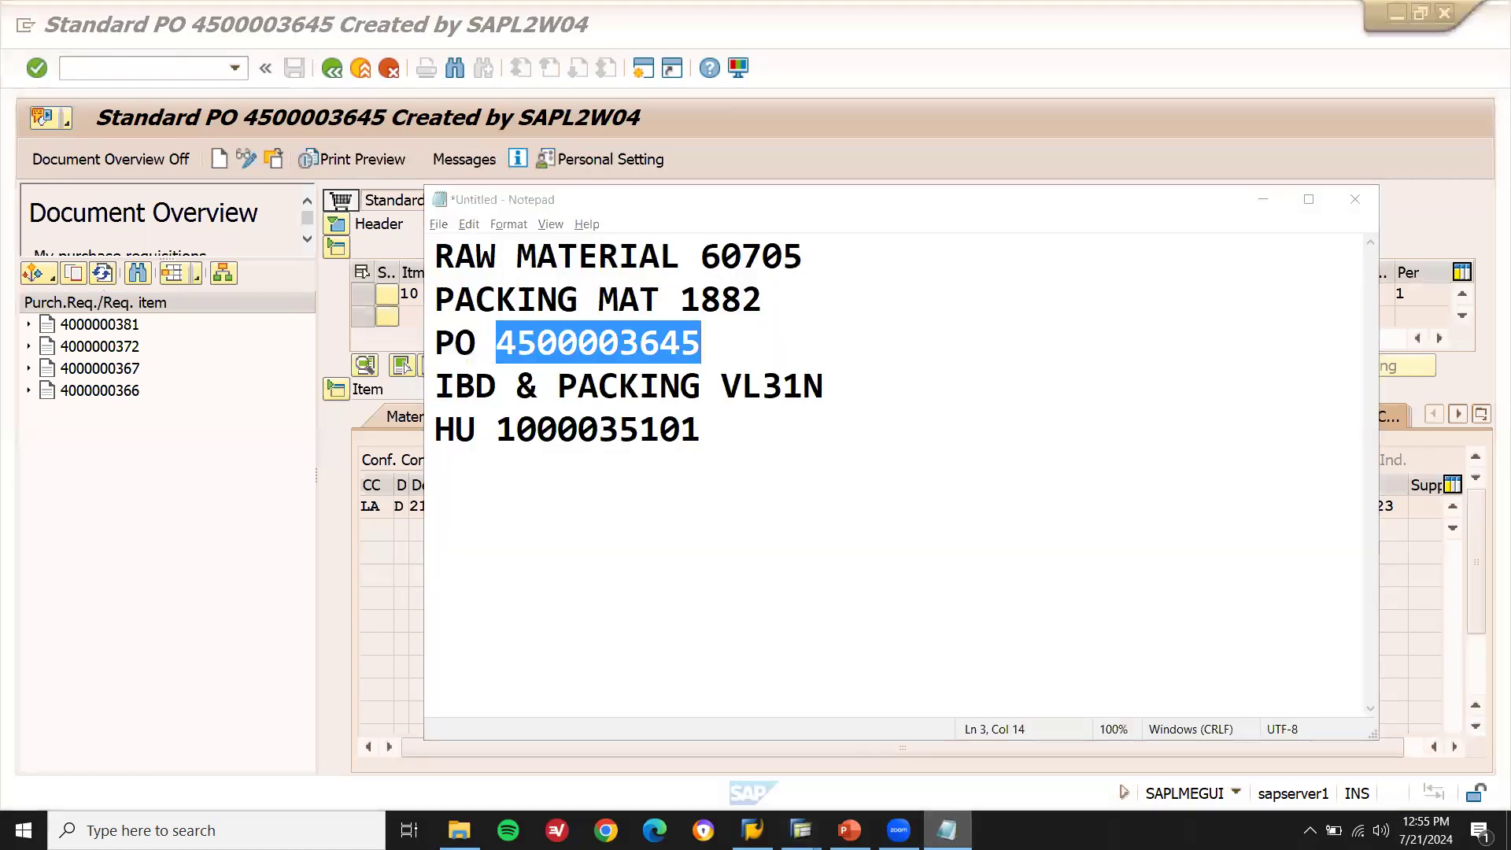
pyautogui.hotkey('alt', 'Tab')
pyautogui.moveTo(562, 199); pyautogui.dragTo(659, 199)
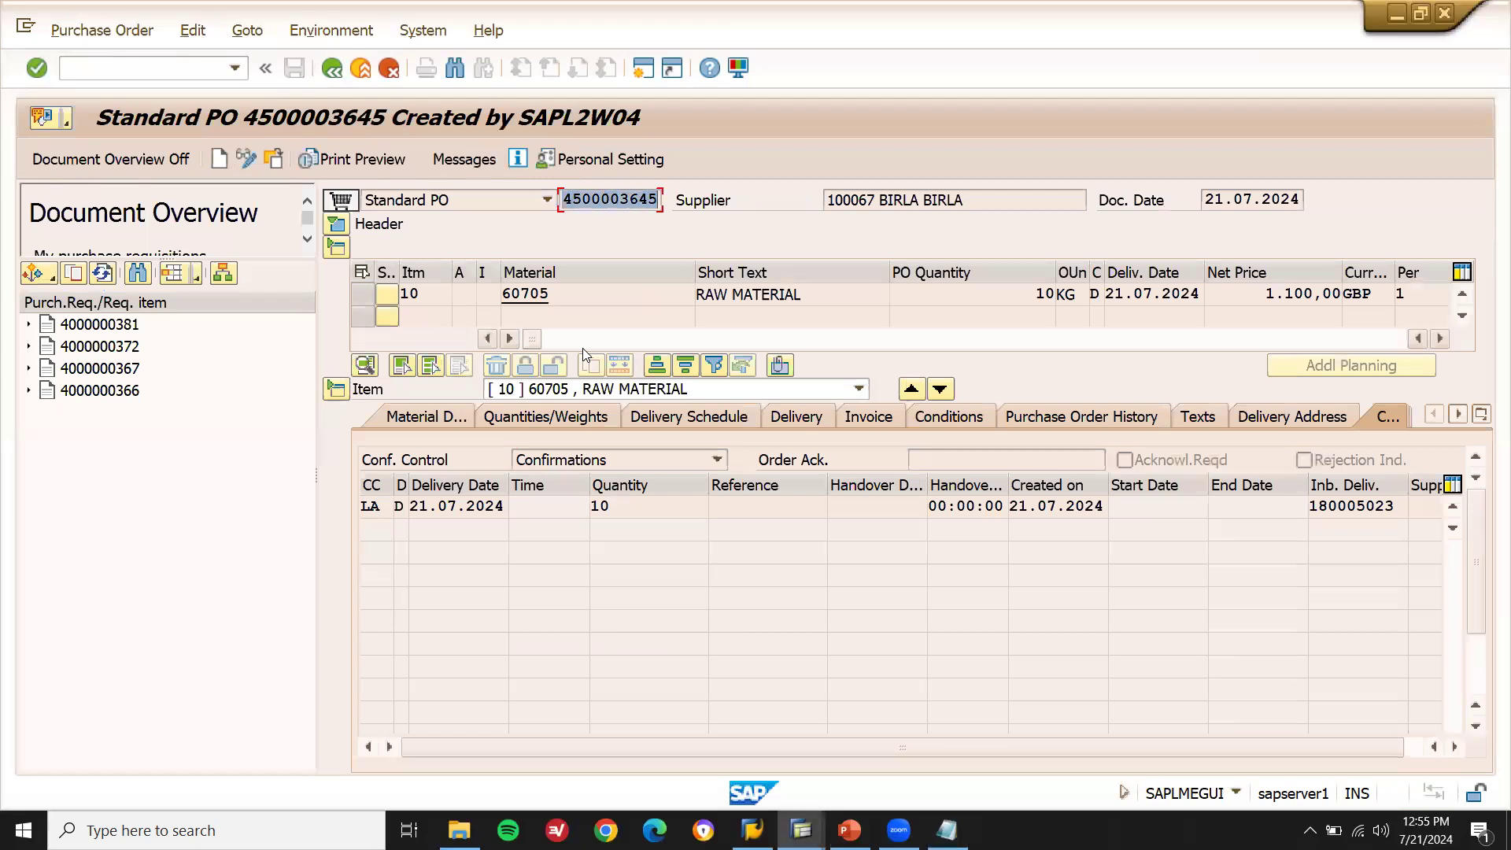
# - Check the inbound delivery number in the confirmations of purchase order item 10
pyautogui.click(1395, 505)
pyautogui.hotkey('shift', 'Left')
pyautogui.hotkey('shift', 'Left')
pyautogui.hotkey('shift', 'Left')
pyautogui.hotkey('shift', 'Left')
pyautogui.hotkey('shift', 'Left')
pyautogui.hotkey('shift', 'Left')
pyautogui.hotkey('shift', 'Left')
pyautogui.hotkey('shift', 'Left')
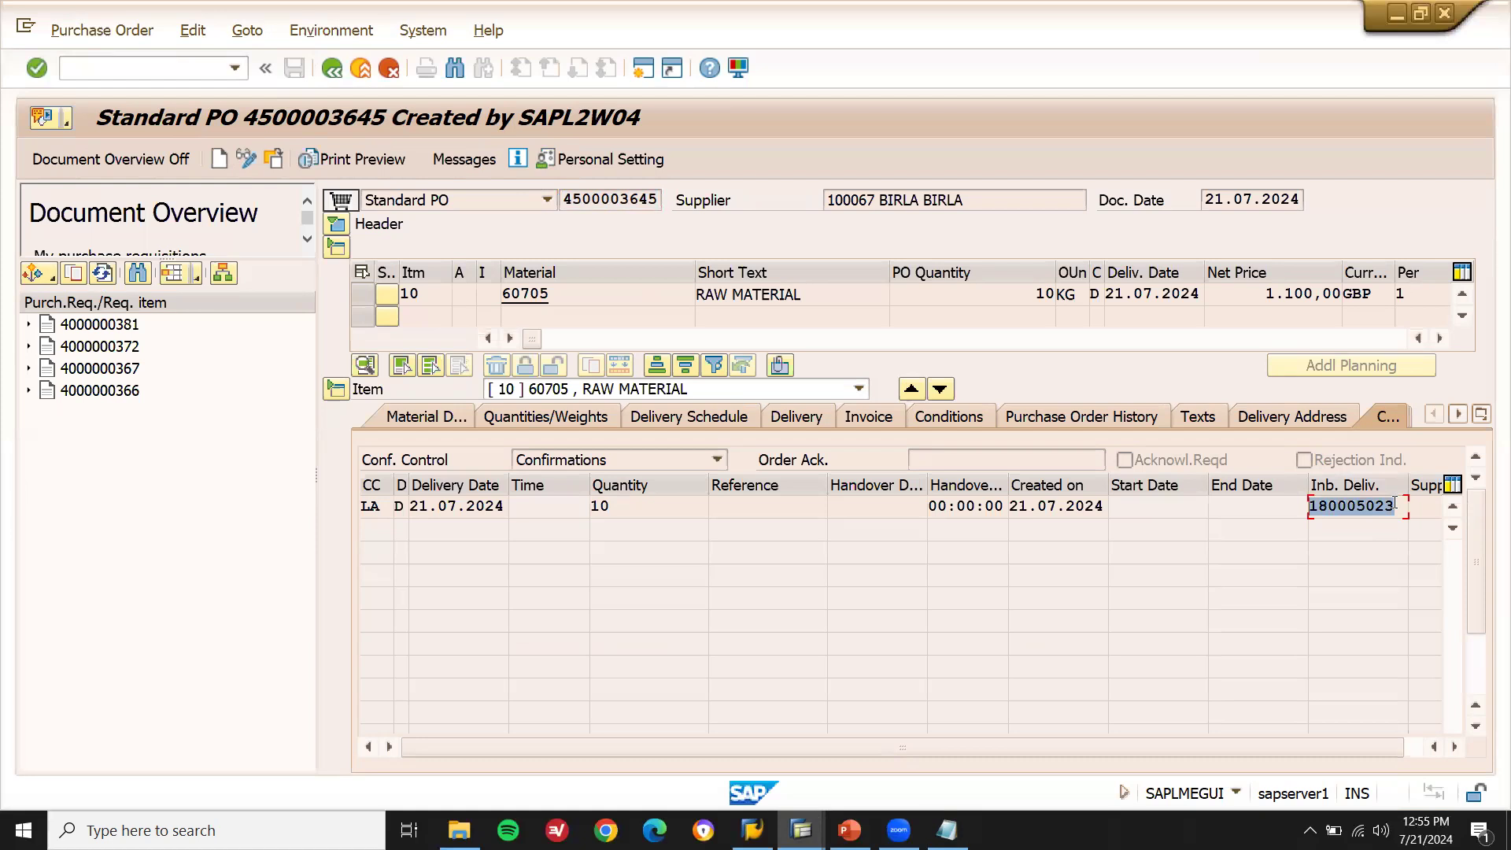